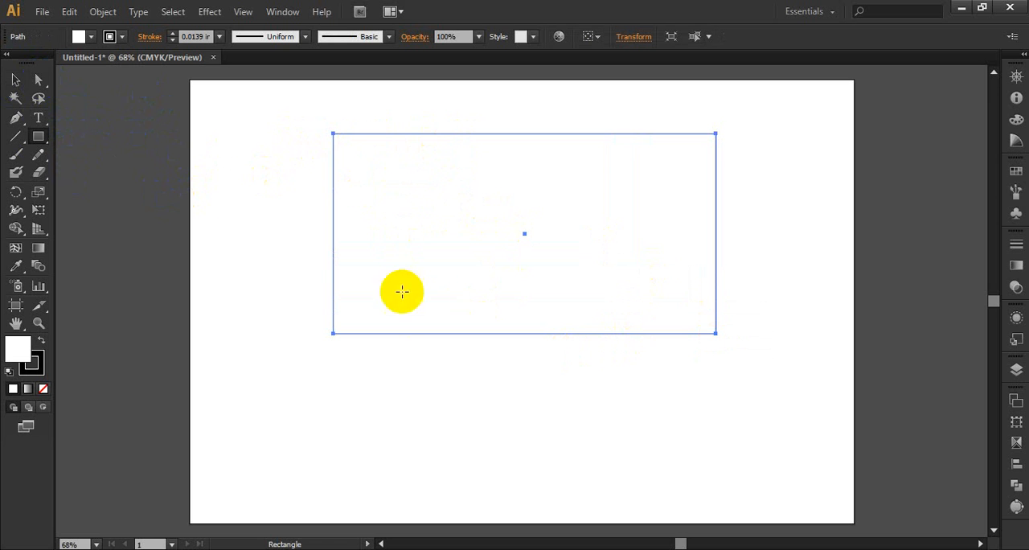
Enlarge the rectangle downward and leftward, and choose the High Contrast 1 harmony rule in the Color Guide.
click(16, 80)
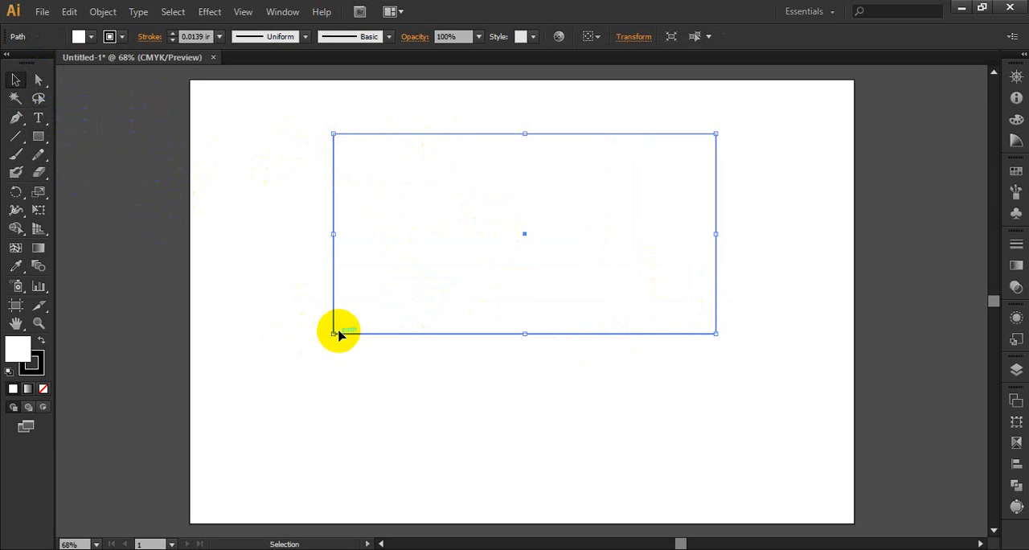
drag(334, 333, 318, 370)
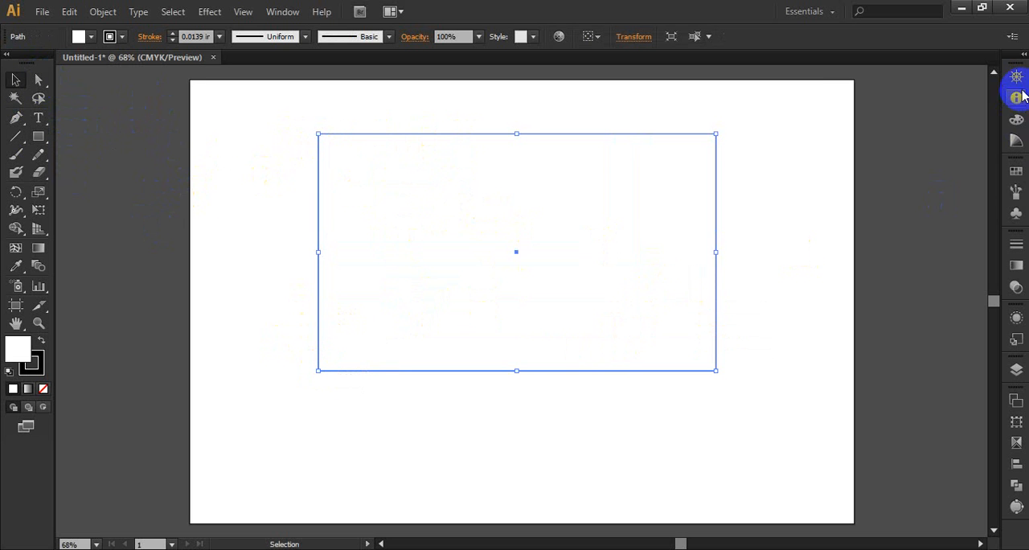
click(1015, 140)
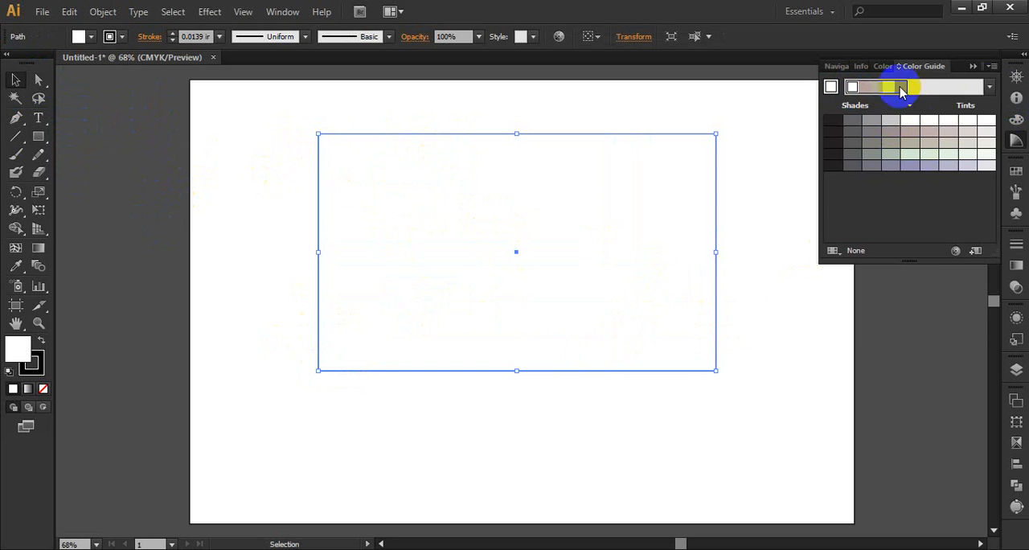
click(989, 86)
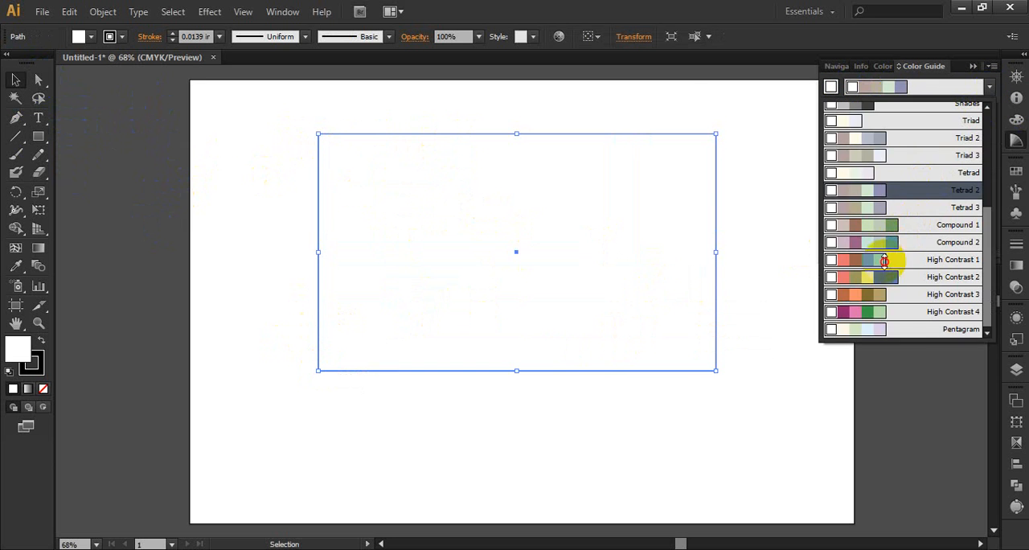
click(882, 258)
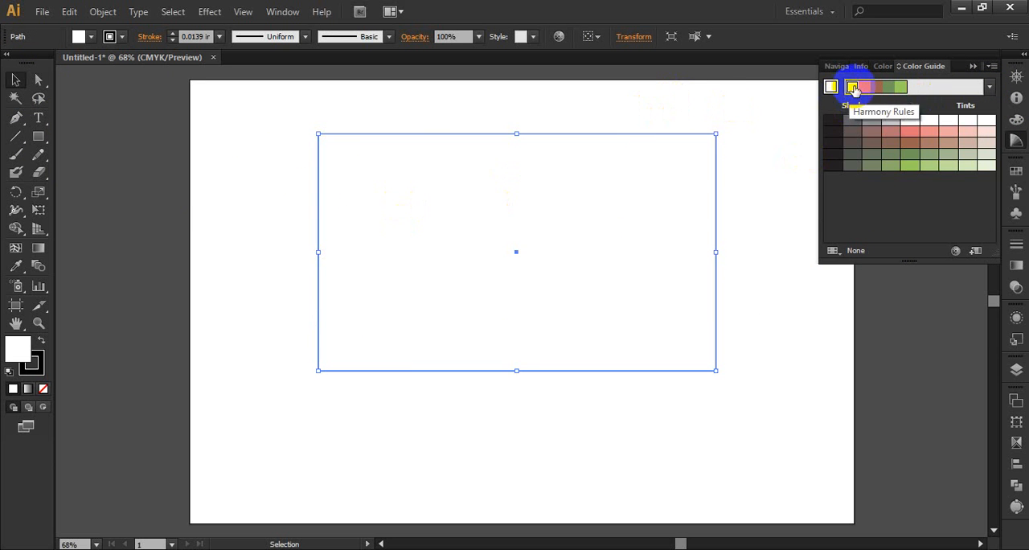
Add the text "GRAPHICS DESIGN" inside the upper part of the rectangle.
click(17, 137)
click(38, 118)
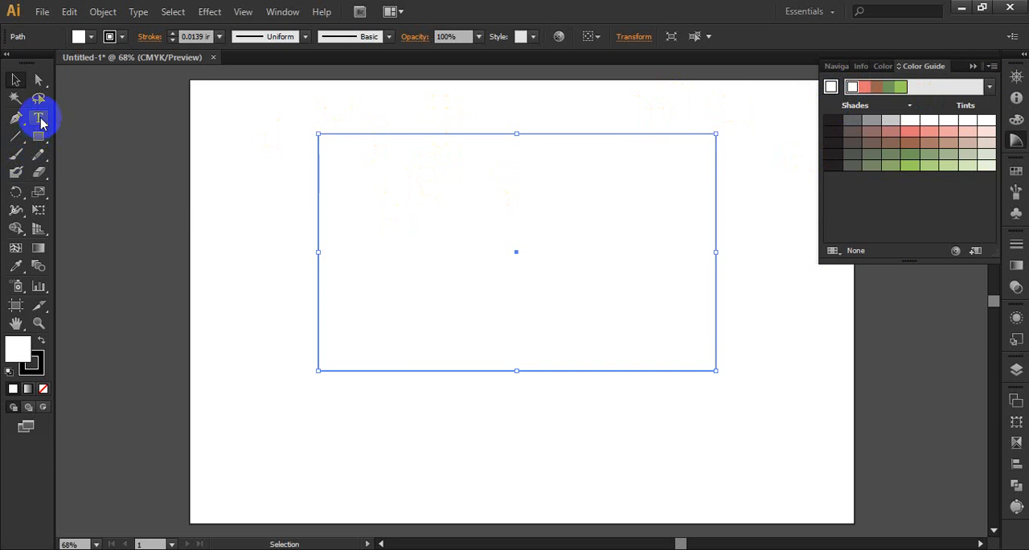
click(419, 198)
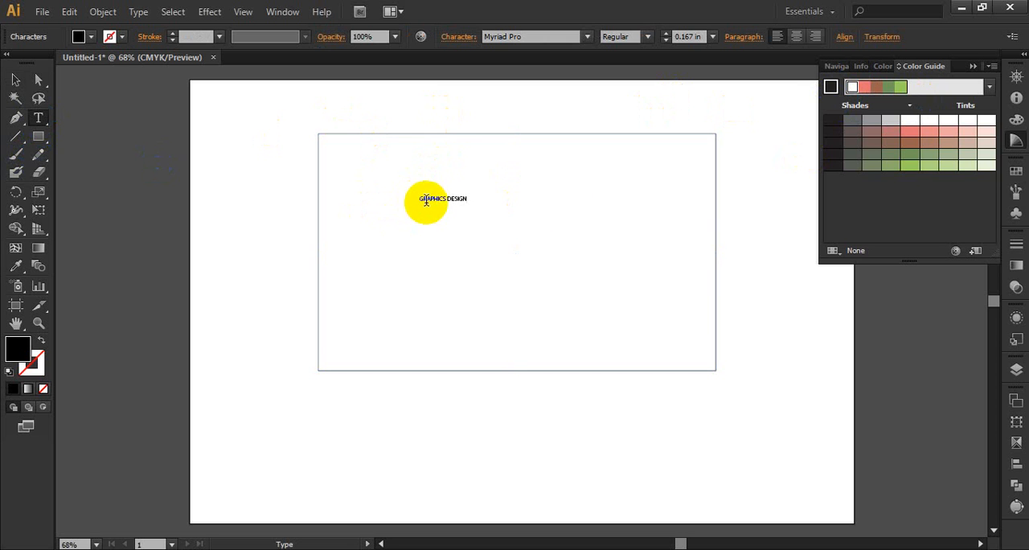
click(18, 80)
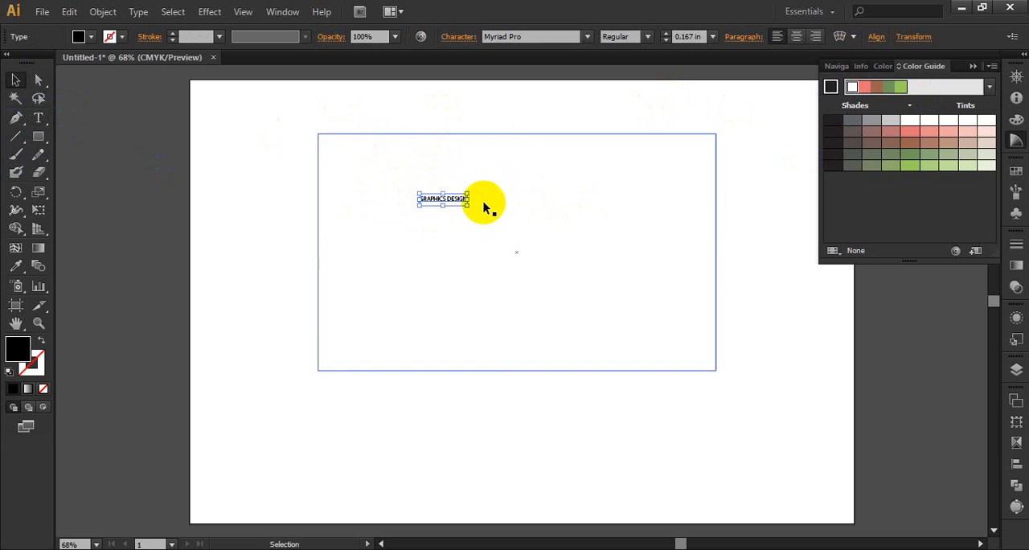
Scale the "GRAPHICS DESIGN" text up to about 0.96 in, centre it in the rectangle's upper half and colour it with the harmony's salmon pink.
drag(469, 206, 689, 301)
drag(631, 249, 586, 222)
click(863, 87)
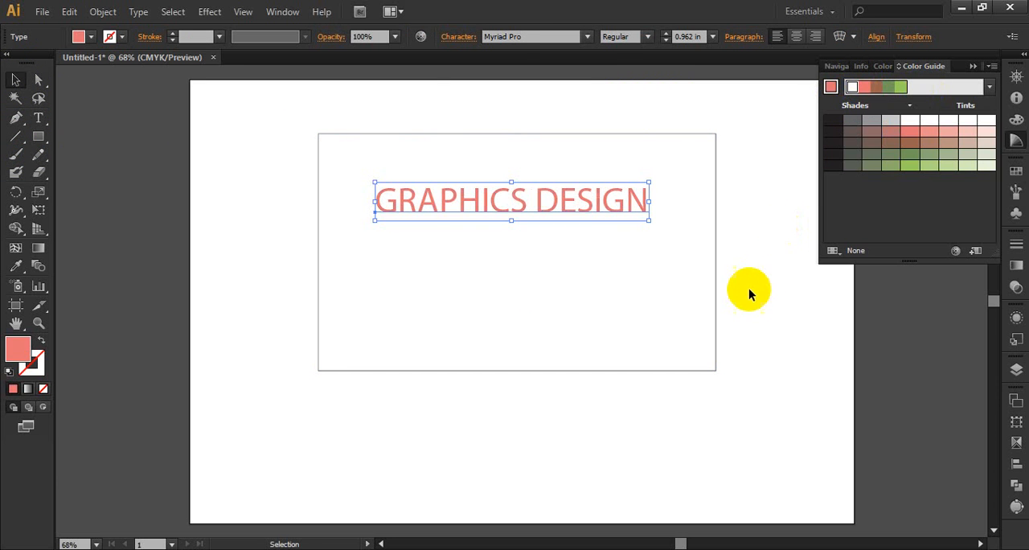
click(756, 266)
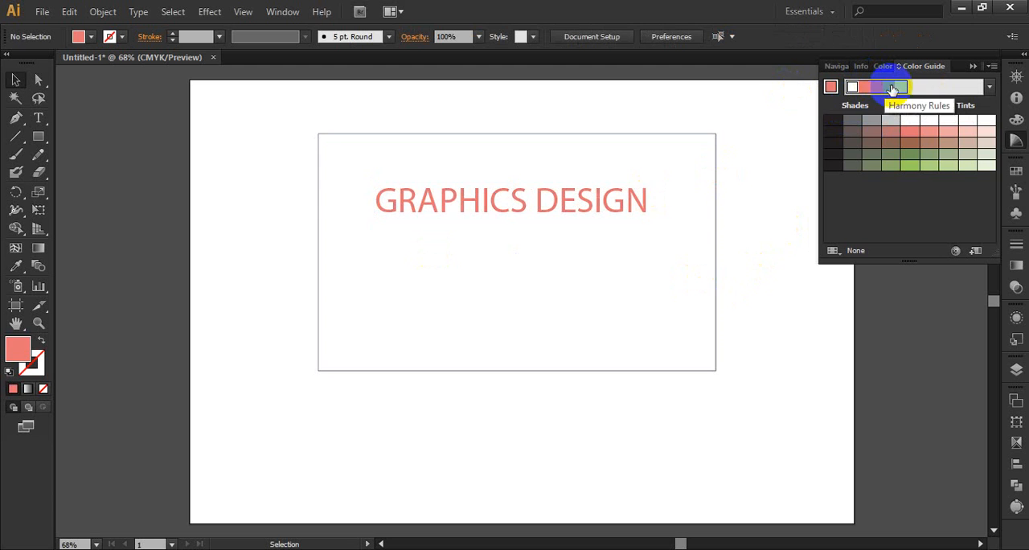
Duplicate the "GRAPHICS DESIGN" text below itself and change the copy to "I am a Graphics Designer".
click(488, 201)
alt+drag(488, 201, 491, 263)
click(37, 119)
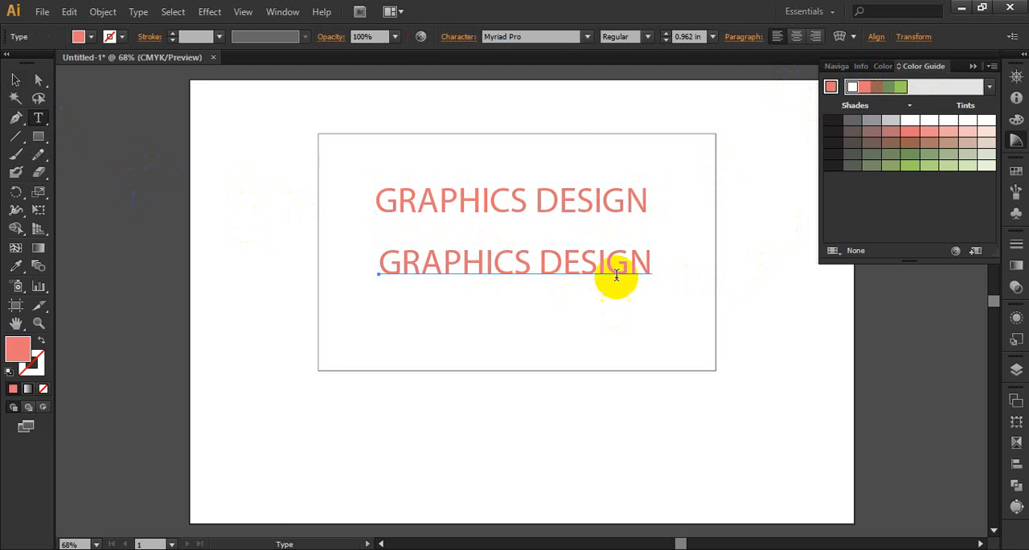
click(610, 268)
drag(651, 264, 323, 268)
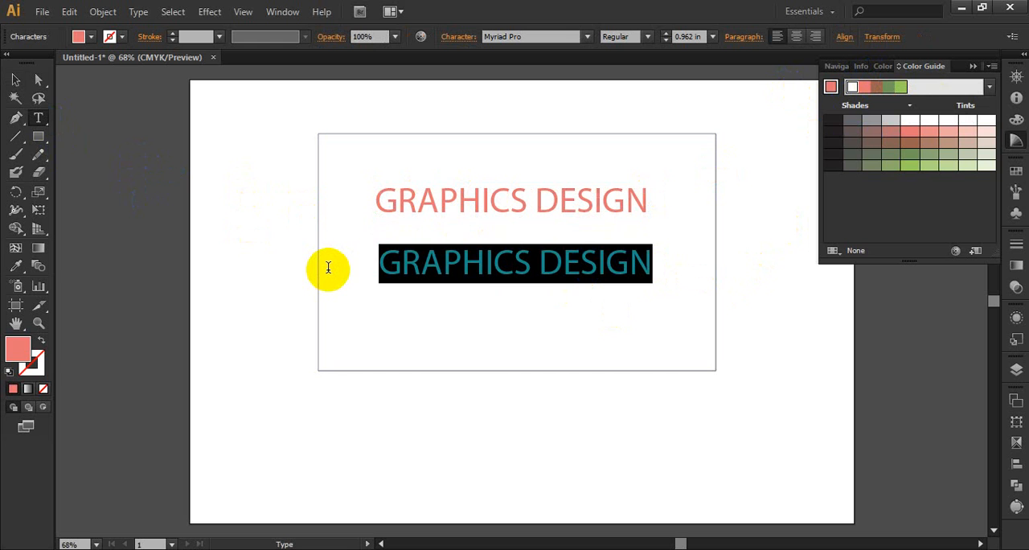
text(I am a Graphics Designer)
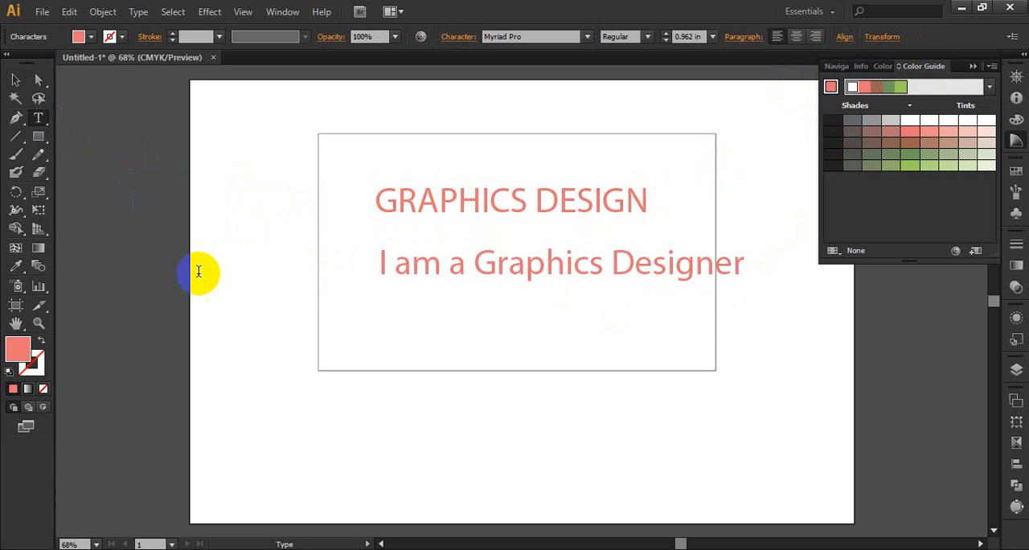
Centre the "I am a Graphics Designer" line within the rectangle and colour it with the harmony's brown.
click(15, 80)
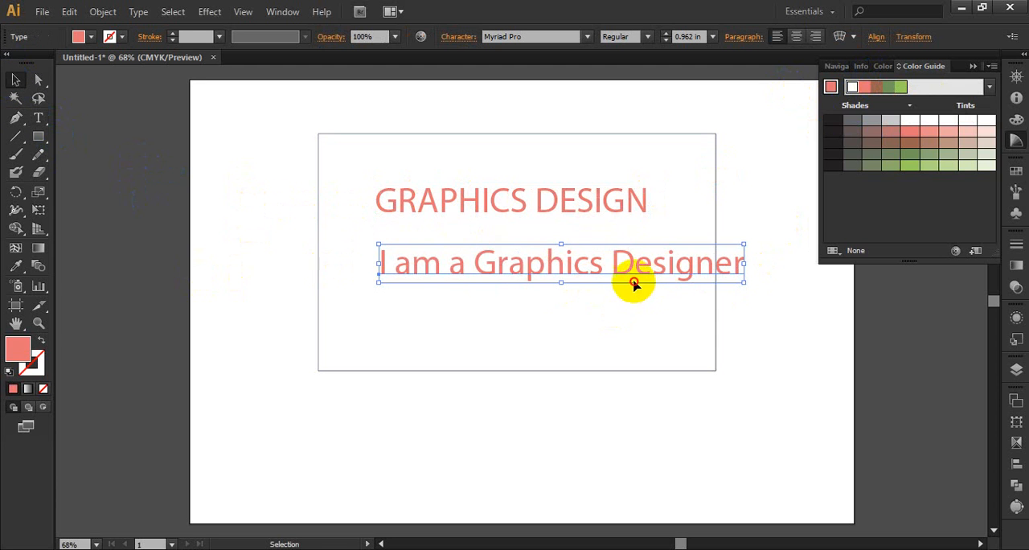
drag(627, 280, 580, 295)
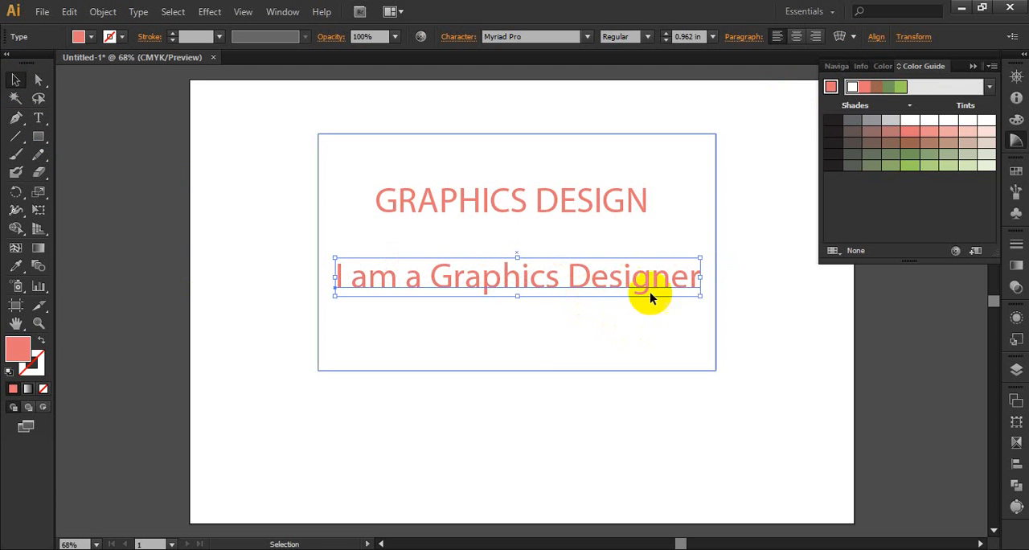
click(878, 89)
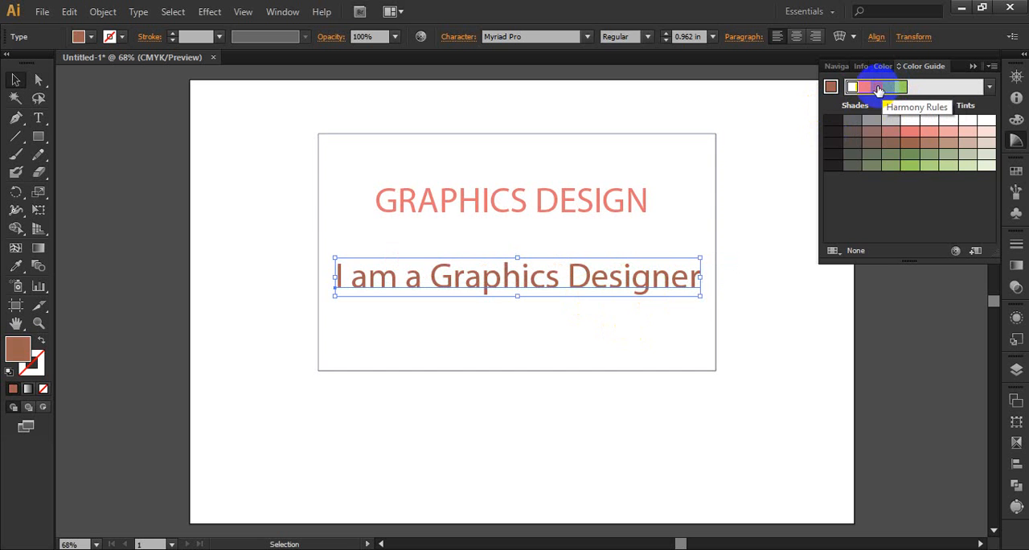
click(772, 271)
Duplicate the "I am a Graphics Designer" line below itself and change the copy to "We make the web better".
drag(624, 281, 625, 324)
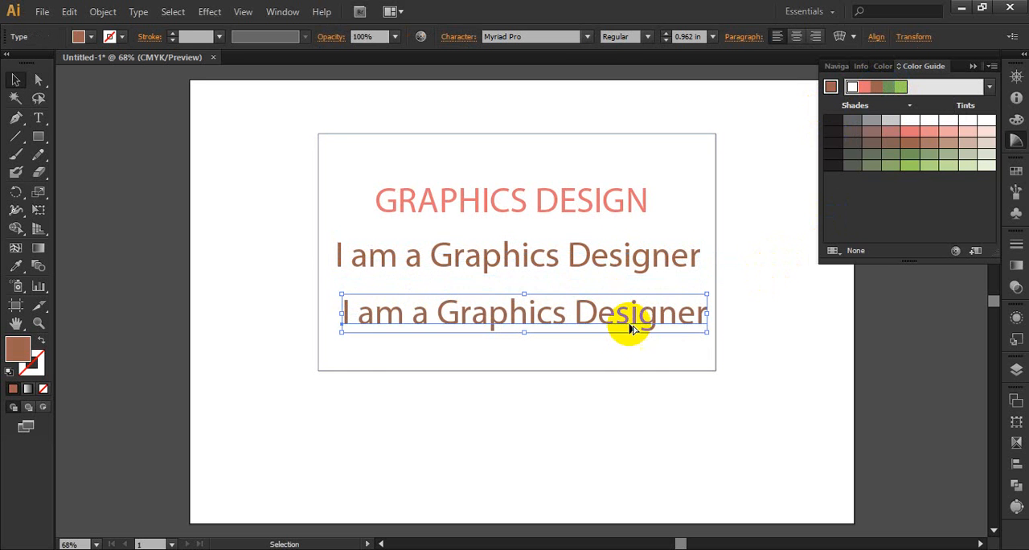
click(37, 118)
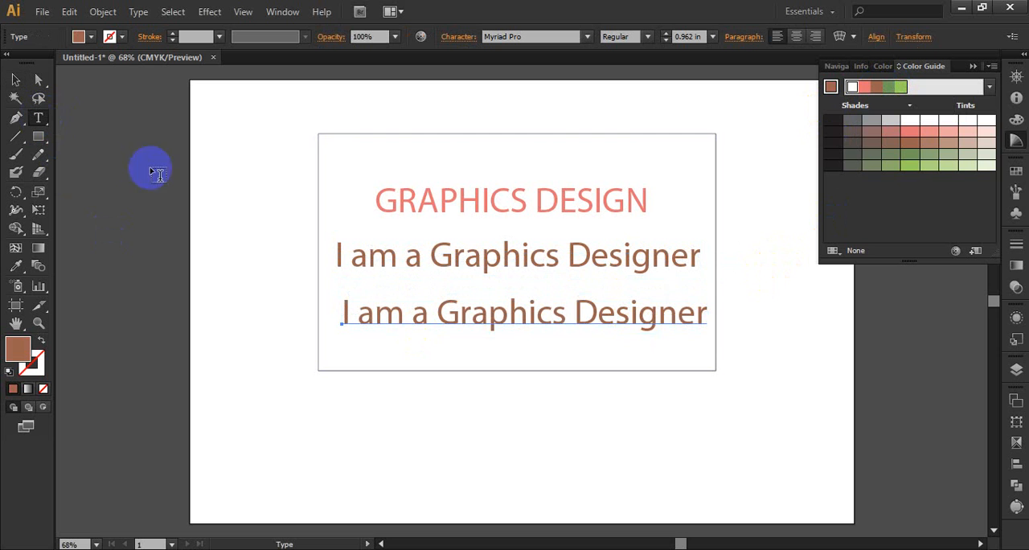
click(651, 314)
drag(704, 314, 330, 314)
text(We make the web better)
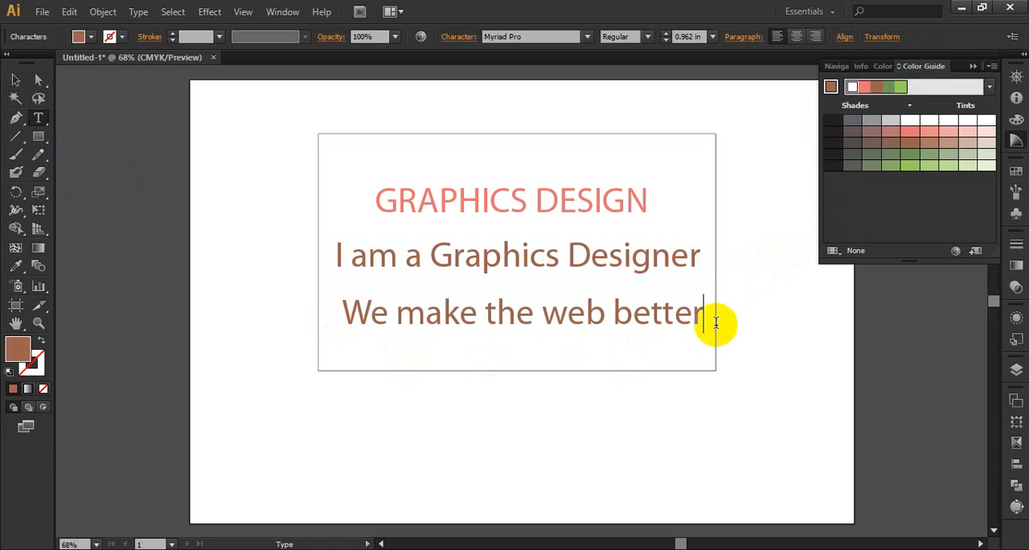
Colour the "We make the web better" text with the harmony's darker green.
drag(711, 319, 260, 317)
click(898, 87)
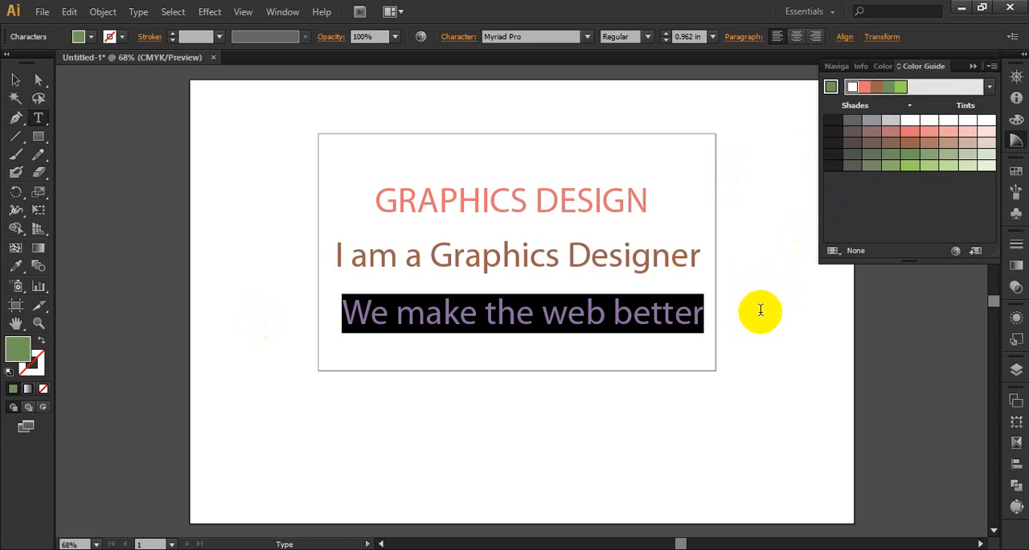
click(15, 79)
click(803, 316)
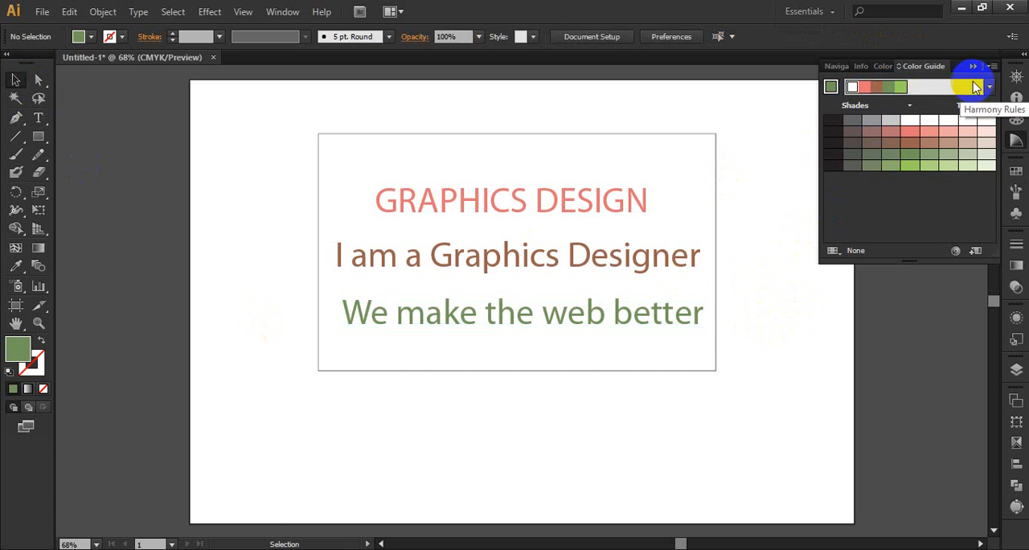
Draw a full-width strip along the bottom edge of the large rectangle and fill it with the harmony's light green.
click(36, 139)
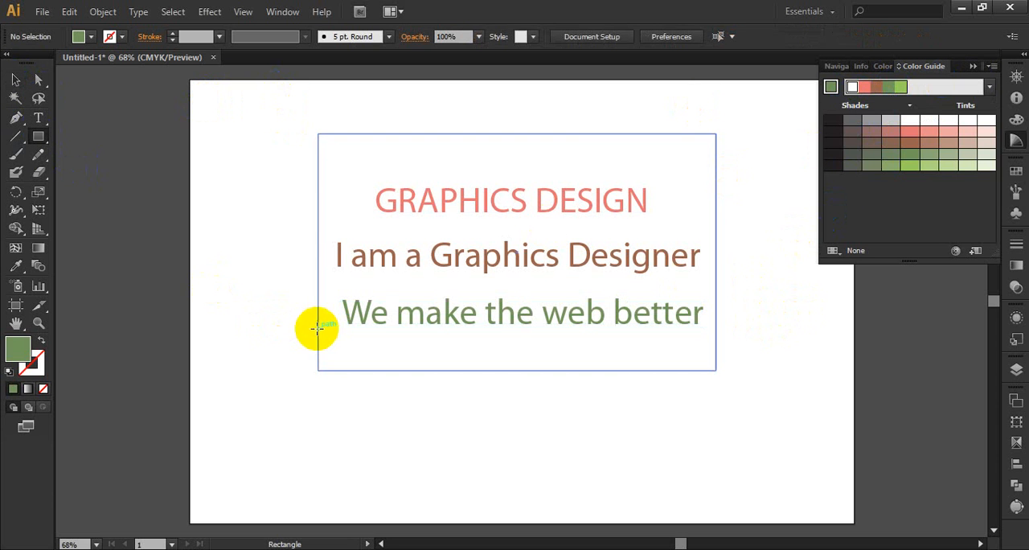
drag(318, 330, 716, 370)
click(901, 88)
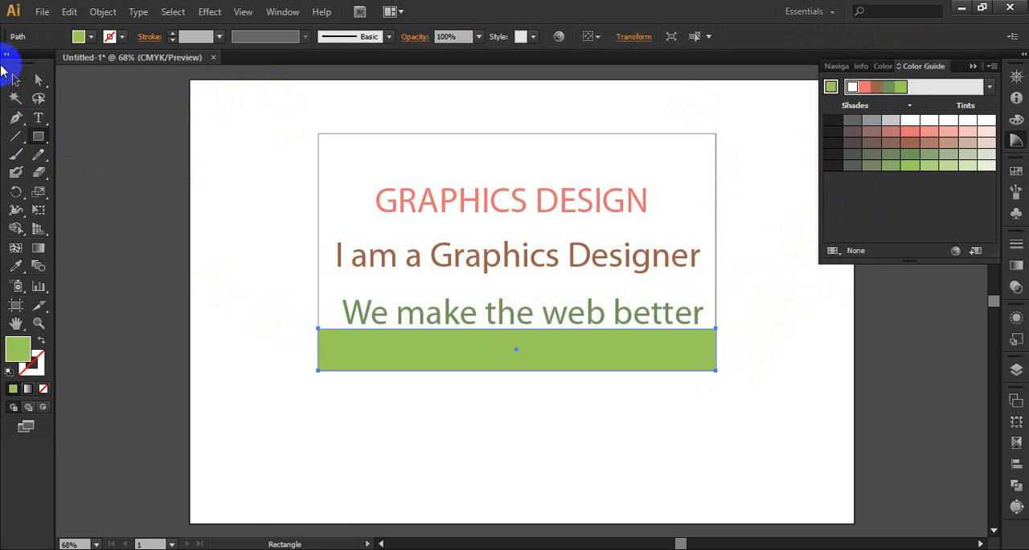
click(15, 80)
click(781, 295)
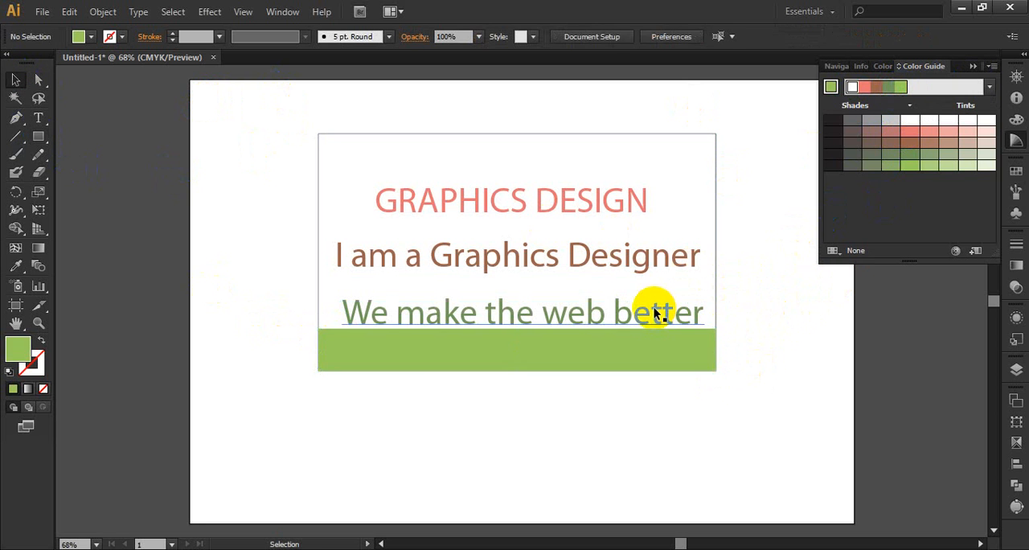
Swap the two lower text lines so "We make the web better" sits under the heading and "I am a Graphics Designer" just above the green strip.
drag(653, 307, 651, 305)
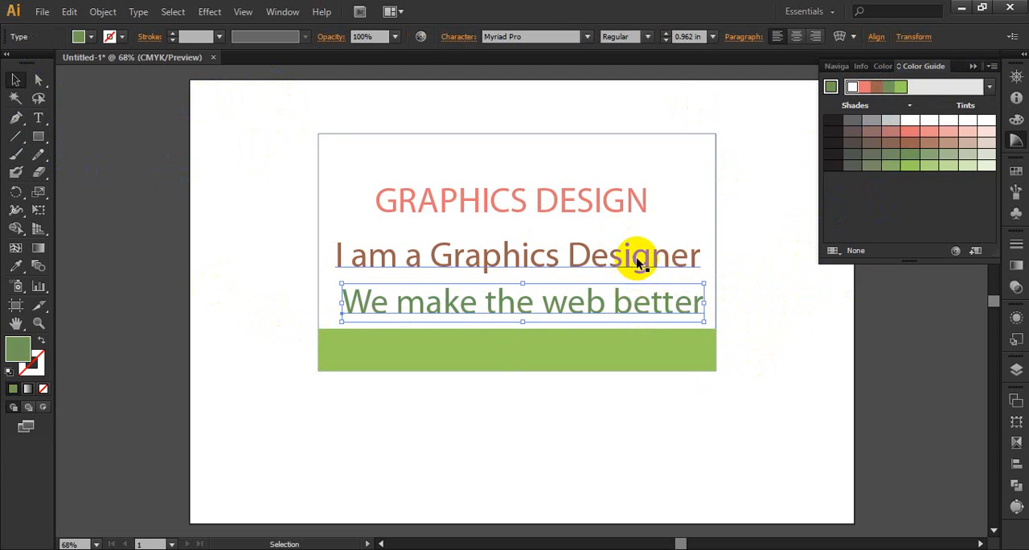
drag(641, 258, 644, 318)
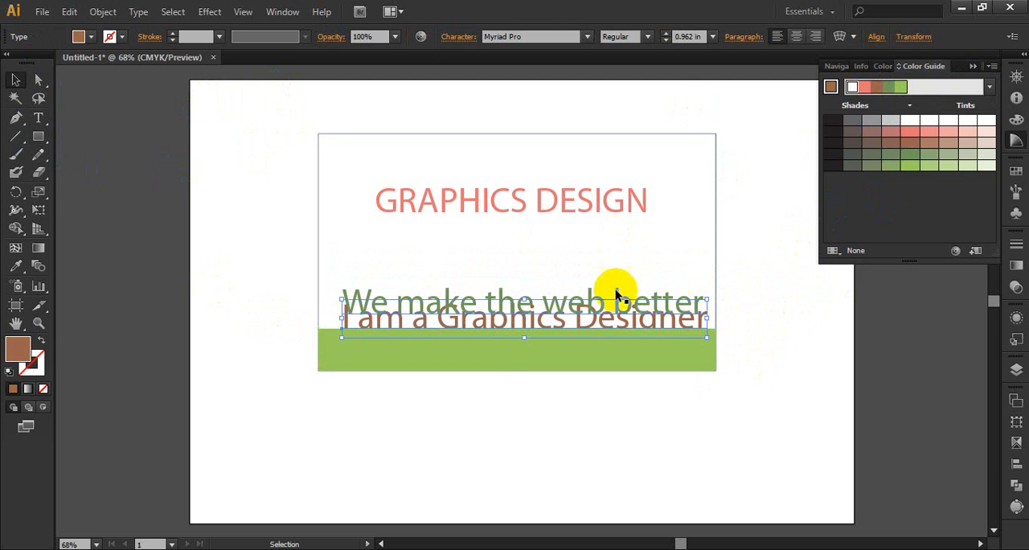
double_click(617, 291)
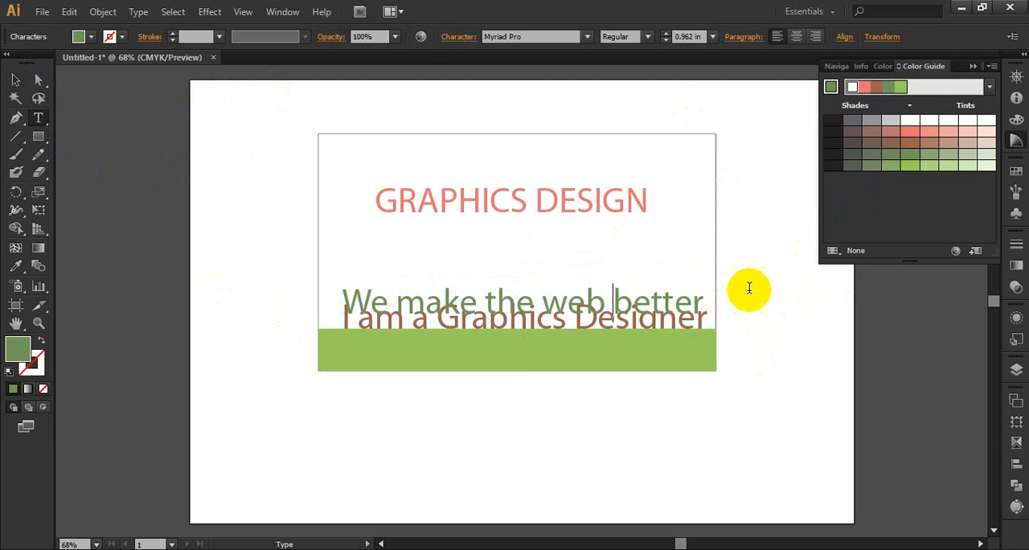
click(15, 80)
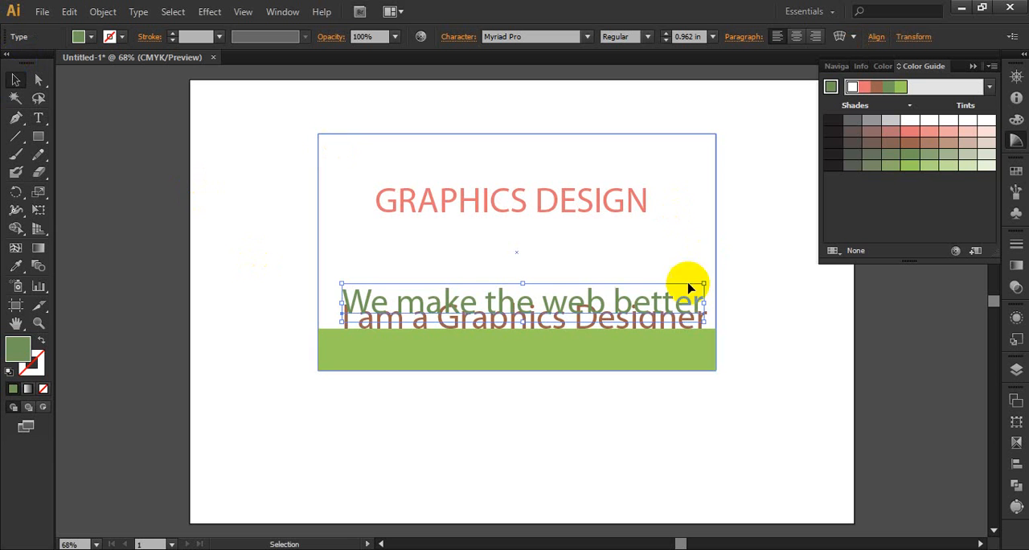
drag(585, 298, 588, 239)
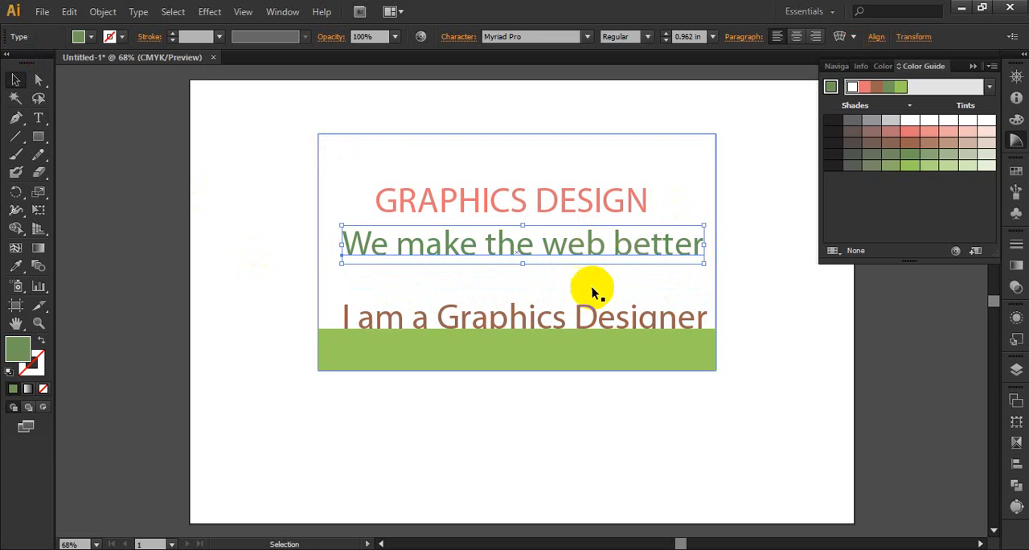
drag(588, 318, 586, 293)
click(781, 293)
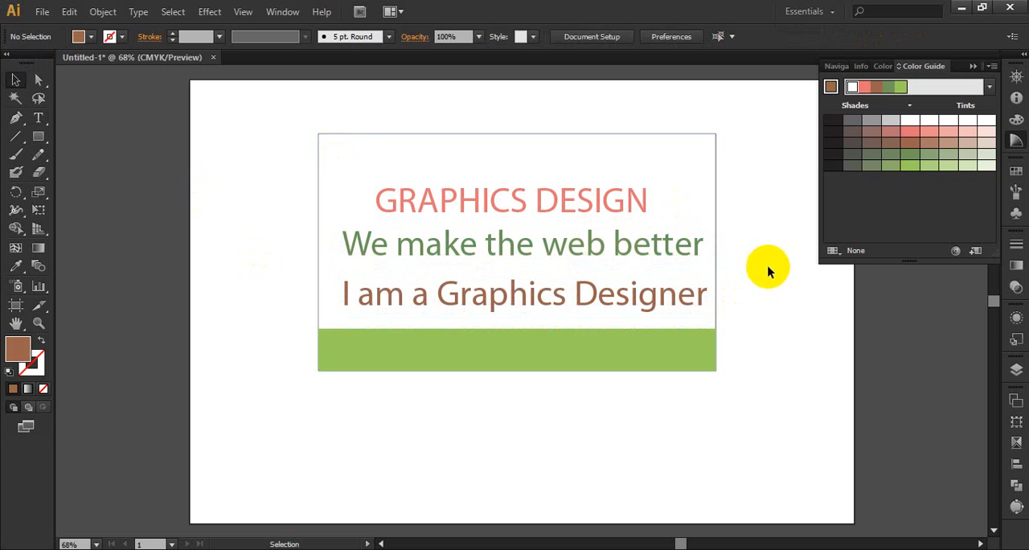
Collapse the Color Guide and shift the "We make the web better" line slightly right and up.
click(973, 65)
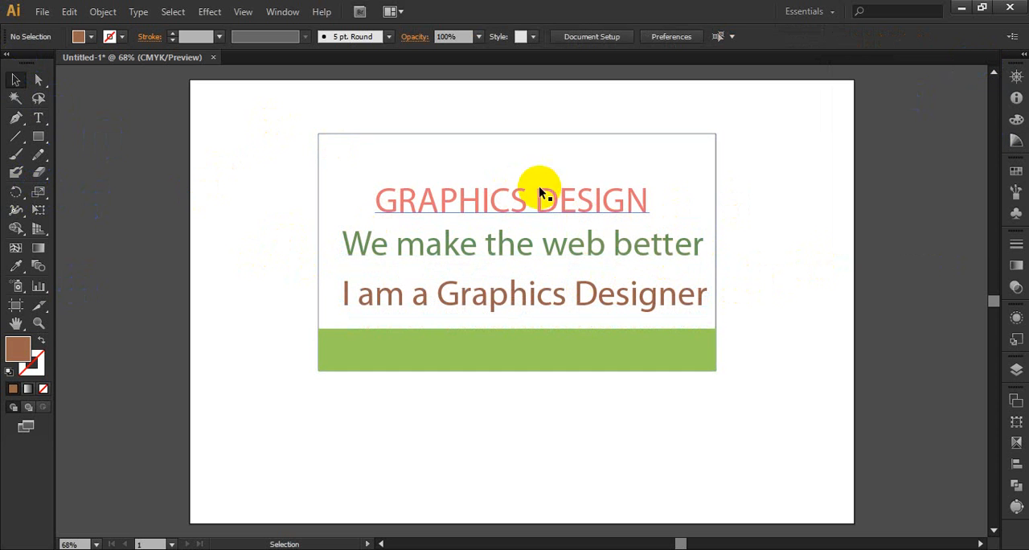
click(543, 207)
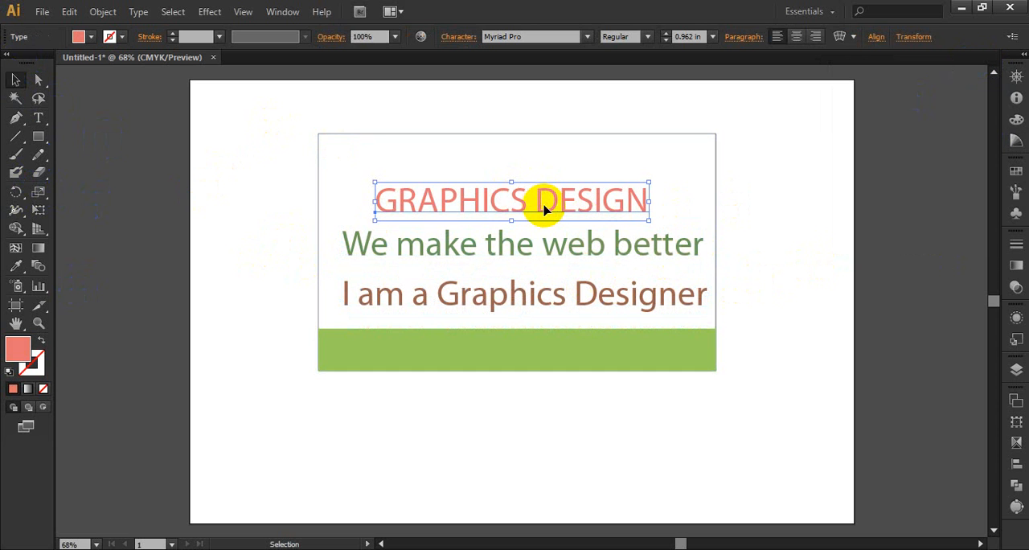
click(568, 239)
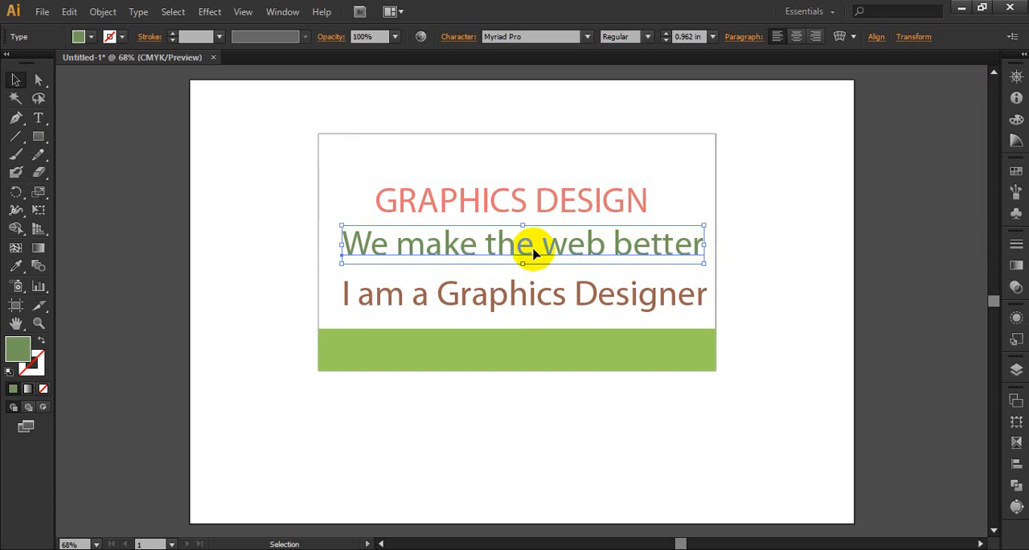
mouse_move(558, 249)
mouse_down()
mouse_move(368, 258)
mouse_move(566, 245)
mouse_up()
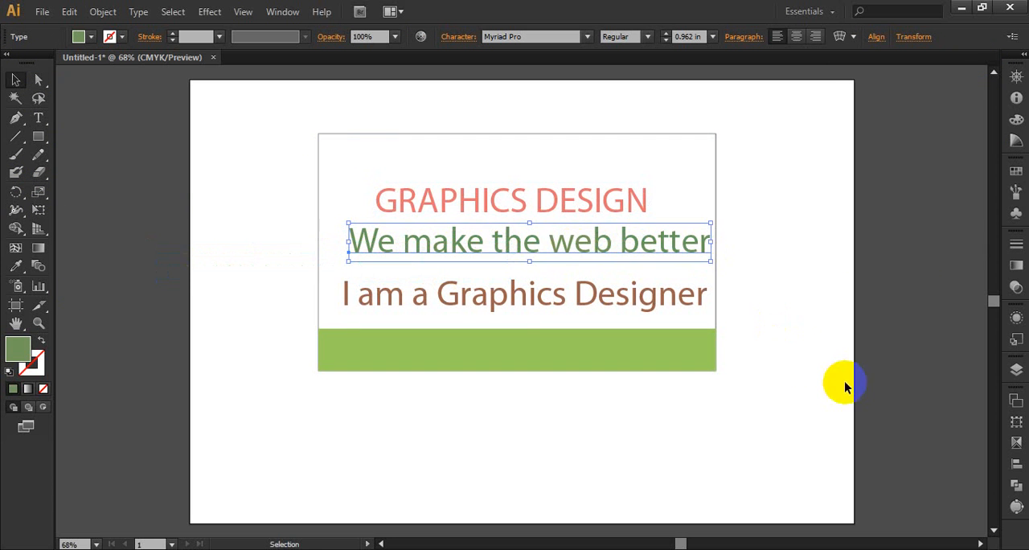
click(658, 295)
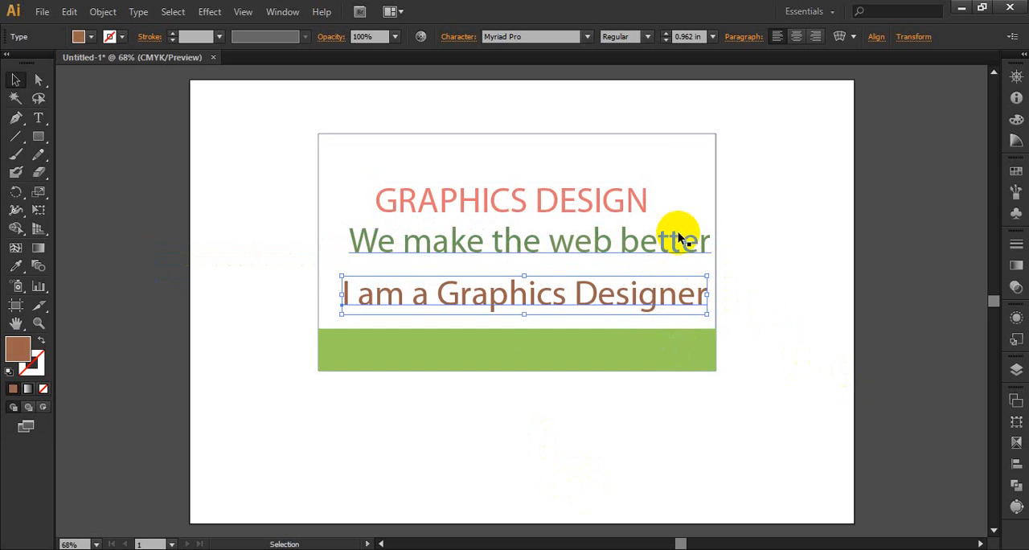
Try the "I am a Graphics Designer" line below the green strip, outside the card.
key(ctrl+z)
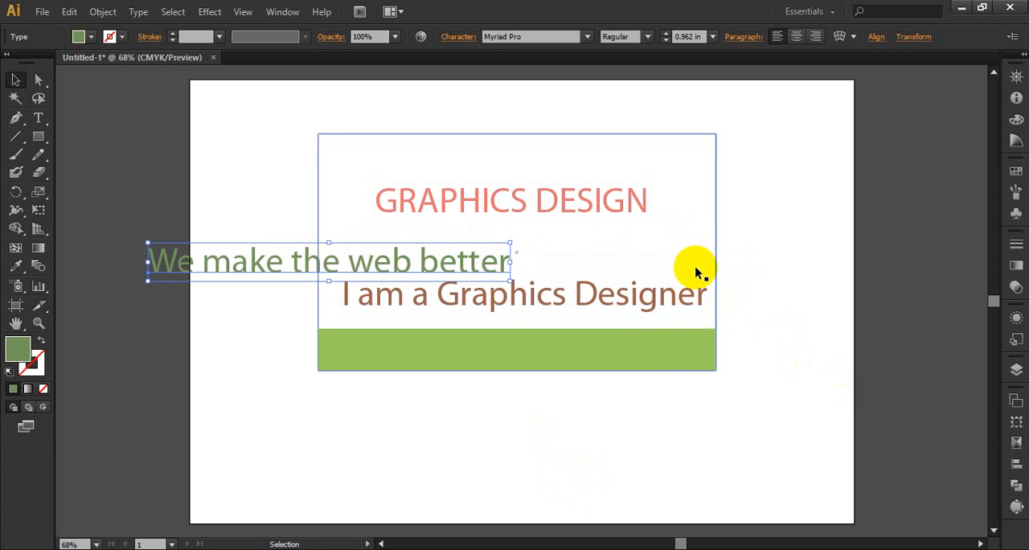
key(ctrl+shift+z)
drag(620, 297, 617, 414)
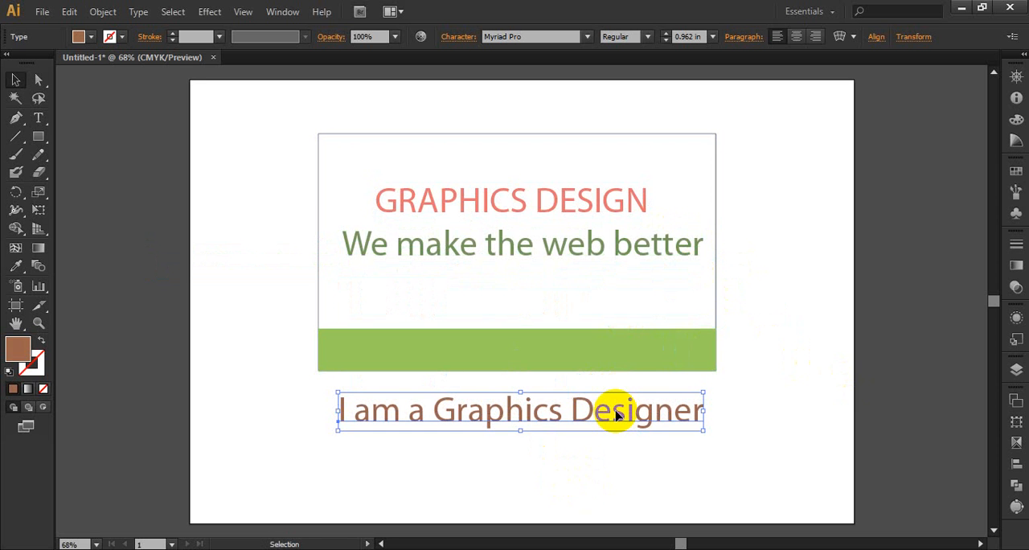
key(z)
click(607, 417)
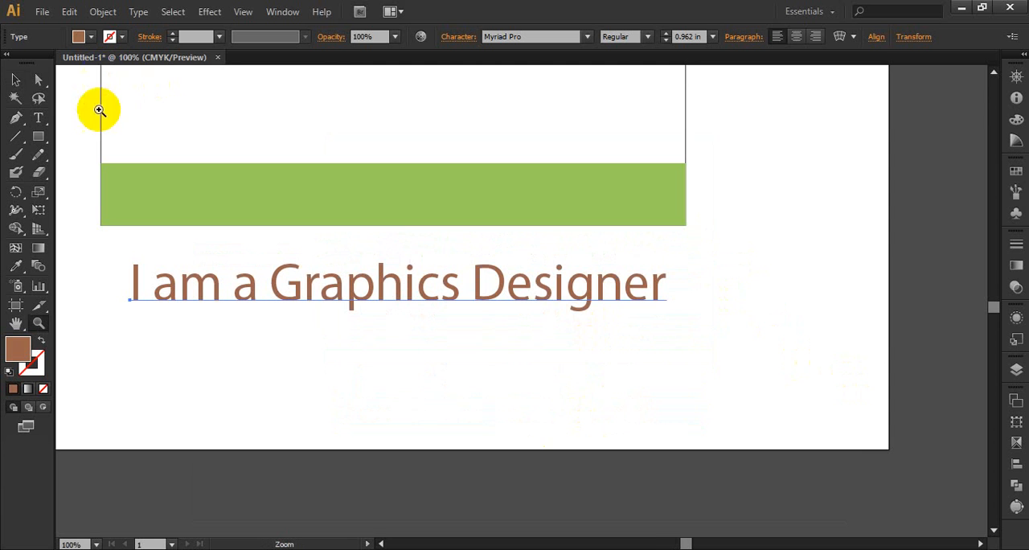
key(v)
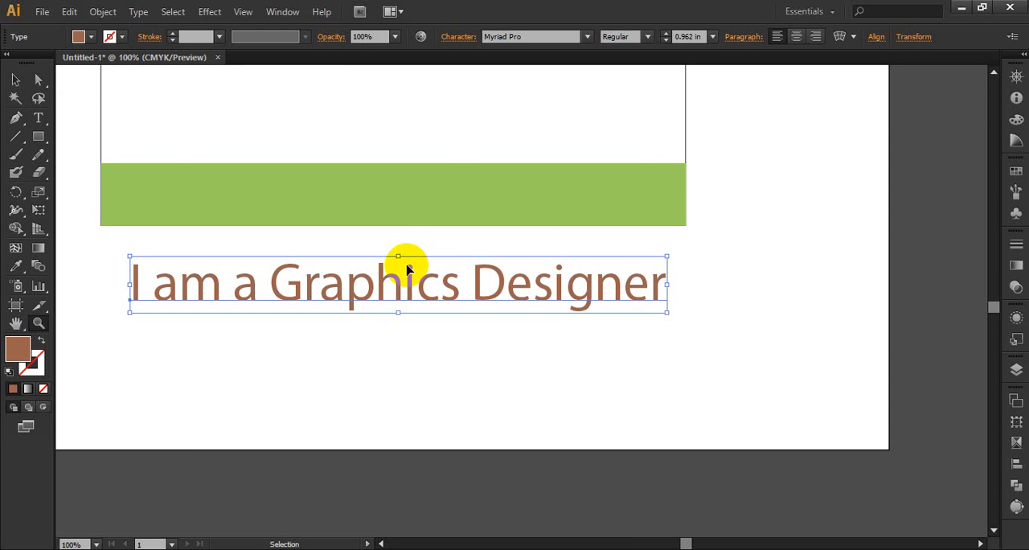
key(z)
scroll(408, 266, up, 5)
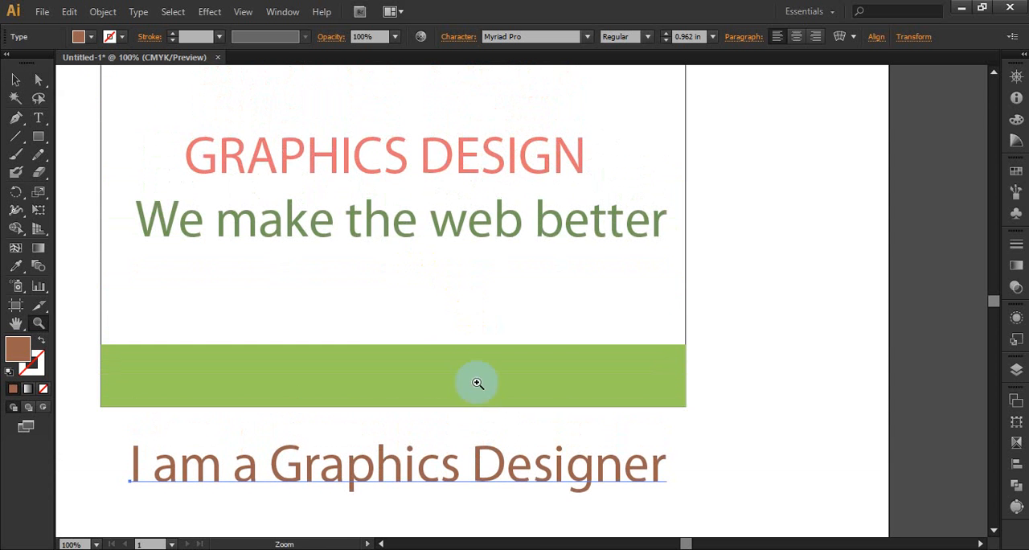
Move the "I am a Graphics Designer" line back into the card, just above the green strip and left-aligned with the line above.
click(15, 80)
drag(337, 450, 343, 278)
scroll(650, 324, up, 2)
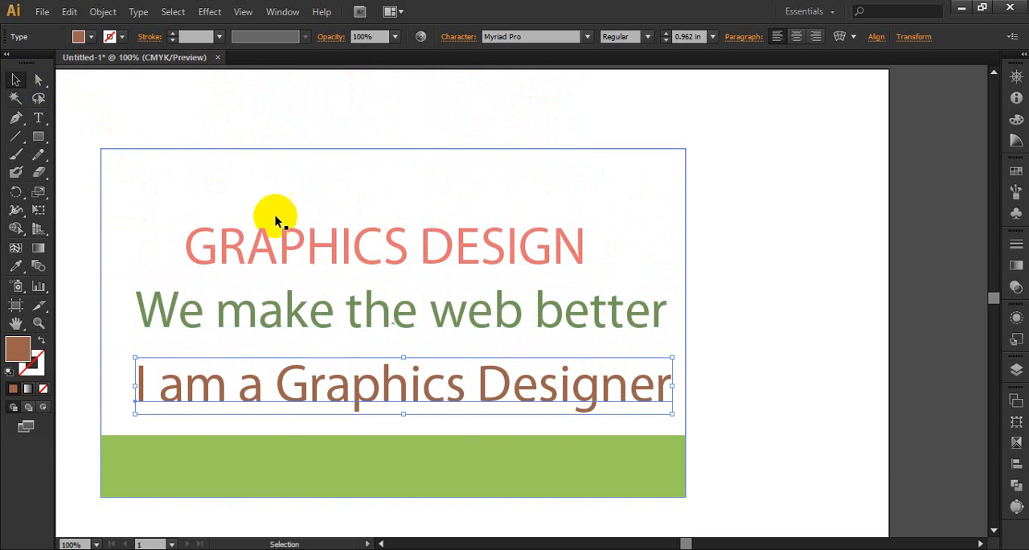
Group the large rectangle, the heading, both text lines and the green strip into one object.
click(372, 244)
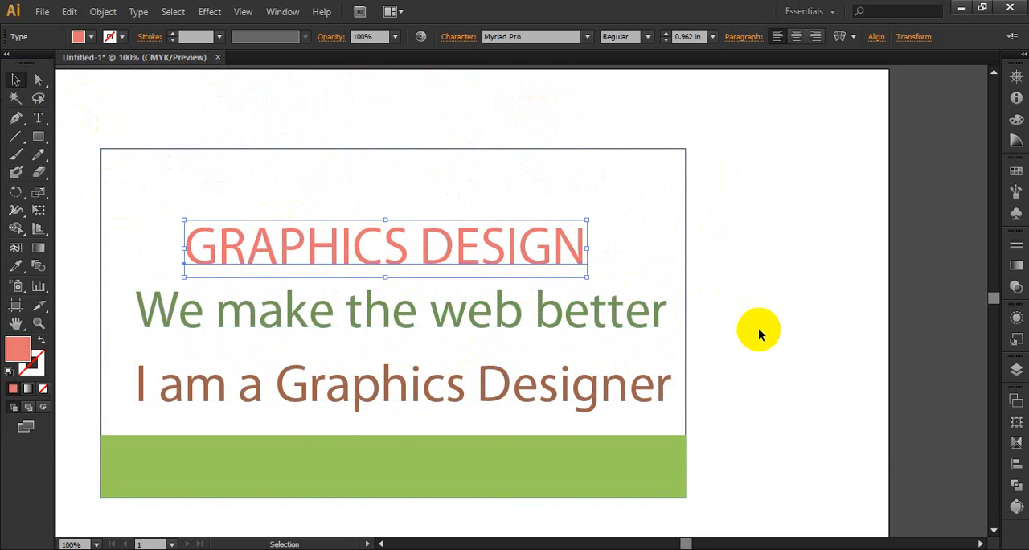
scroll(758, 328, down, 1)
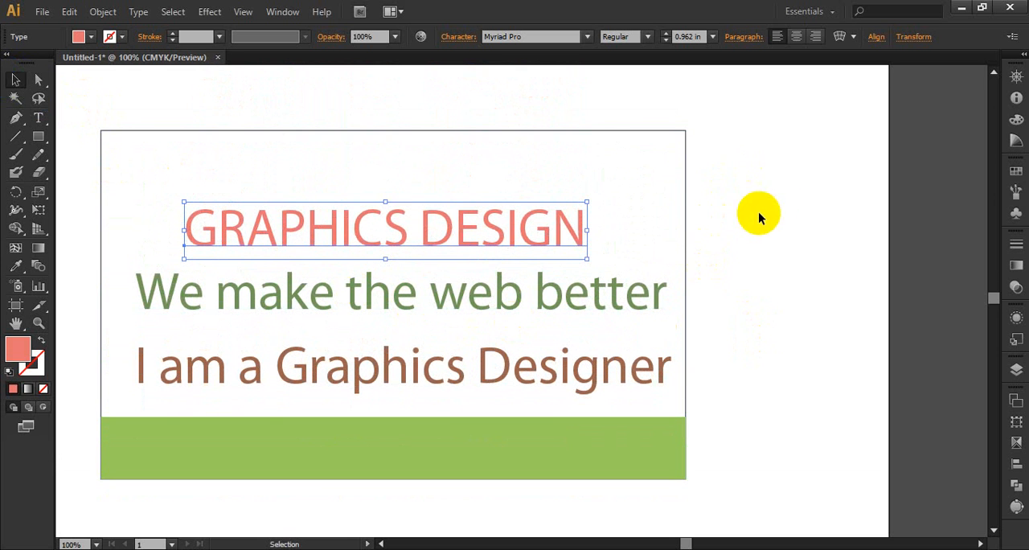
drag(749, 103, 92, 490)
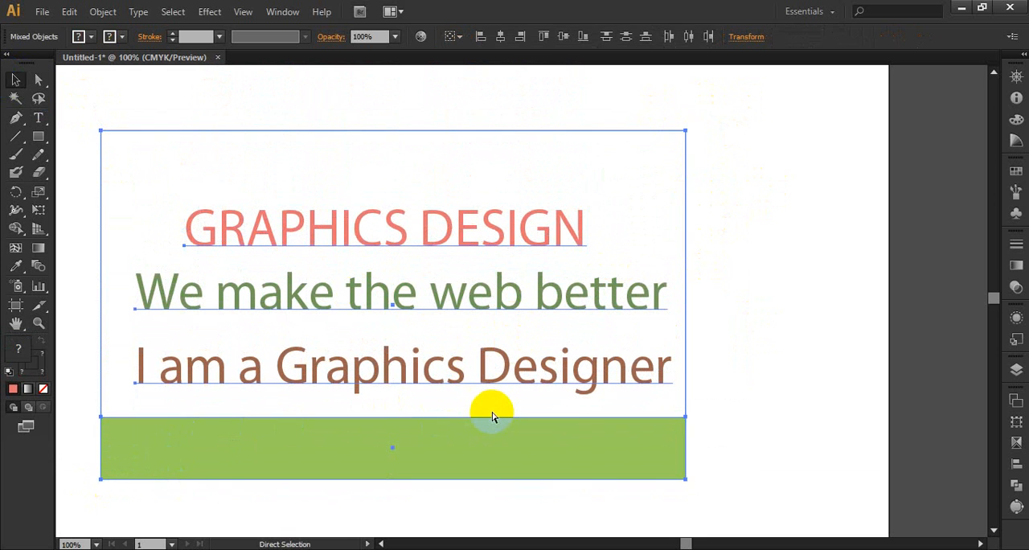
key(ctrl+g)
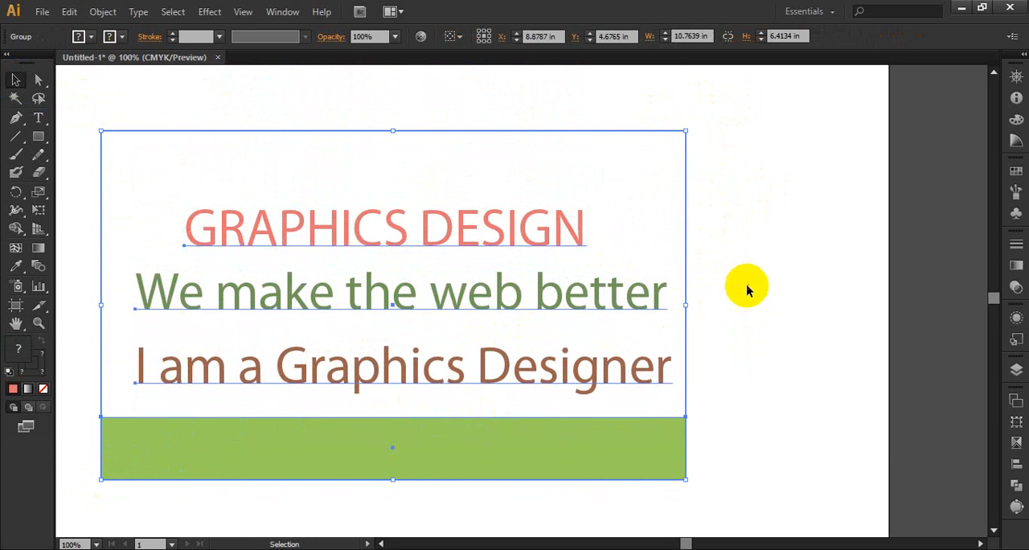
click(746, 285)
Move the grouped card close to the centre of the artboard, at about X 8.59 in and Y 6 in, and fit the artboard in view.
drag(438, 250, 584, 239)
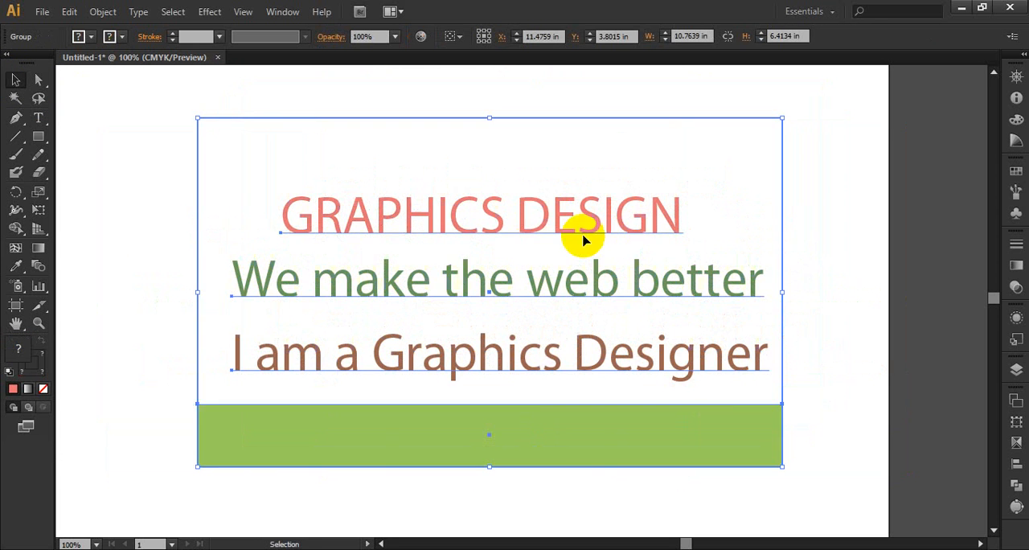
click(828, 279)
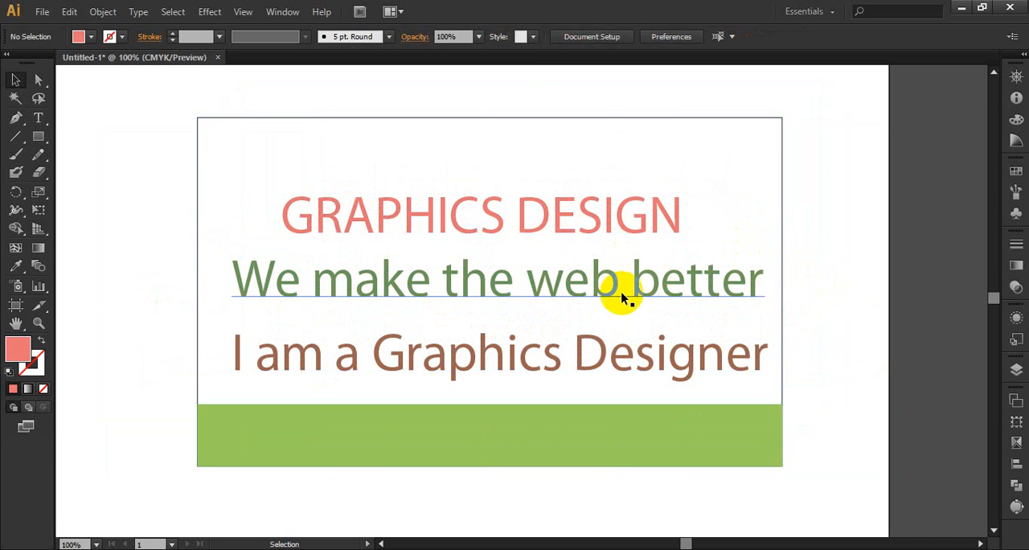
click(38, 117)
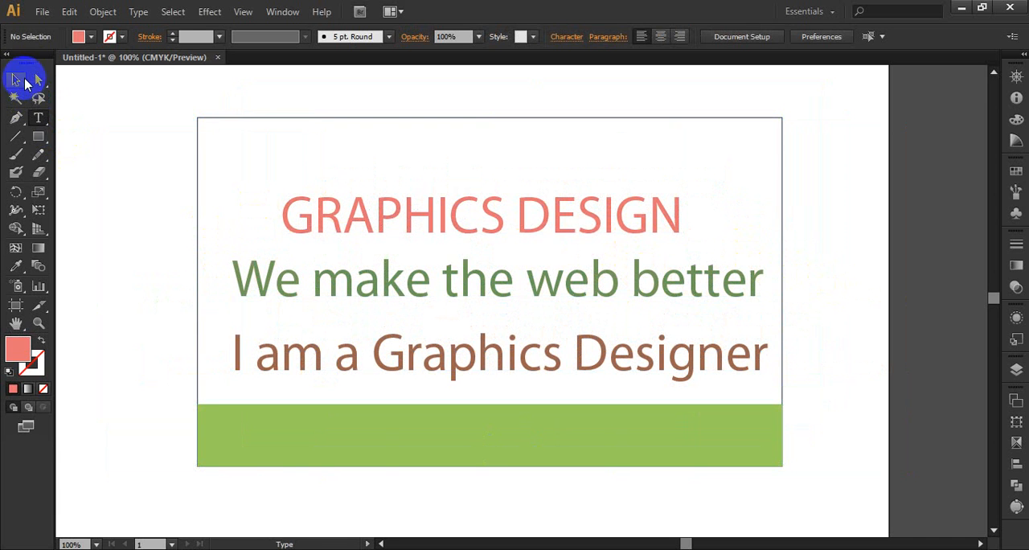
click(15, 80)
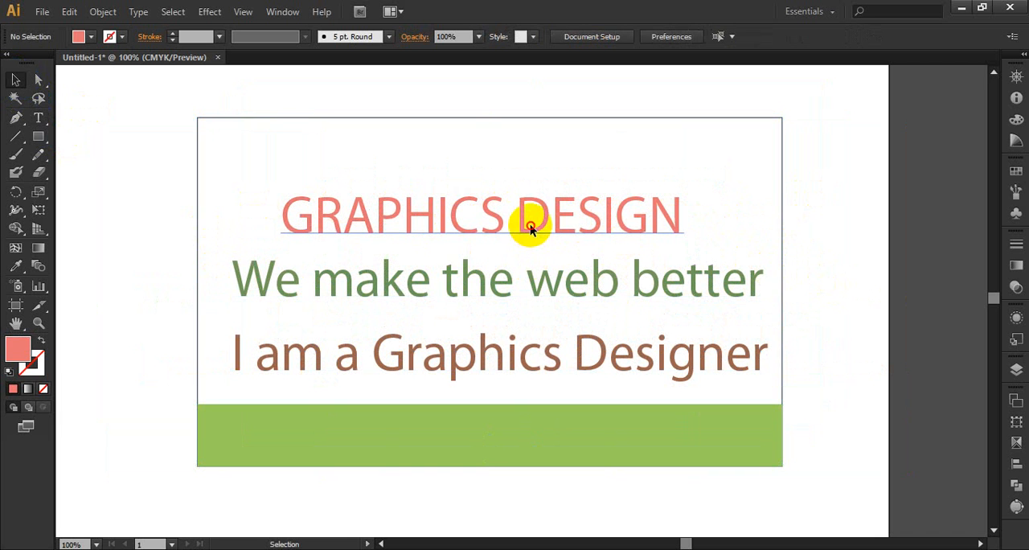
drag(530, 230, 543, 254)
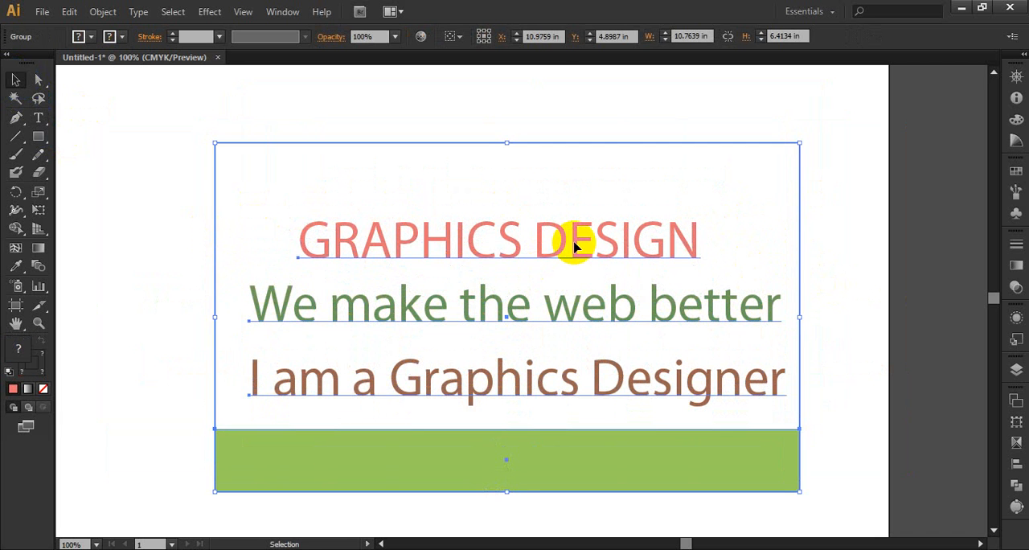
key(ctrl+minus)
key(ctrl+minus)
key(ctrl+minus)
key(ctrl+minus)
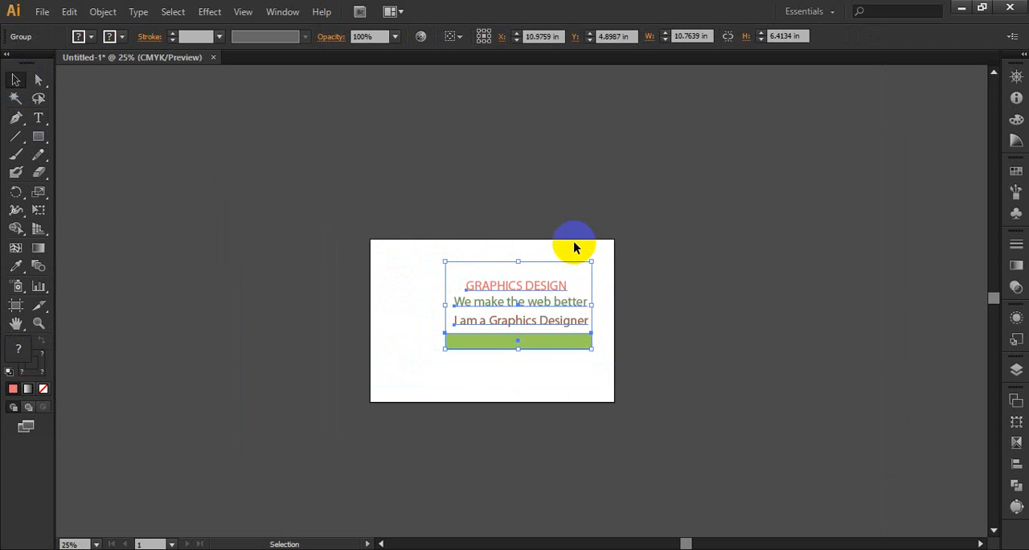
mouse_move(551, 338)
mouse_down()
mouse_move(770, 172)
mouse_move(718, 146)
mouse_move(604, 278)
mouse_move(539, 324)
mouse_up()
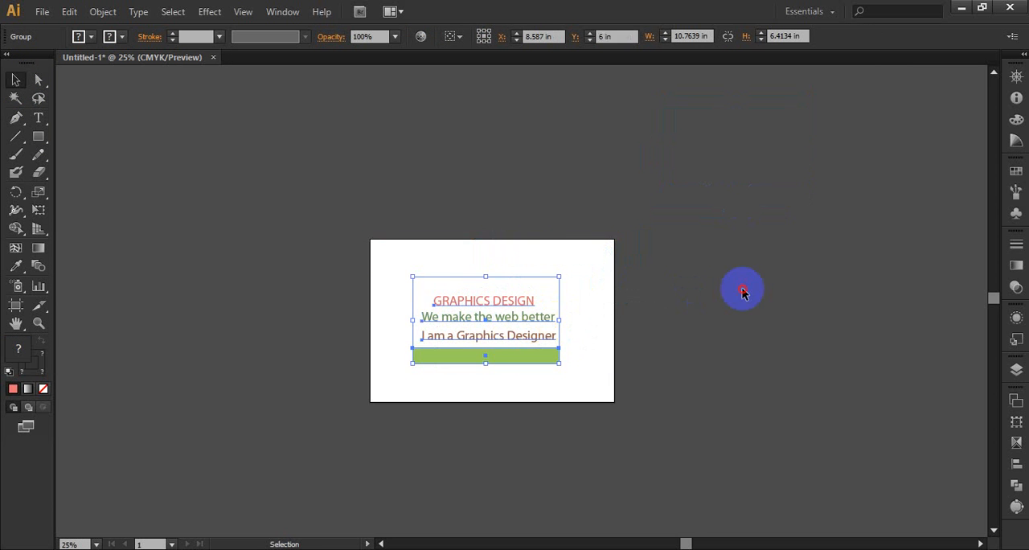
click(742, 292)
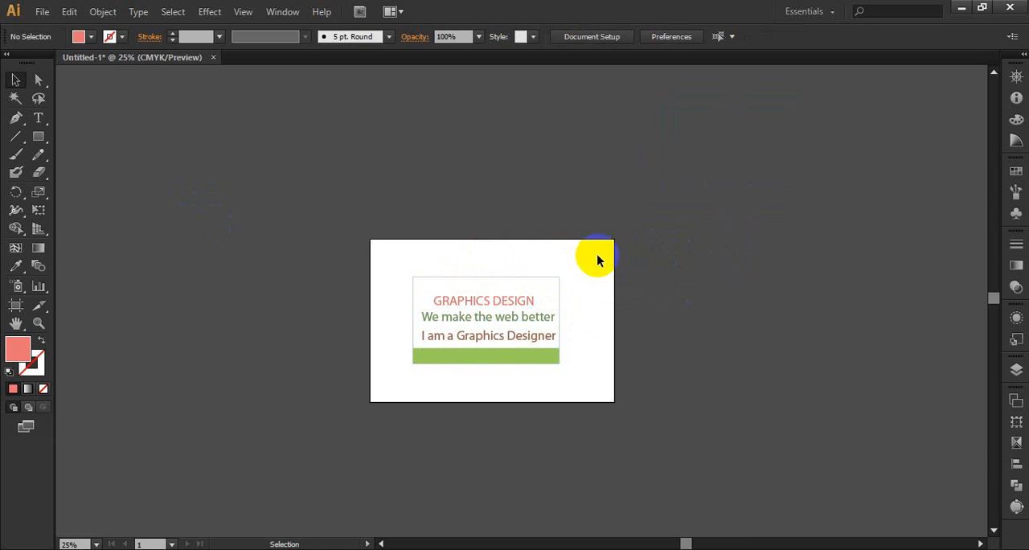
drag(597, 259, 326, 460)
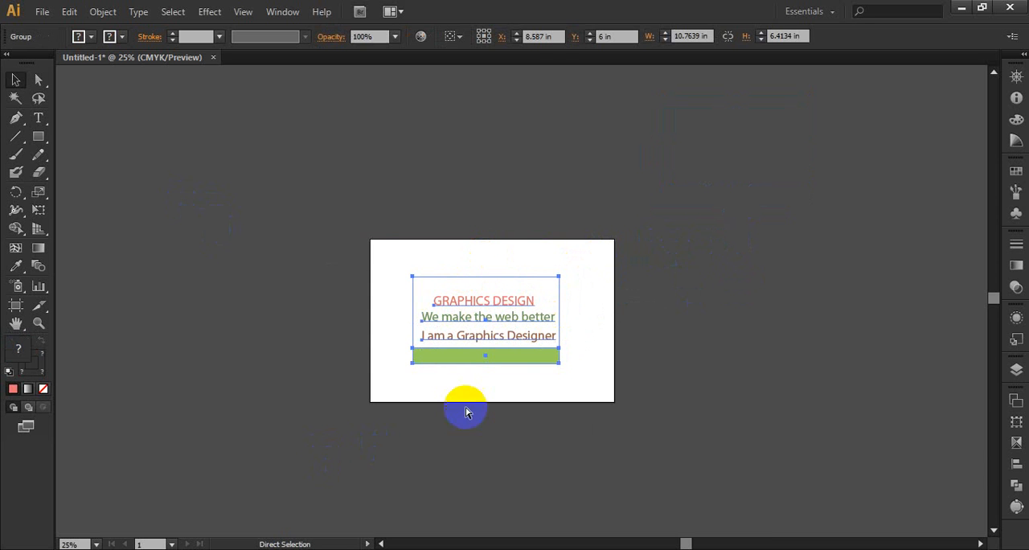
click(683, 336)
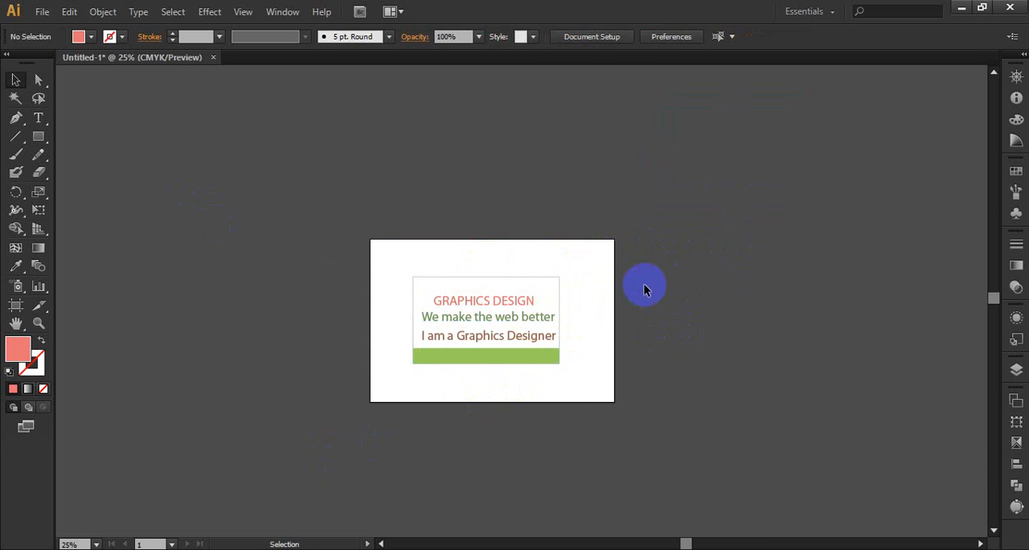
key(ctrl+0)
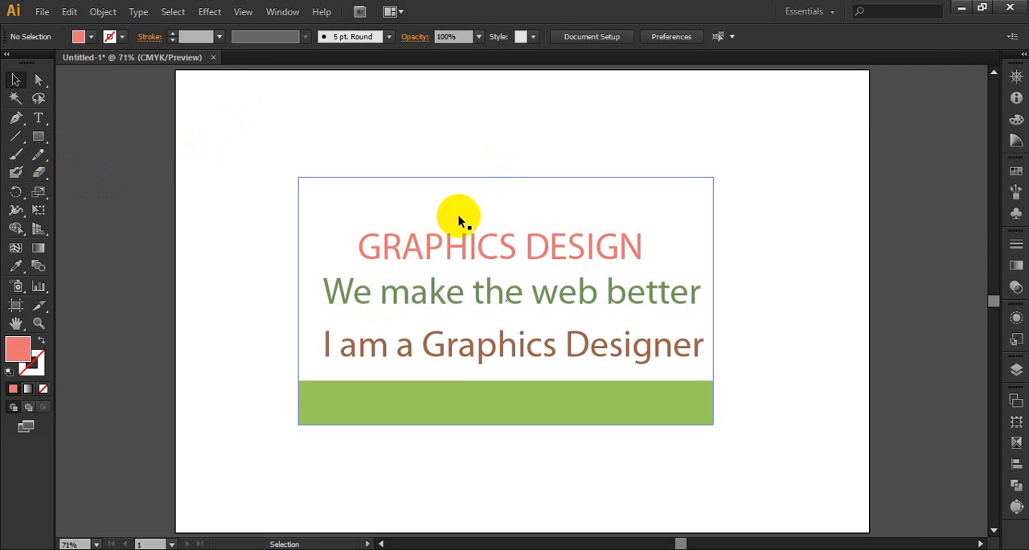
Isolate the card group, place the text cursor in its "GRAPHICS DESIGN" heading, and exit isolation mode without editing.
click(16, 81)
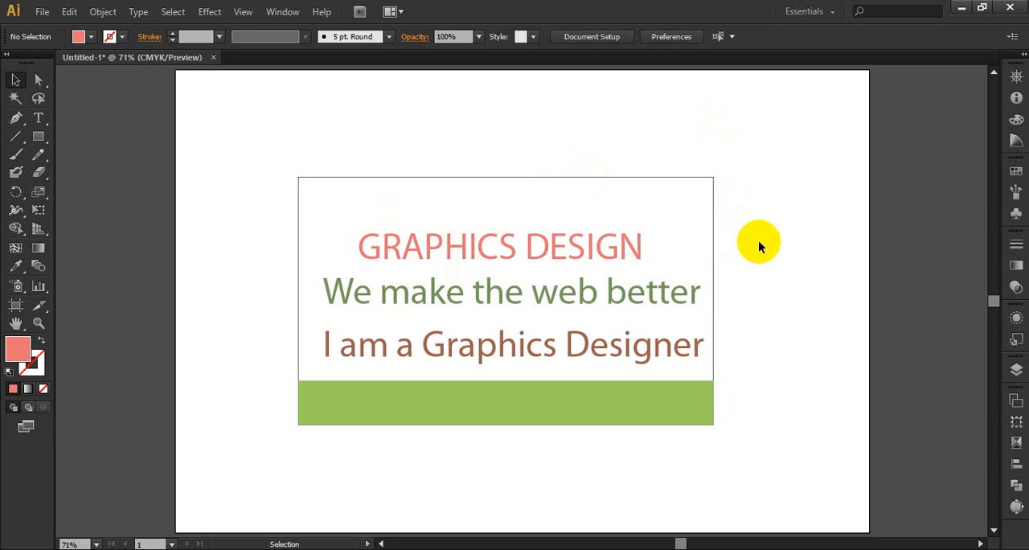
click(482, 244)
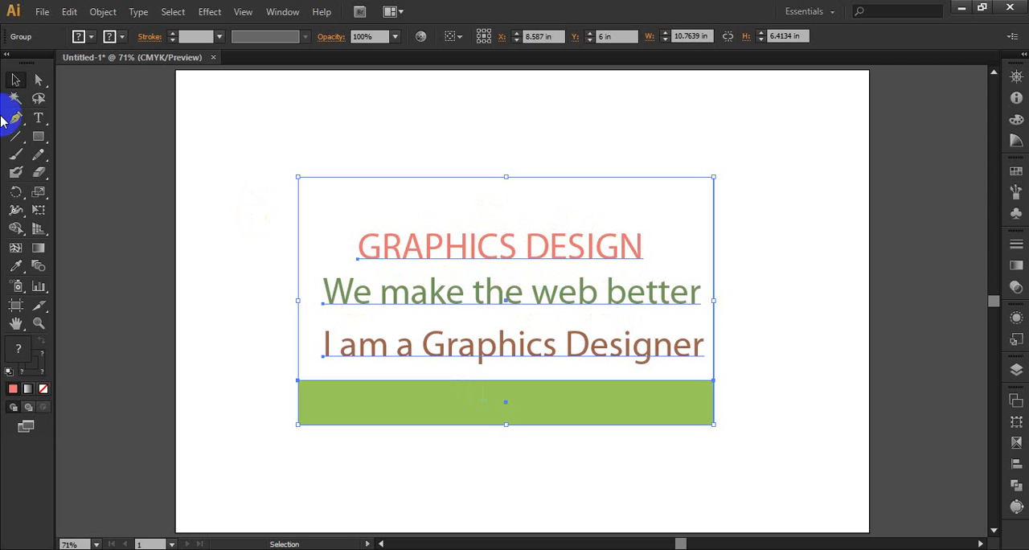
double_click(483, 247)
click(481, 246)
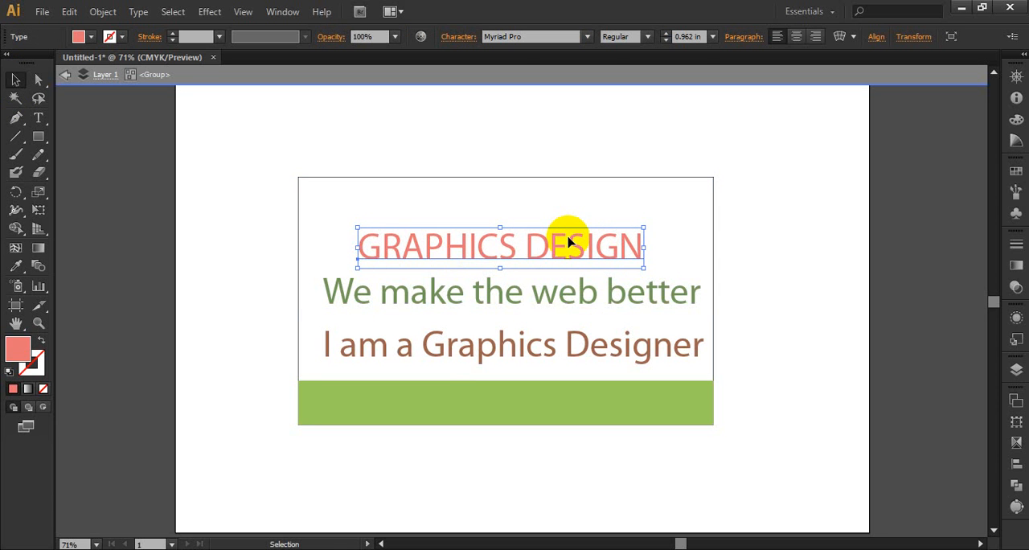
click(804, 246)
click(554, 259)
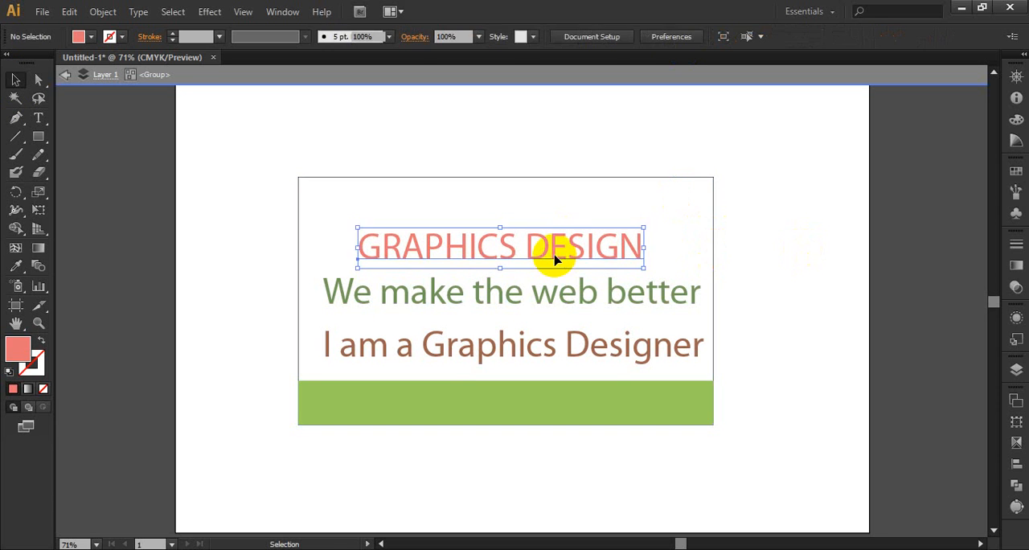
double_click(555, 259)
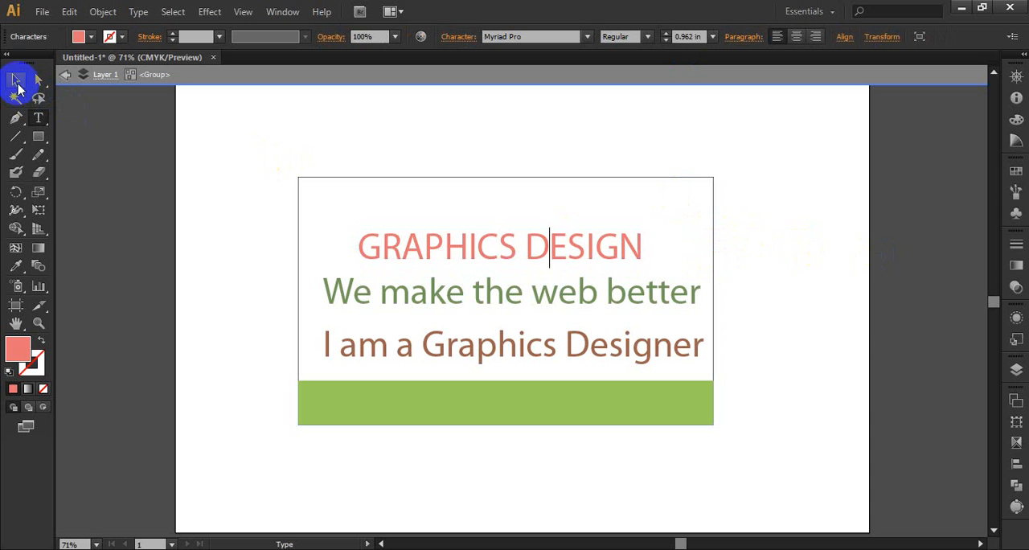
click(17, 82)
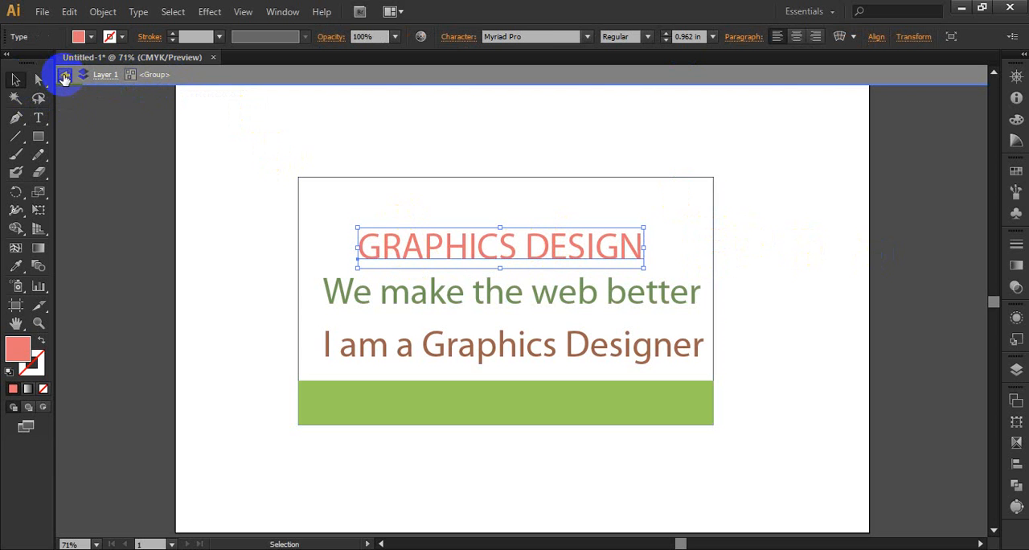
click(66, 75)
click(65, 74)
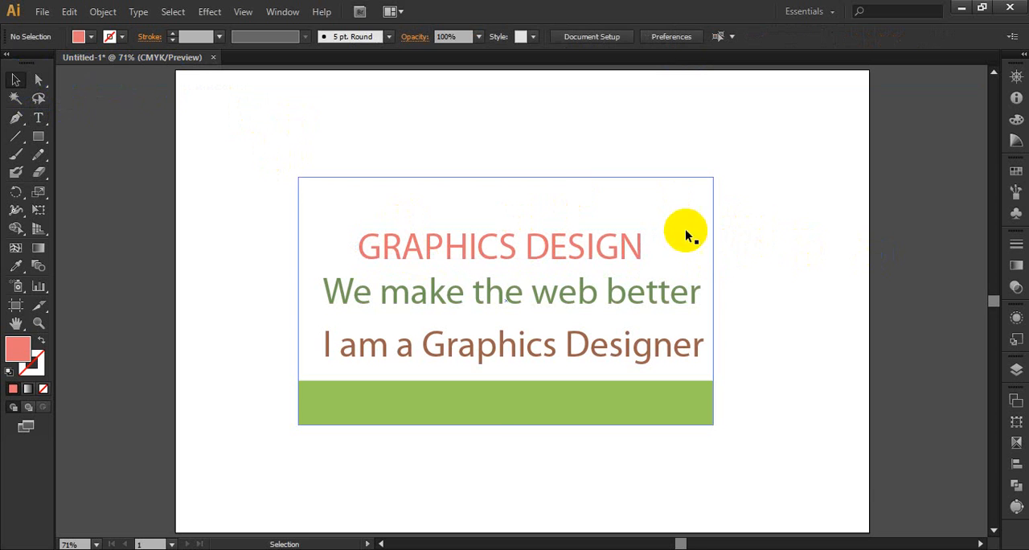
Enter isolation mode on the card group again, select only the heading inside it, and leave isolation mode.
click(599, 243)
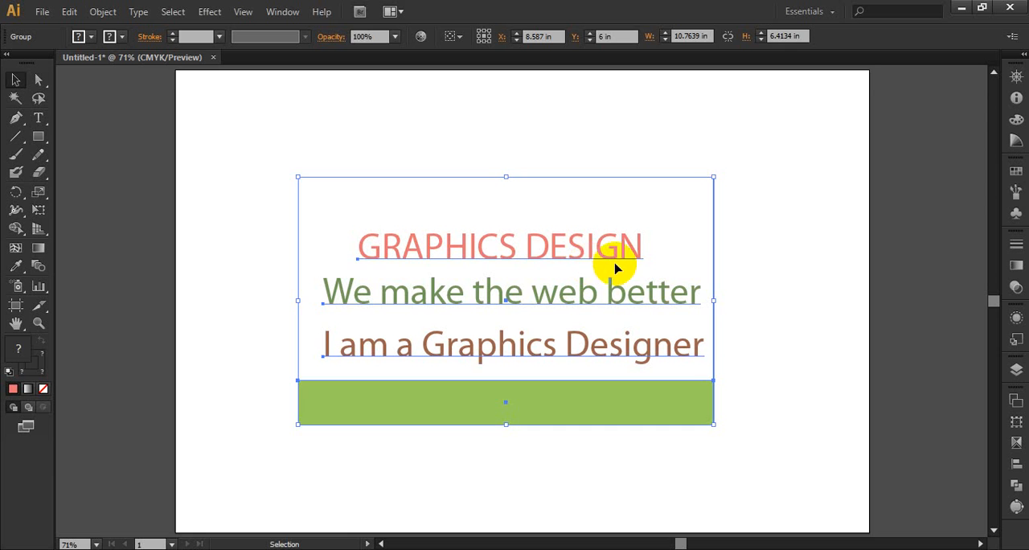
double_click(582, 243)
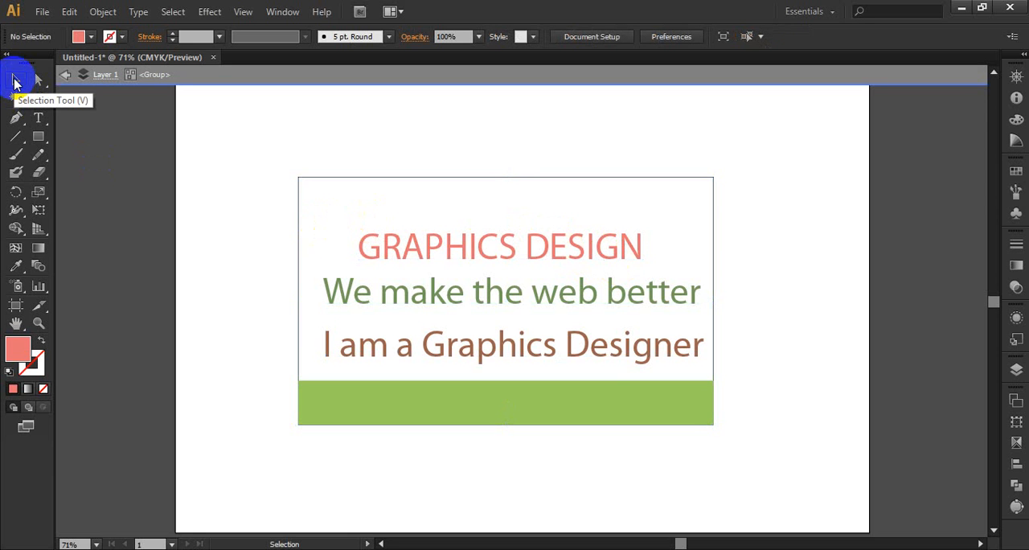
click(506, 246)
double_click(780, 254)
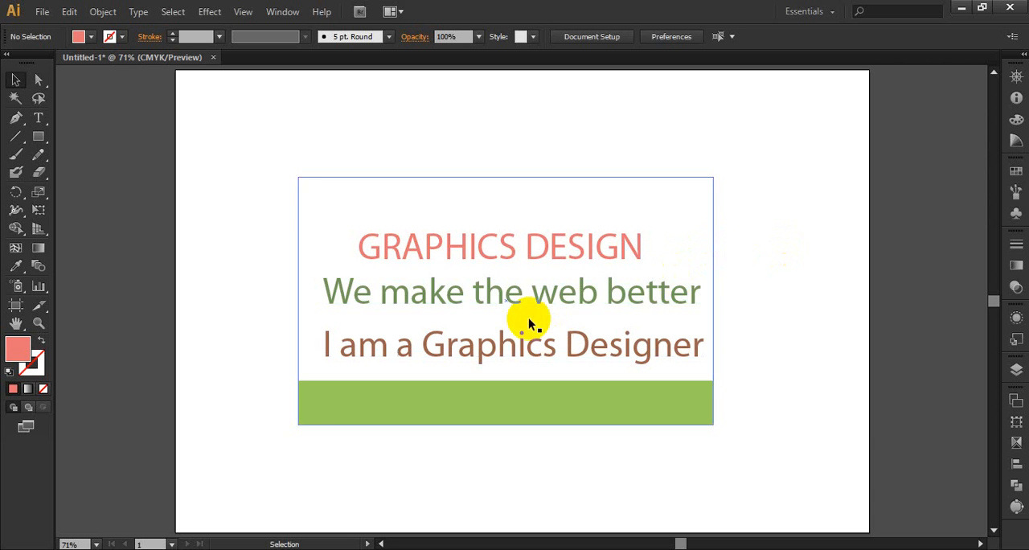
Isolate the card group and delete the "S" from the heading so it reads "GRAPHIC DESIGN".
double_click(514, 250)
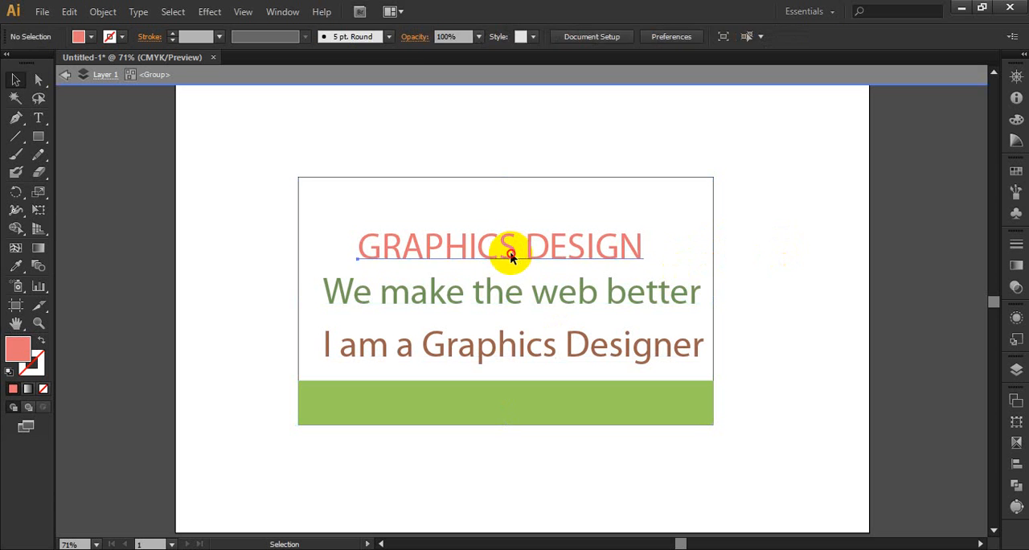
double_click(511, 254)
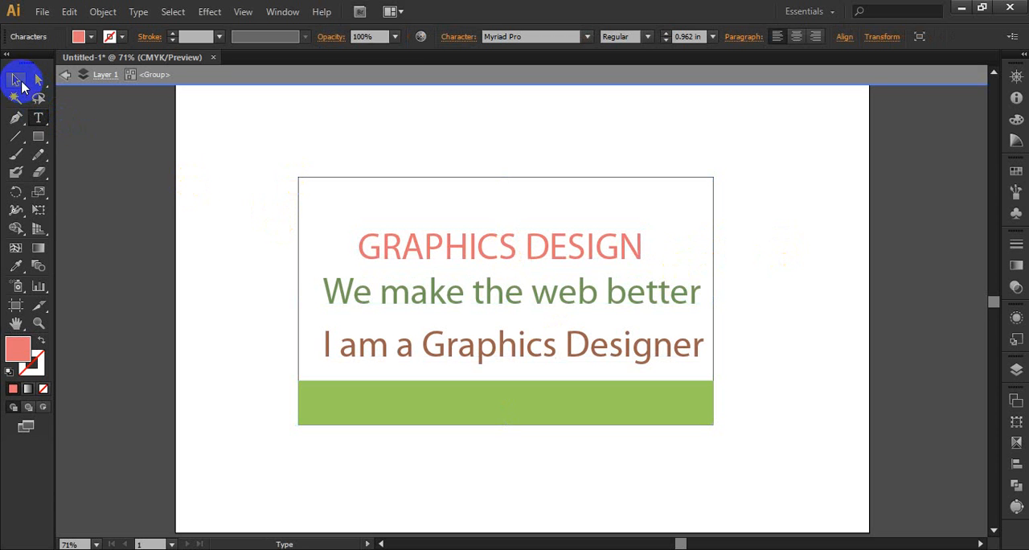
drag(651, 241, 501, 252)
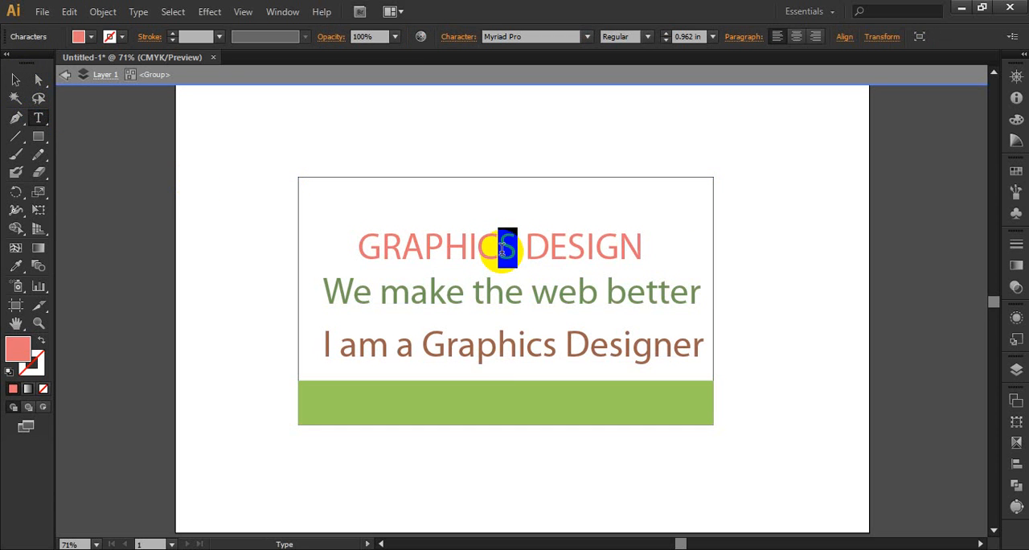
key(BackSpace)
click(15, 80)
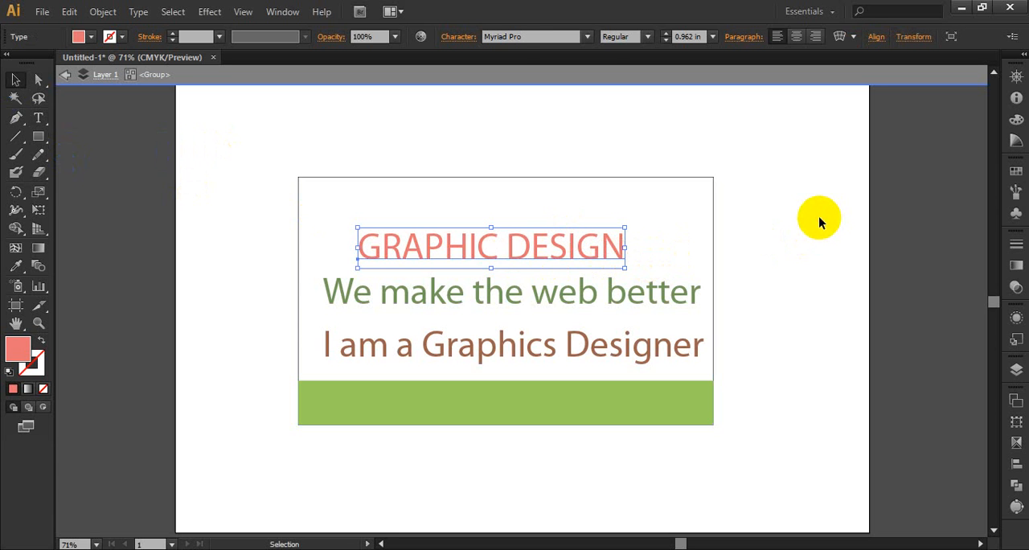
Back out of isolation mode one level at a time, select the whole card group, and clear the selection.
click(819, 222)
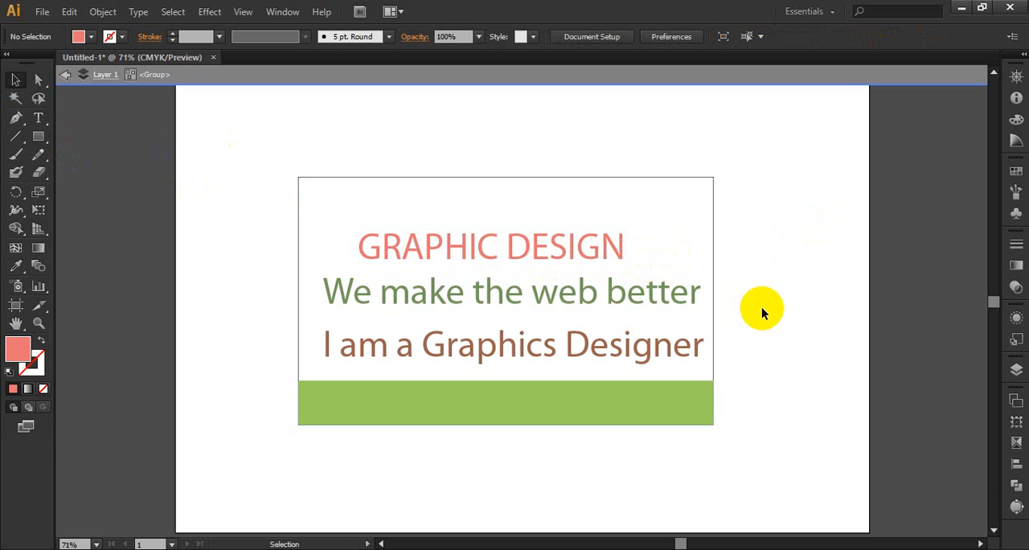
click(67, 76)
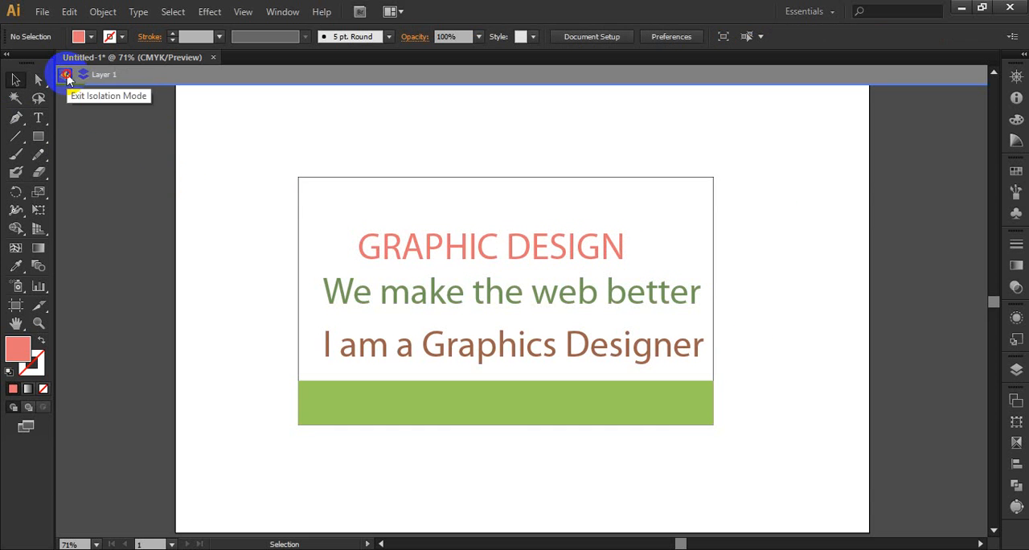
click(67, 77)
click(544, 237)
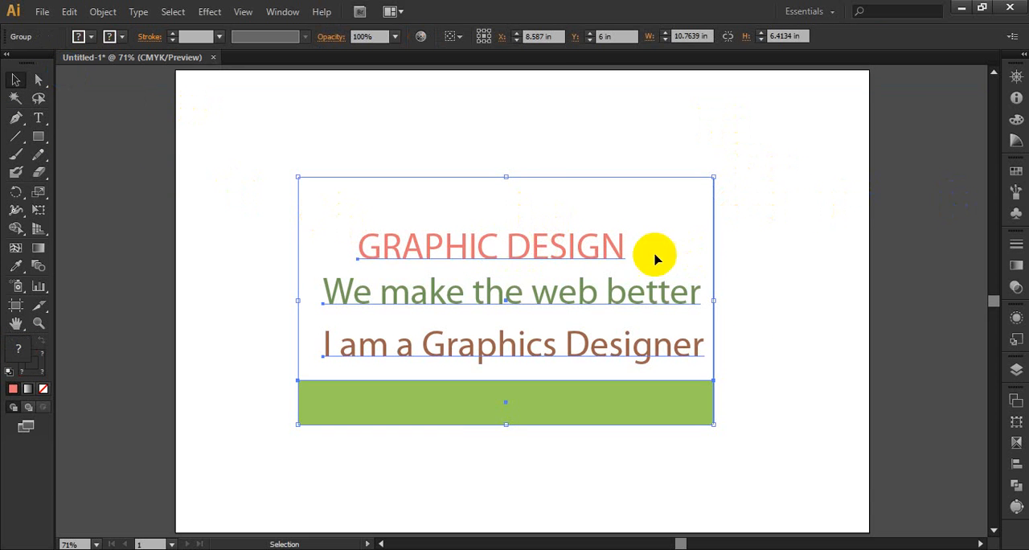
click(14, 81)
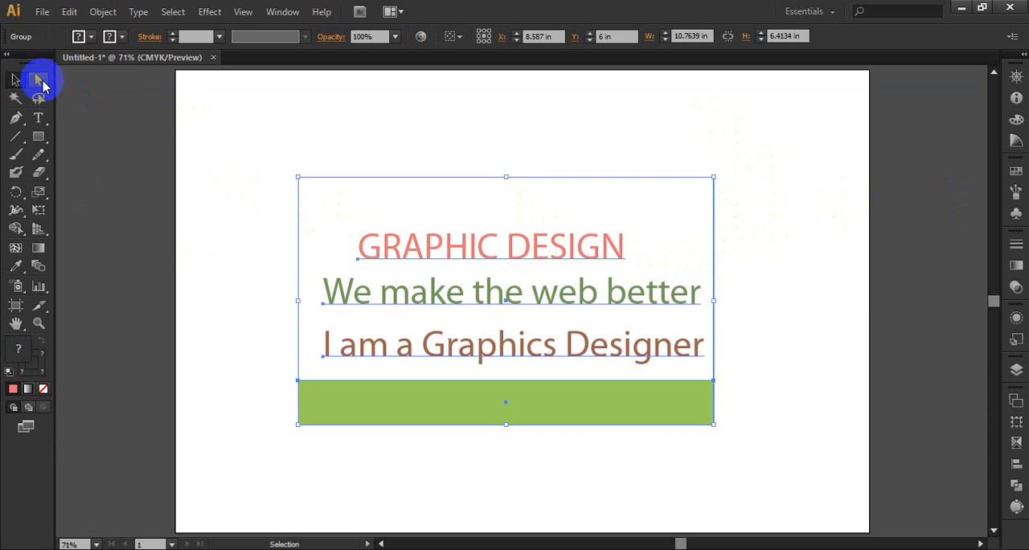
click(785, 297)
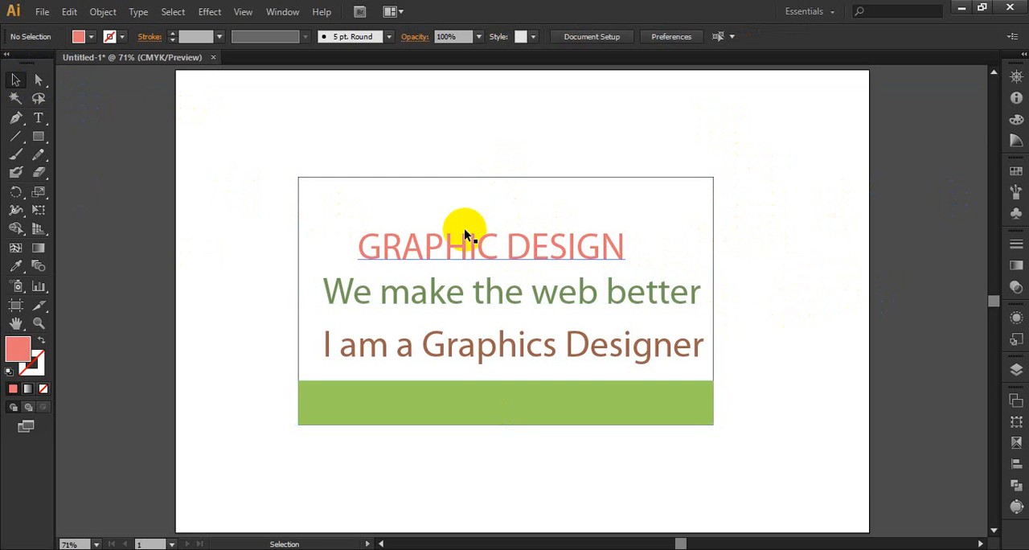
Direct-select the heading within the card group without isolating it, and add an "S" so it reads "GRAPHICS DESIGN".
click(37, 82)
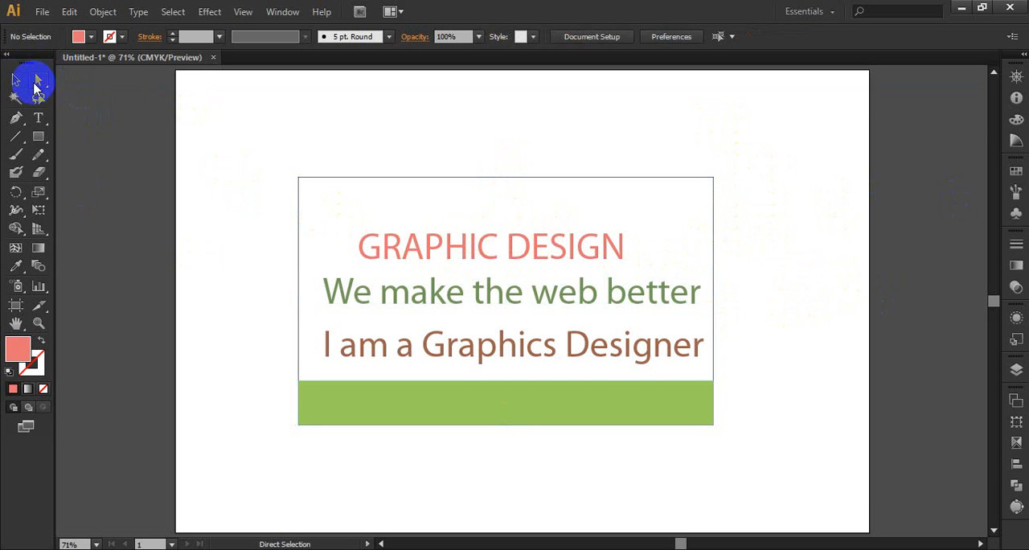
click(417, 250)
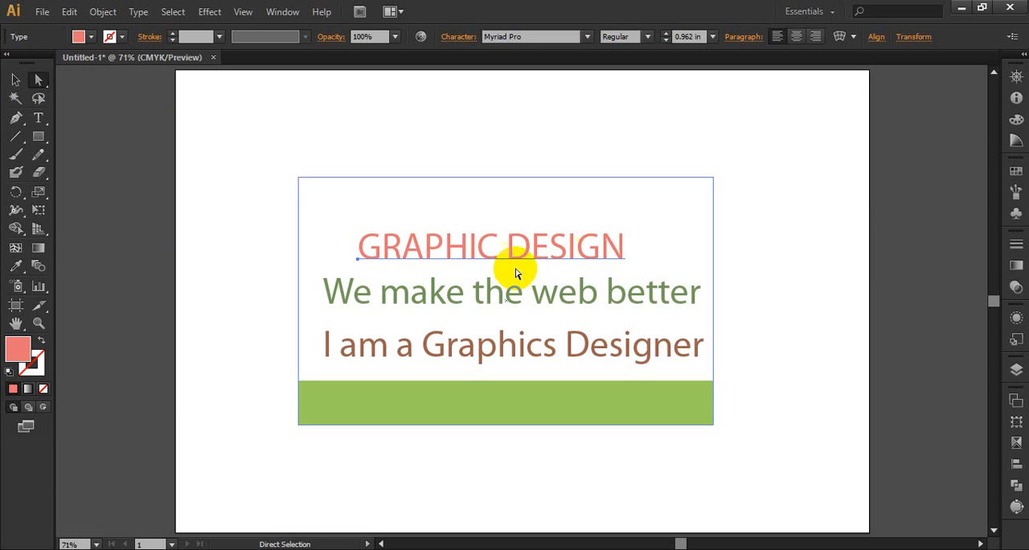
click(832, 250)
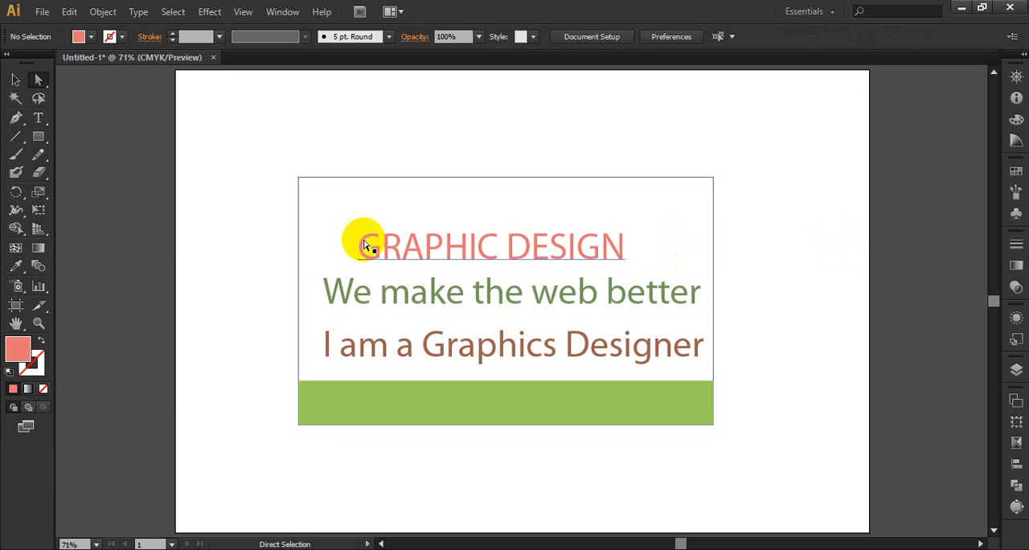
click(464, 251)
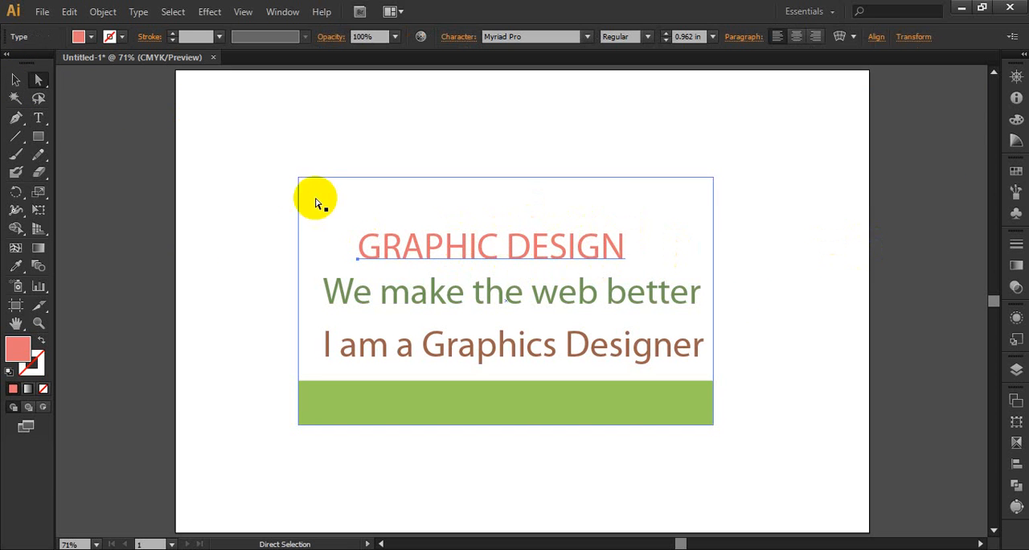
click(40, 117)
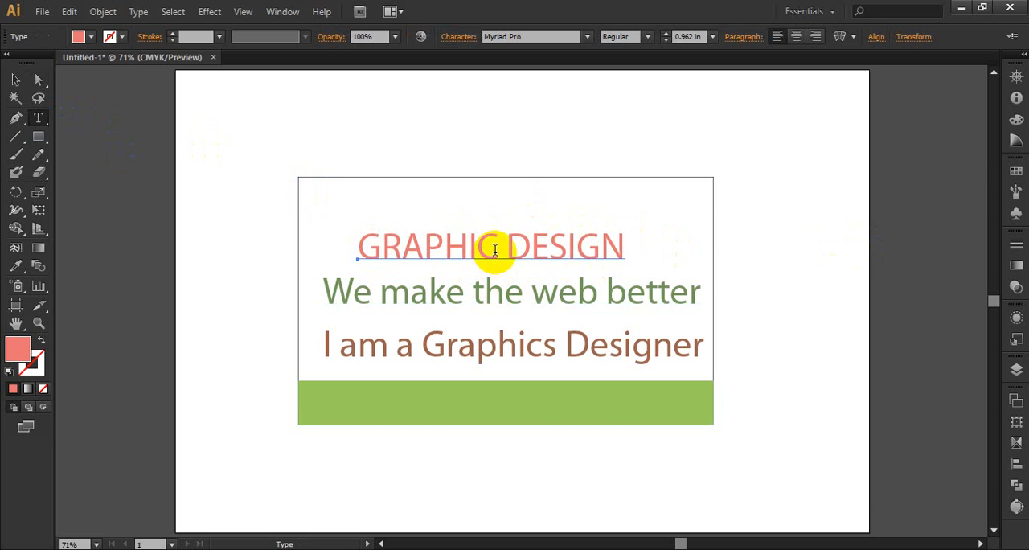
click(494, 252)
text(S)
click(16, 82)
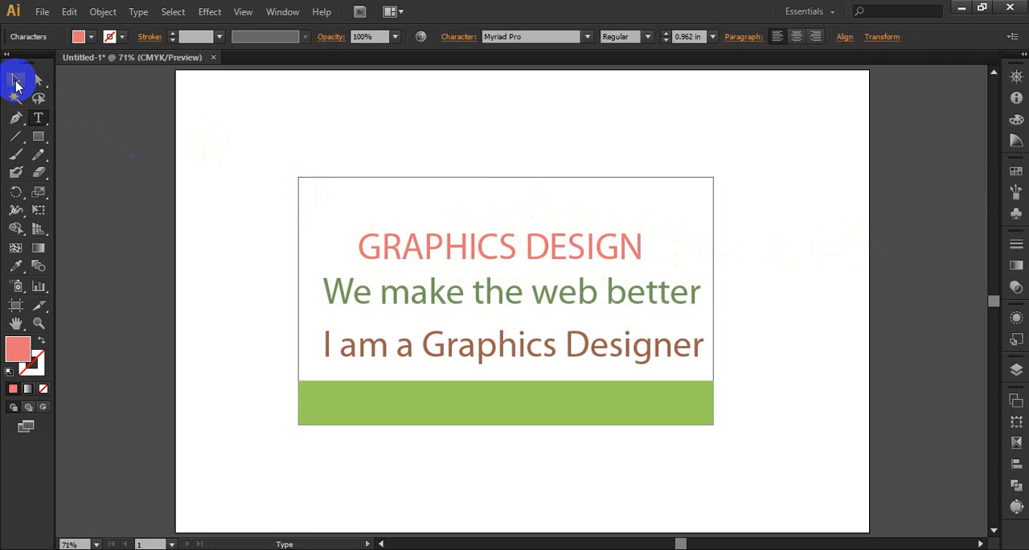
click(845, 266)
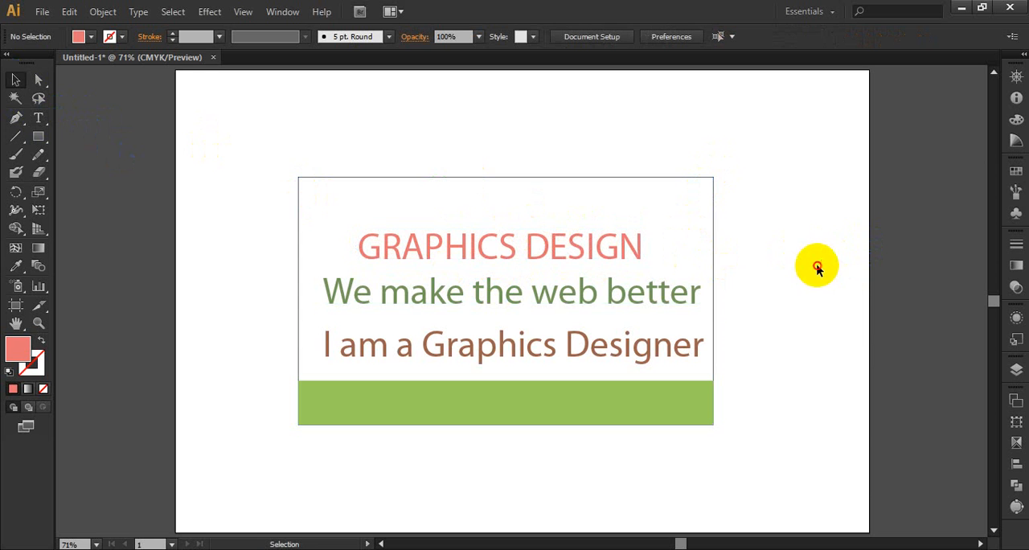
Isolate the card group and set the "GRAPHICS DESIGN" heading's font style to Bold.
click(492, 255)
double_click(482, 240)
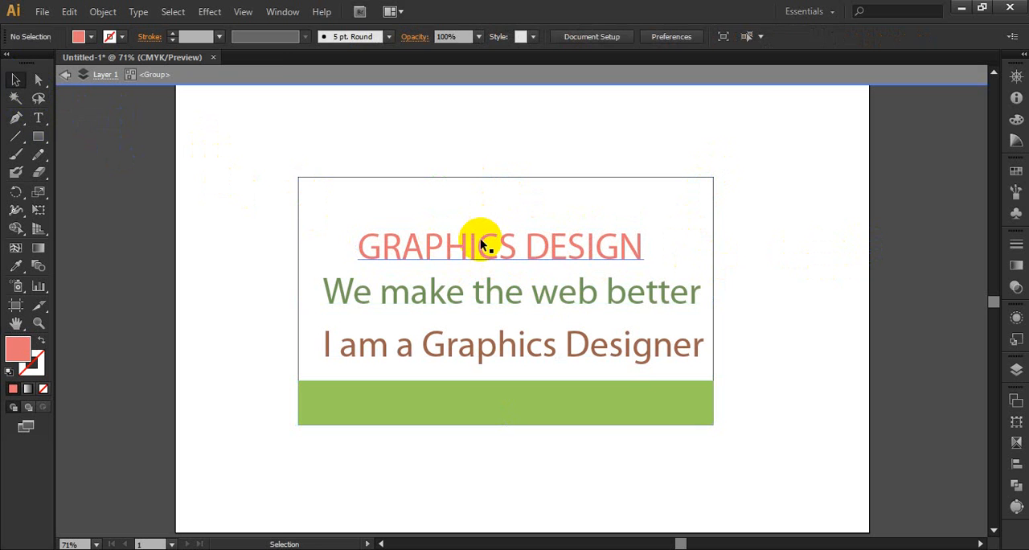
click(482, 240)
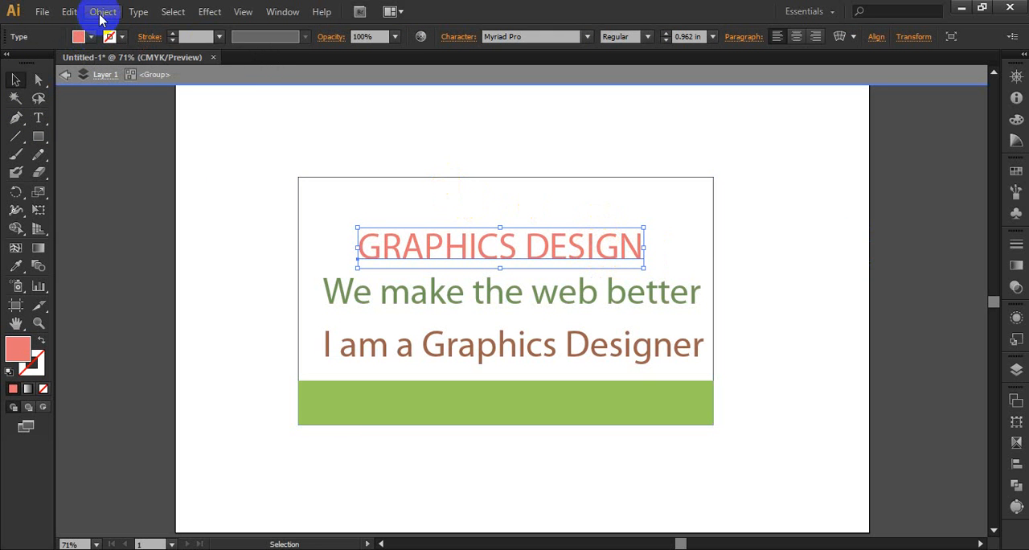
click(647, 37)
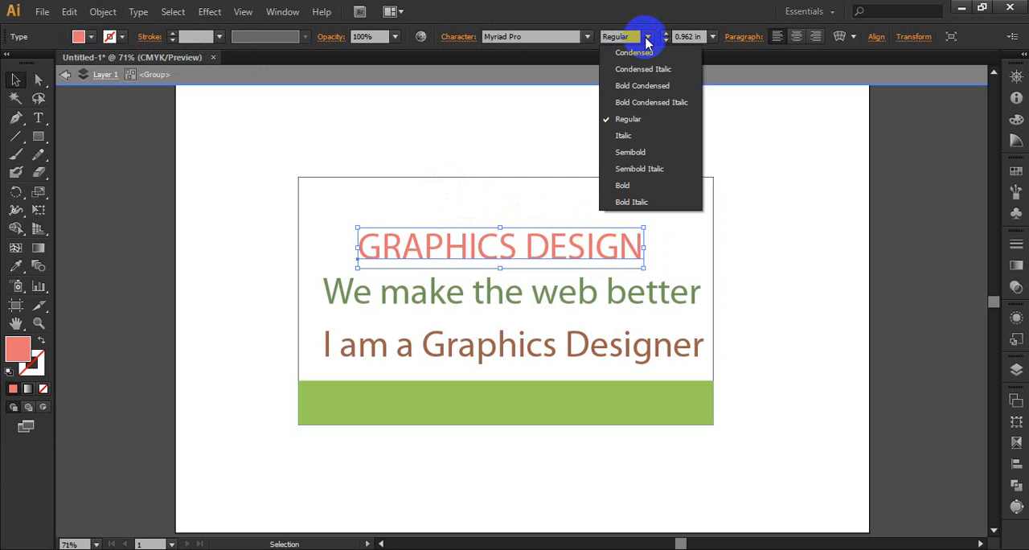
click(631, 187)
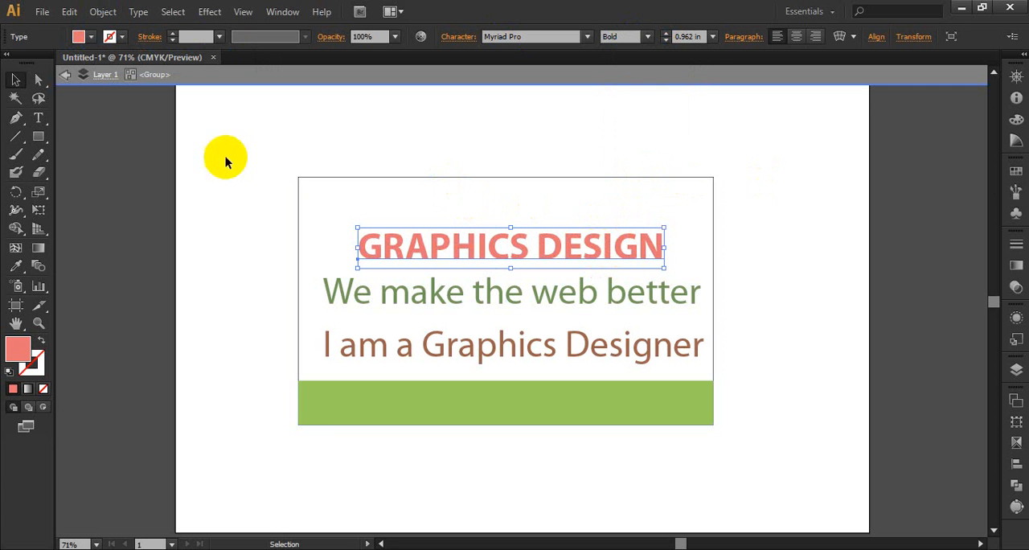
click(769, 206)
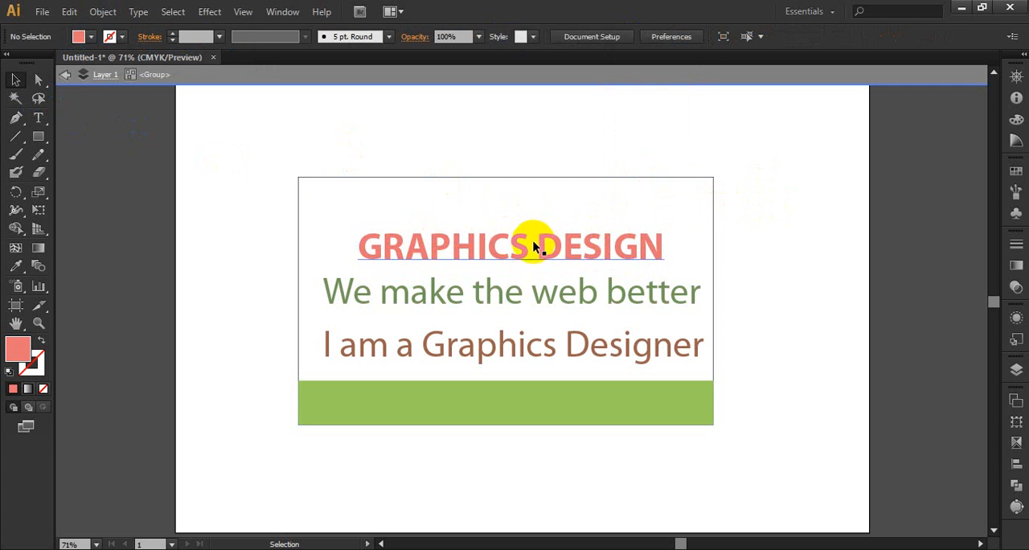
Expand the bold heading with Object and Fill enabled to convert it to shapes, and exit isolation mode.
click(492, 244)
click(113, 20)
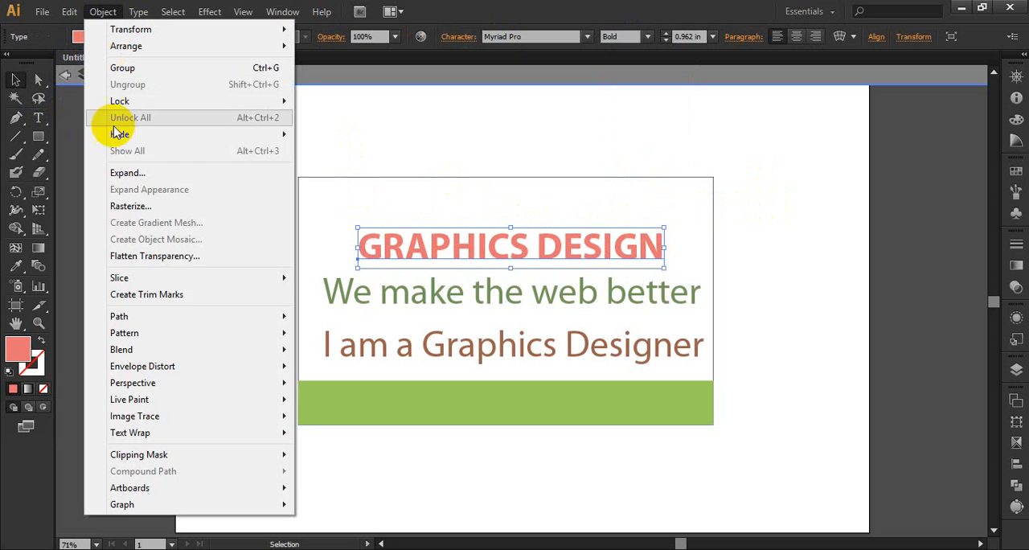
click(138, 168)
click(572, 406)
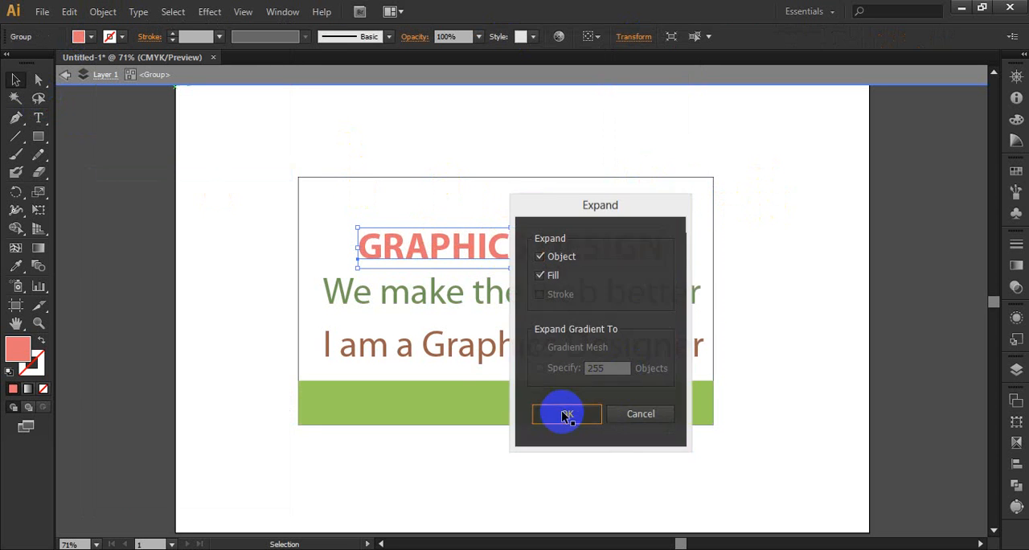
click(767, 248)
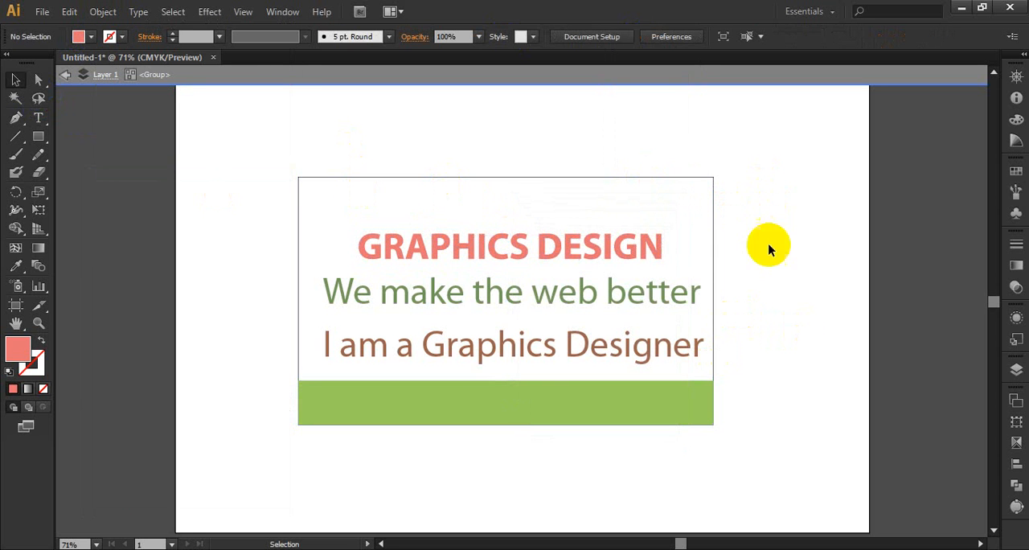
double_click(809, 226)
Add an "s" to "make" in the grouped green tagline so it reads "We makes the web better".
click(538, 300)
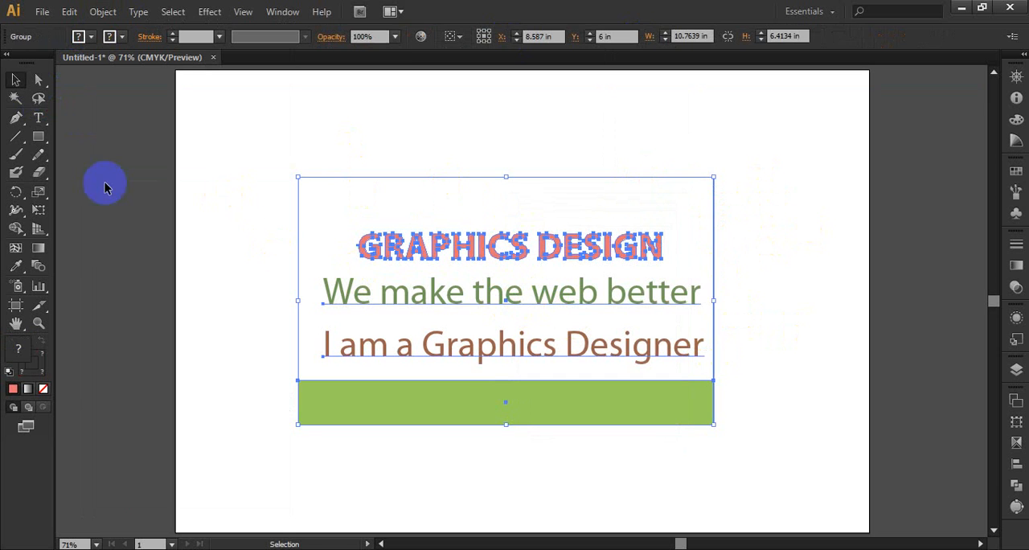
click(38, 118)
click(456, 297)
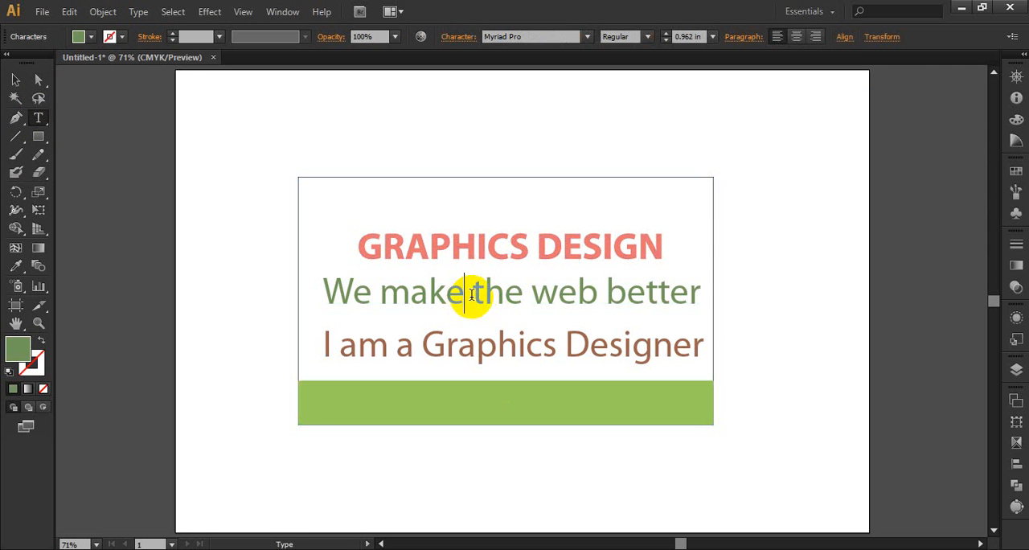
text(s)
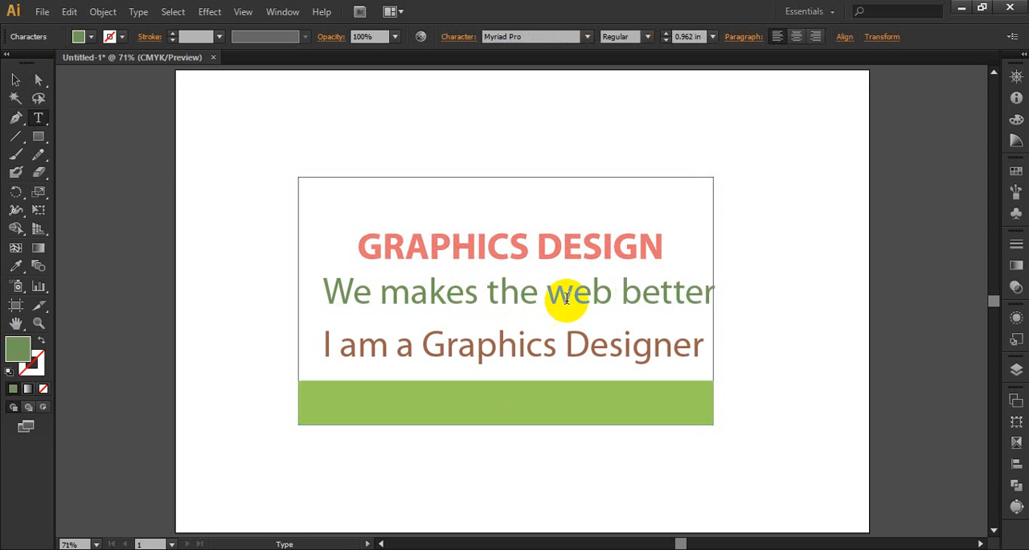
Select only the green tagline within the group and nudge it left until it fits inside the card frame.
click(36, 83)
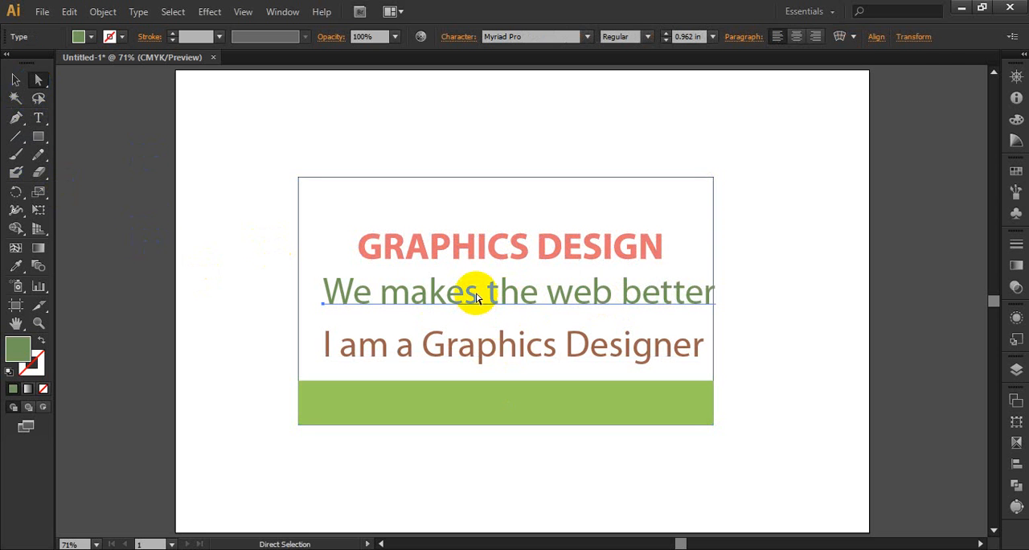
click(38, 117)
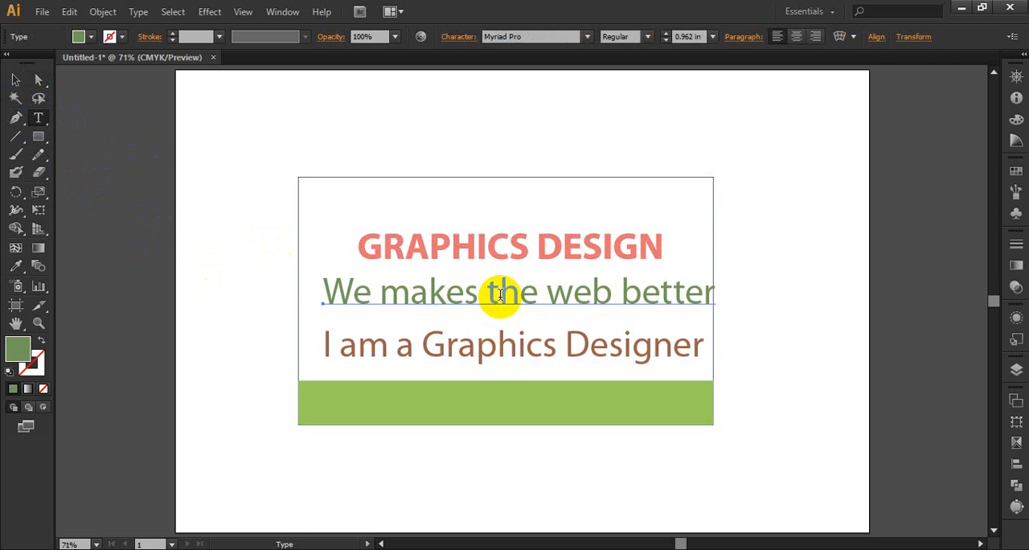
click(16, 80)
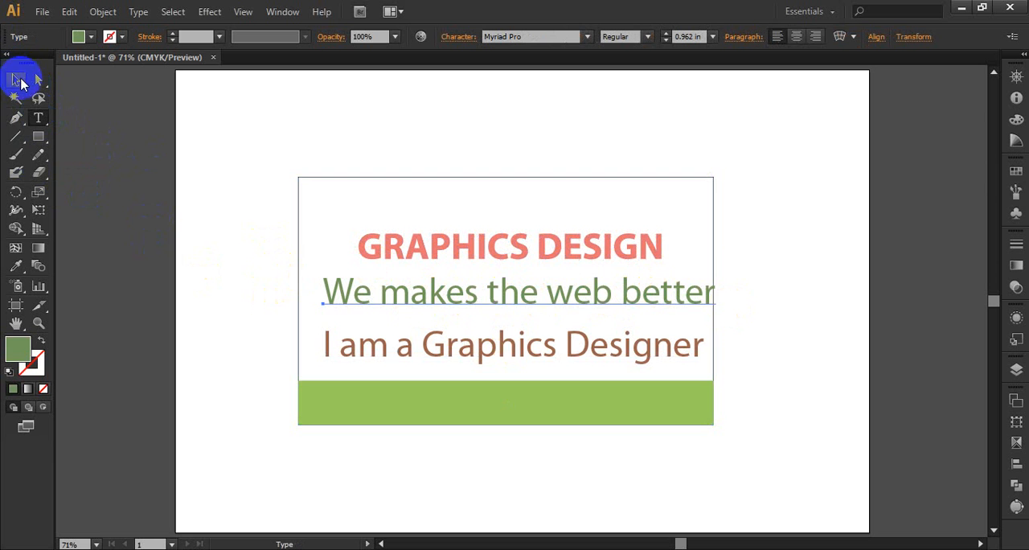
click(511, 304)
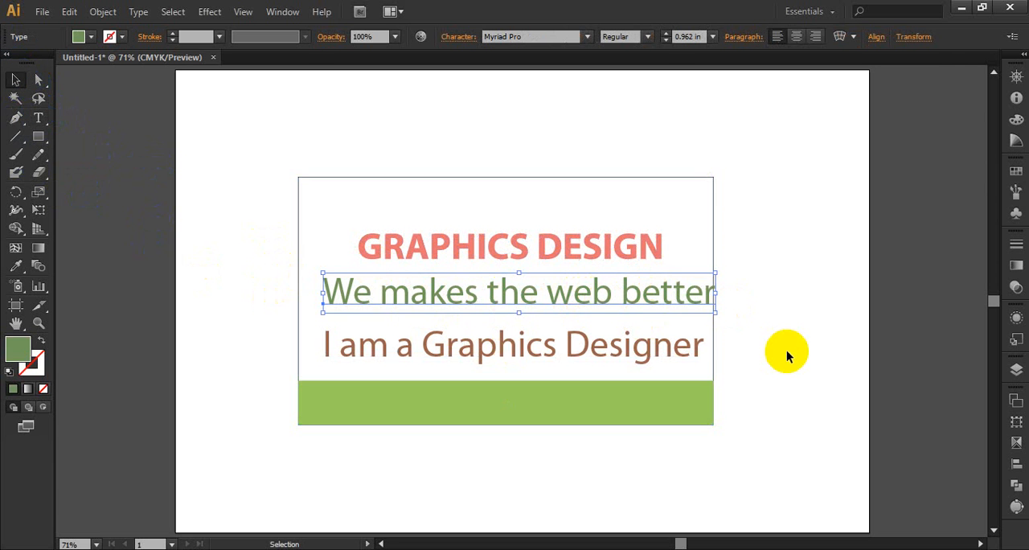
key(Left)
key(Left)
key(Left)
key(Left)
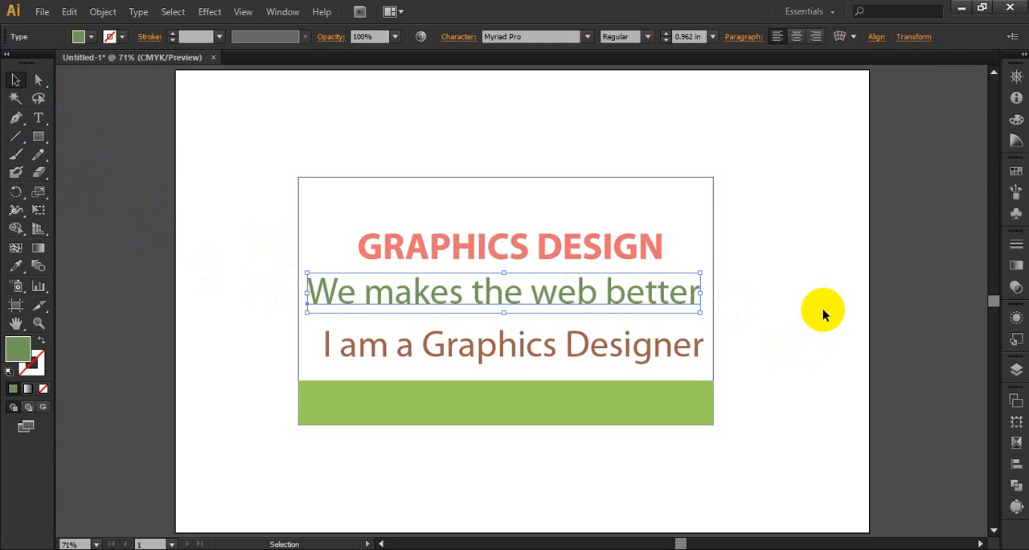
click(816, 310)
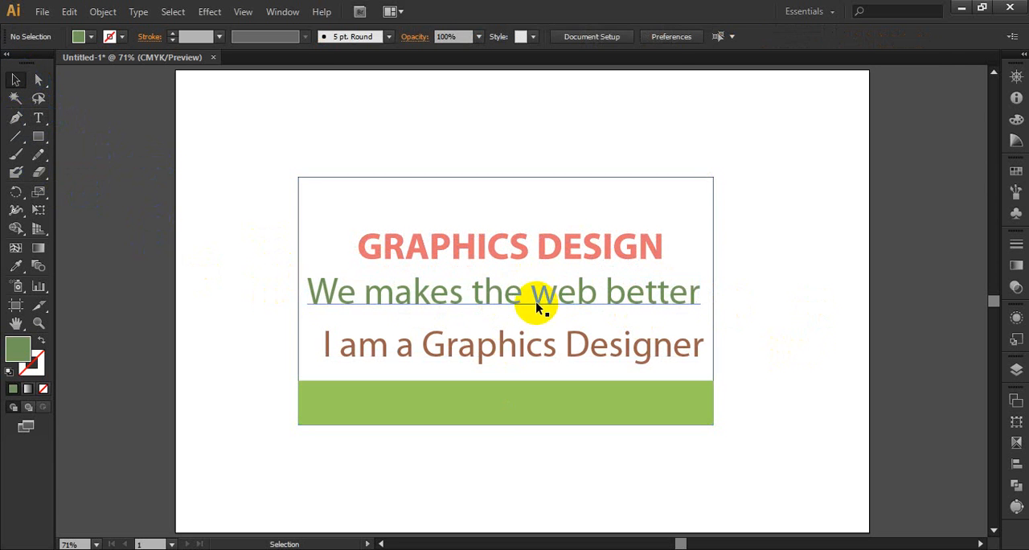
Try to edit the expanded "GRAPHICS DESIGN" heading as text with the Type tool.
click(491, 298)
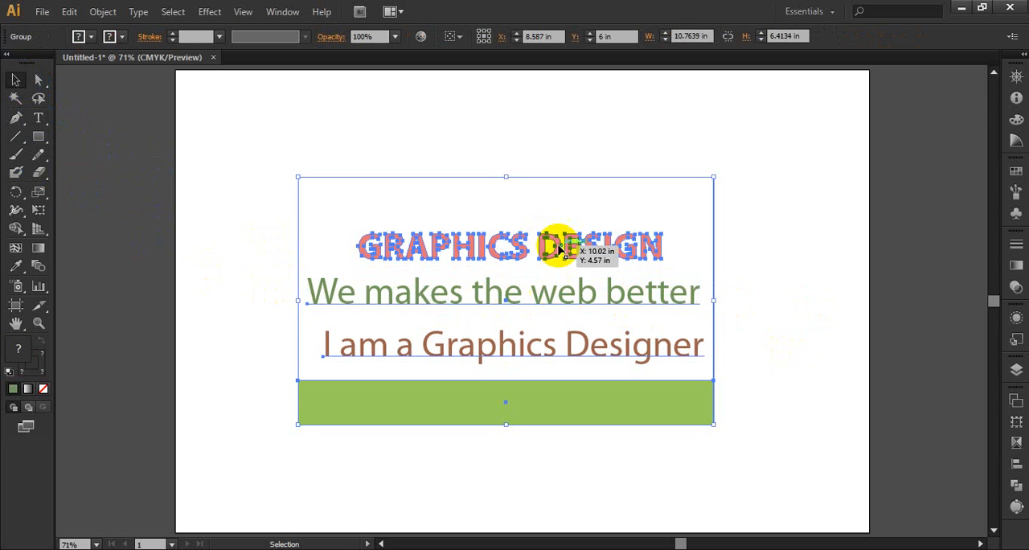
click(38, 118)
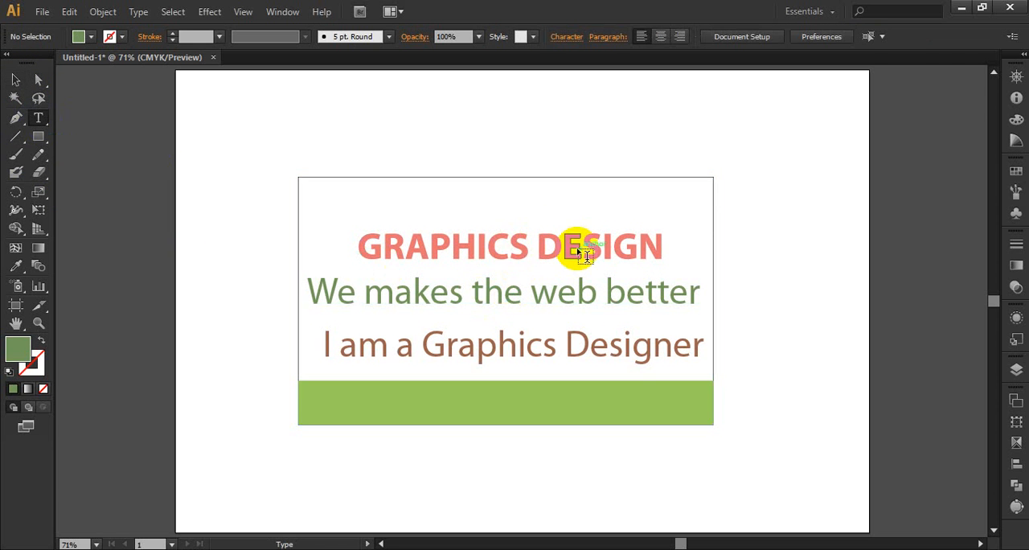
click(521, 243)
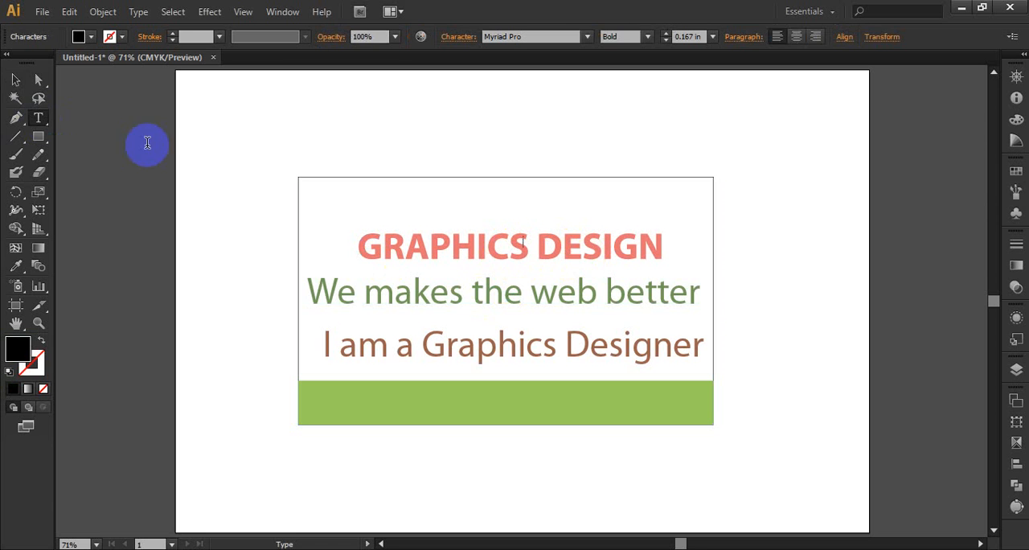
click(15, 79)
Isolate the card group and the nested heading group inside it, and select the letter "D" of "DESIGN".
click(410, 209)
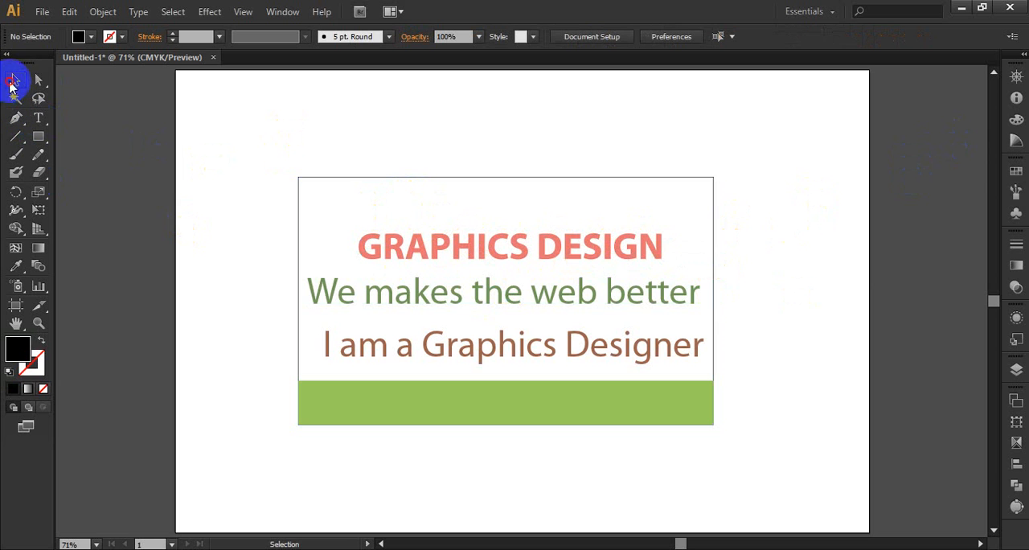
double_click(563, 250)
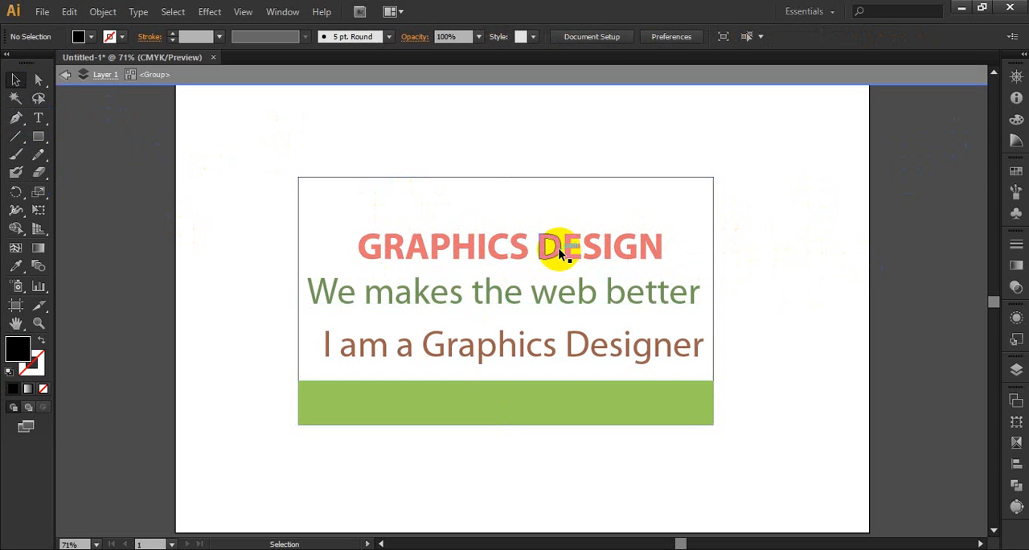
double_click(559, 252)
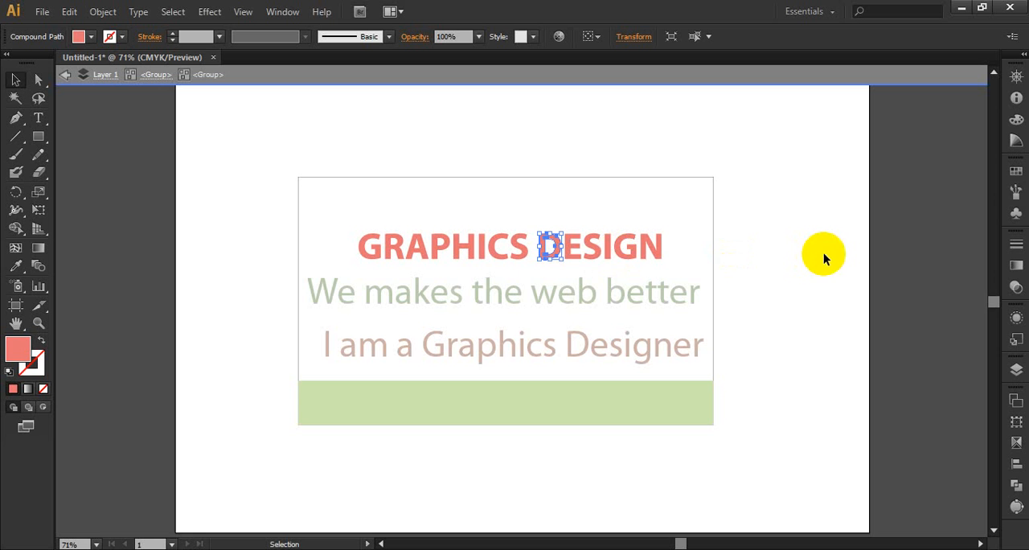
Recolour the "S" of "DESIGN" and the "P" of "GRAPHICS" with the dark green from the colour harmony.
click(599, 251)
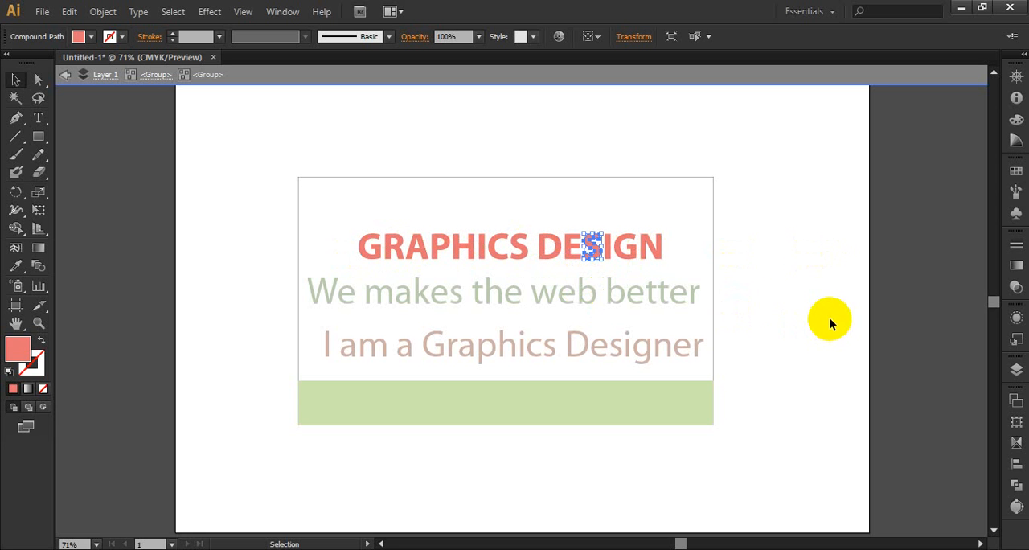
click(1015, 141)
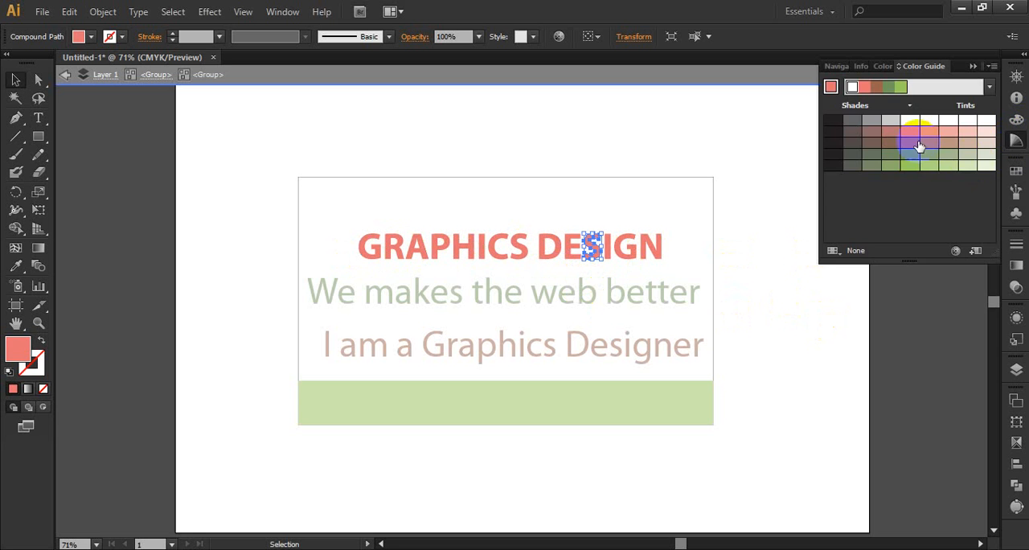
click(887, 93)
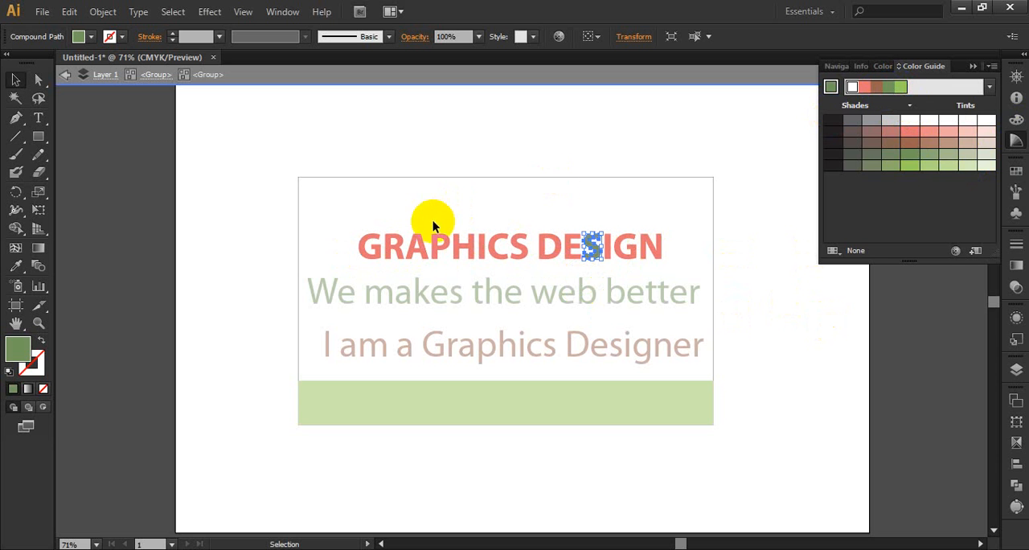
click(441, 245)
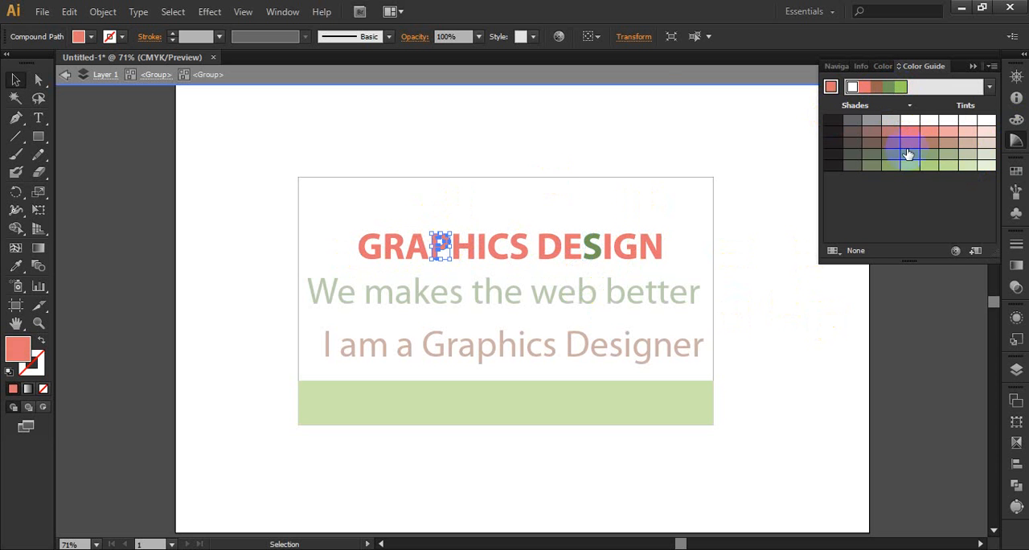
click(889, 89)
Recolour the "S" of "GRAPHICS" with the harmony's light green and leave isolation mode.
click(519, 246)
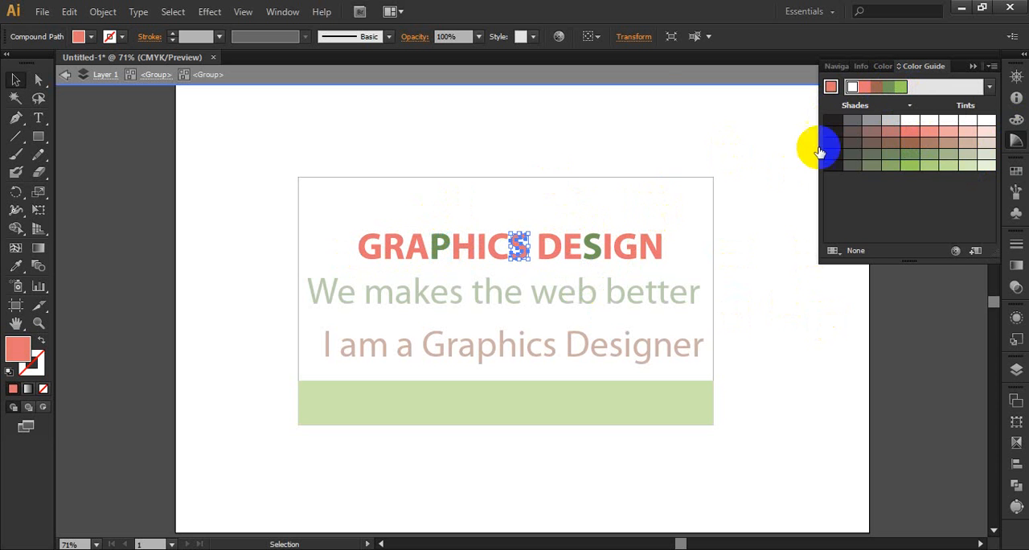
click(889, 89)
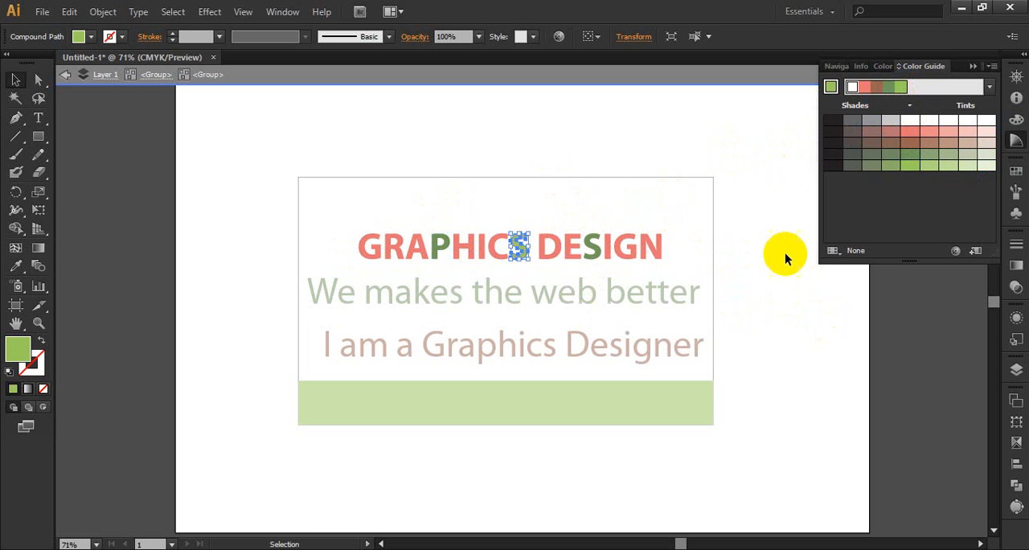
click(768, 275)
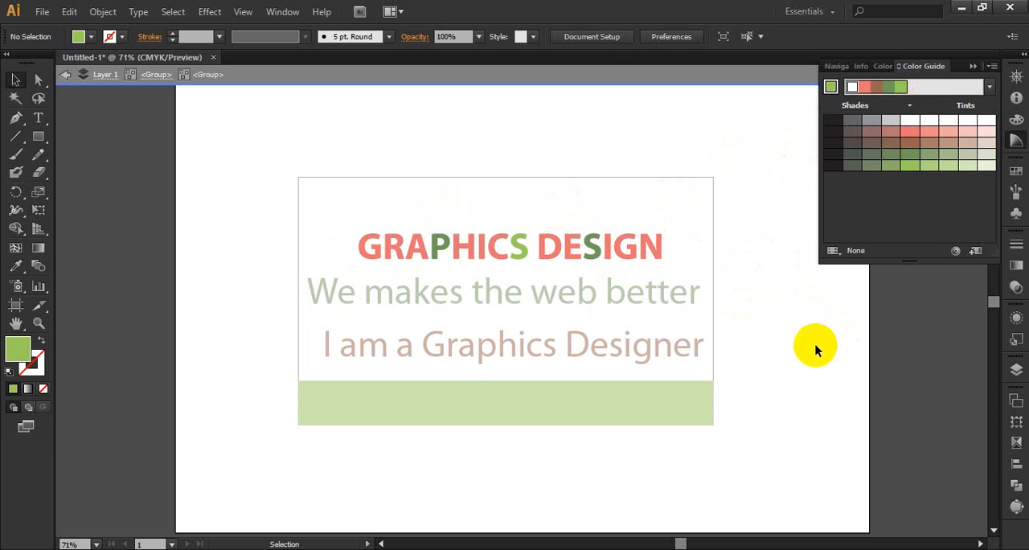
double_click(788, 301)
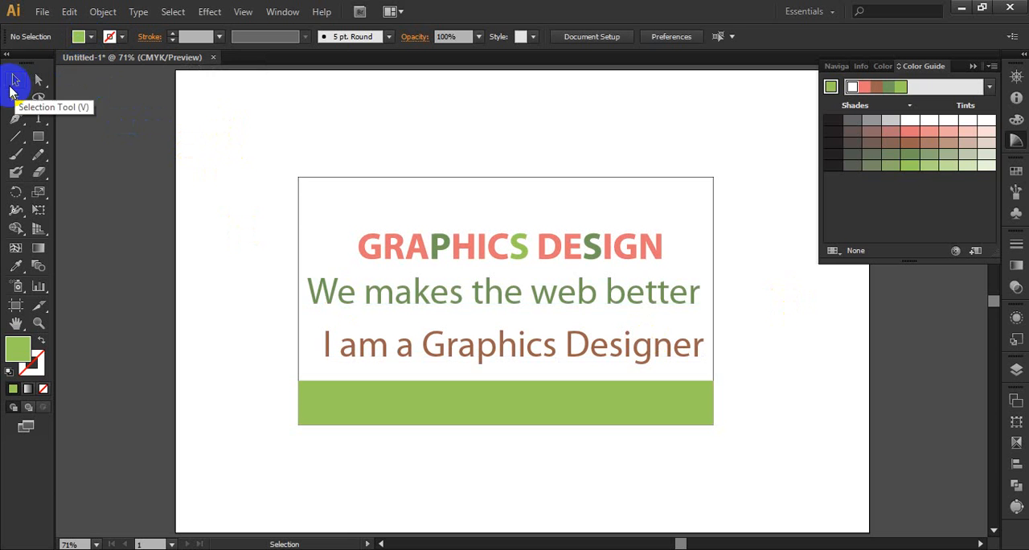
Select only the "R" of "GRAPHICS" with Direct Selection, fill it with the harmony's brown, and deselect it.
click(10, 89)
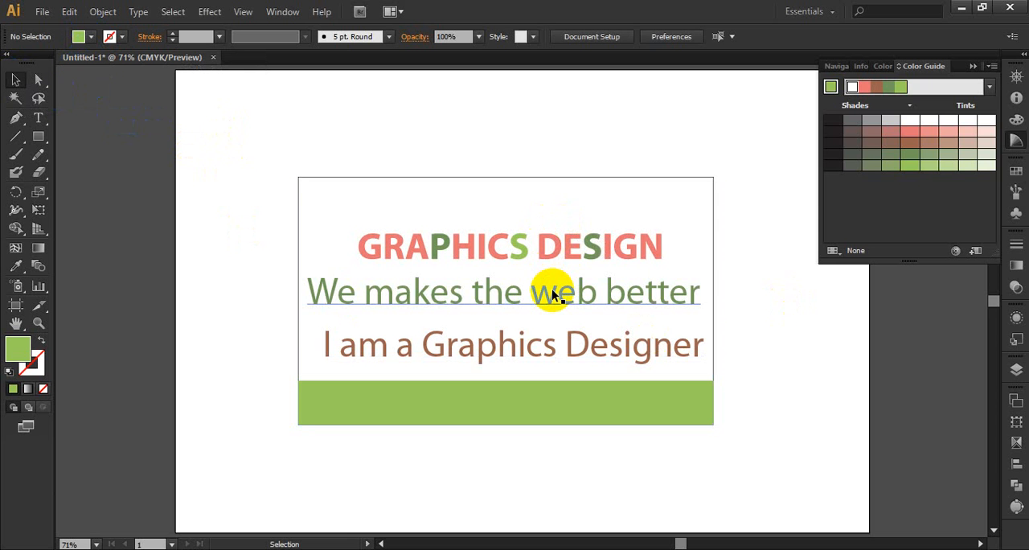
click(21, 84)
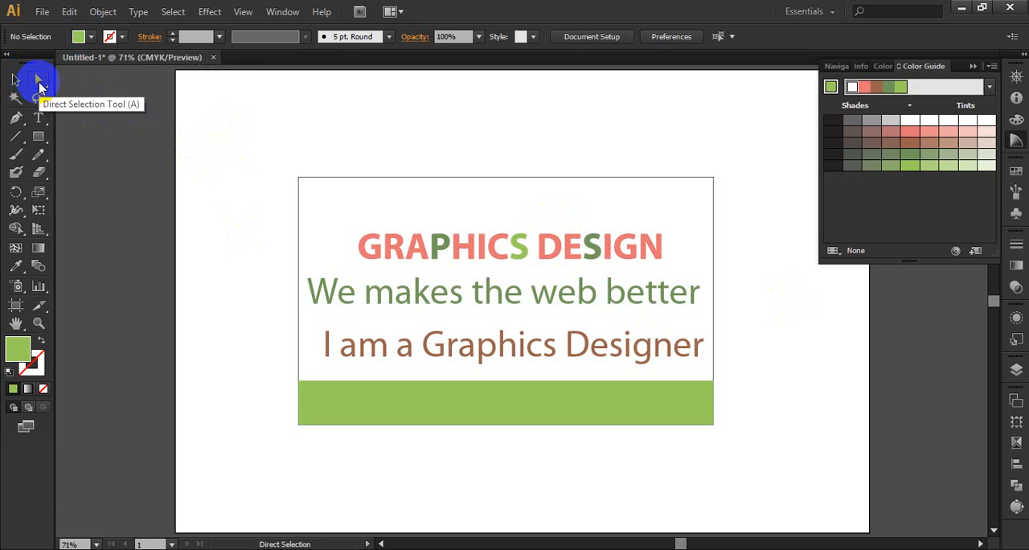
click(392, 244)
click(875, 90)
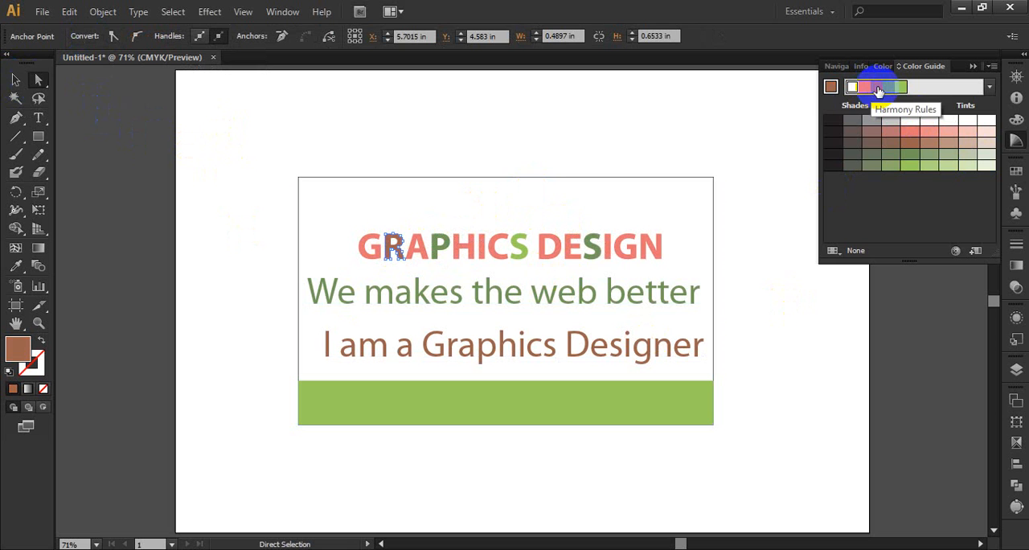
click(15, 79)
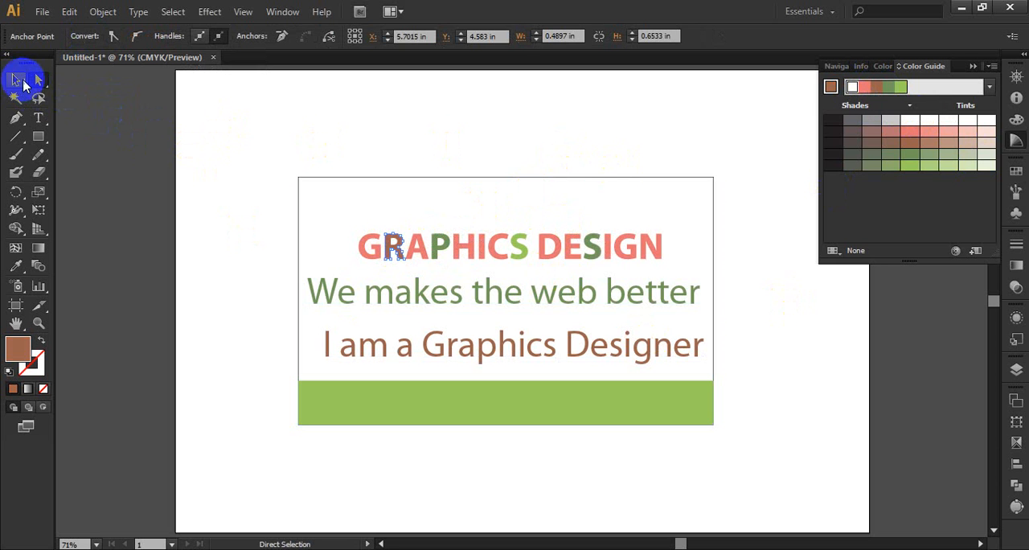
click(269, 121)
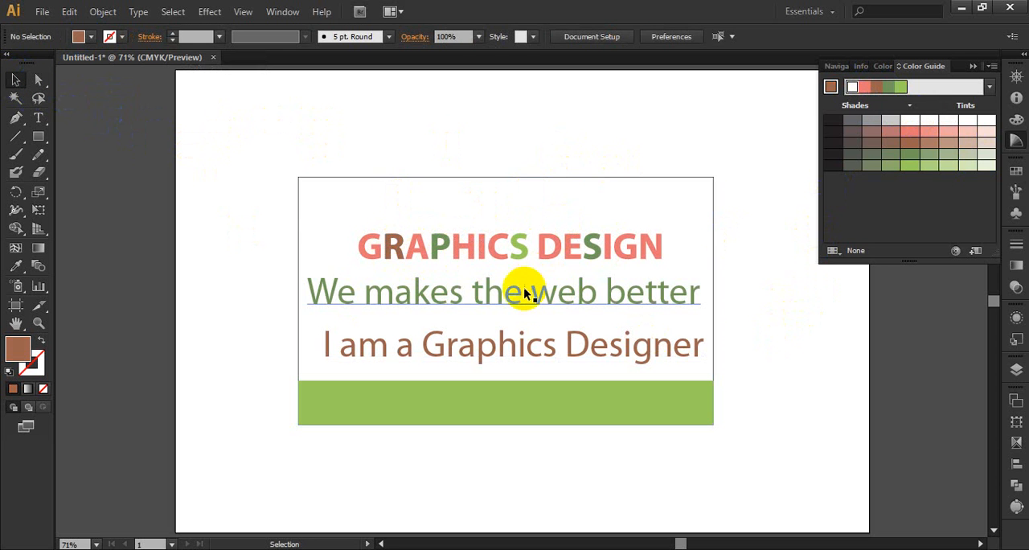
Select the whole card group with the Selection tool, deselect it with Direct Selection active, and collapse the Color Guide.
click(500, 297)
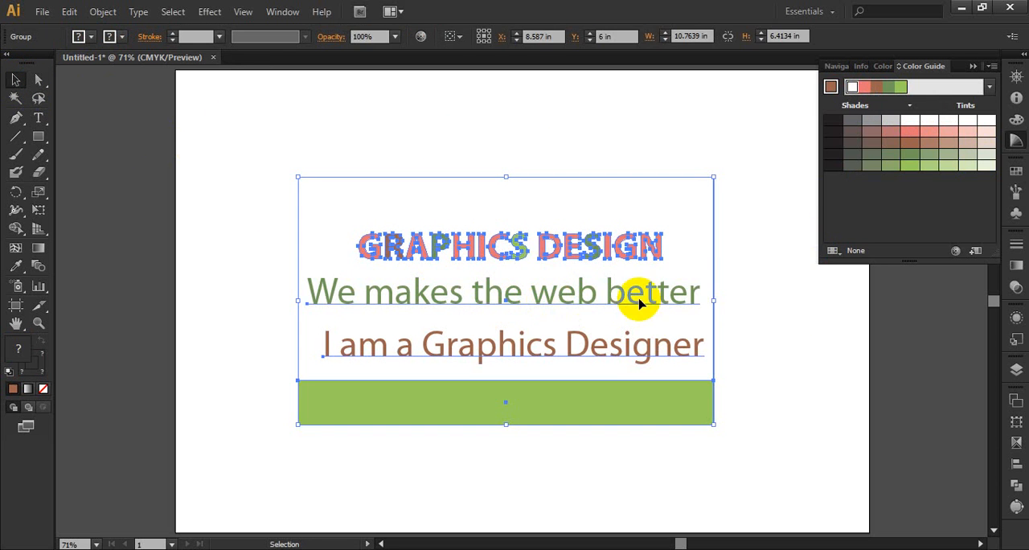
click(39, 80)
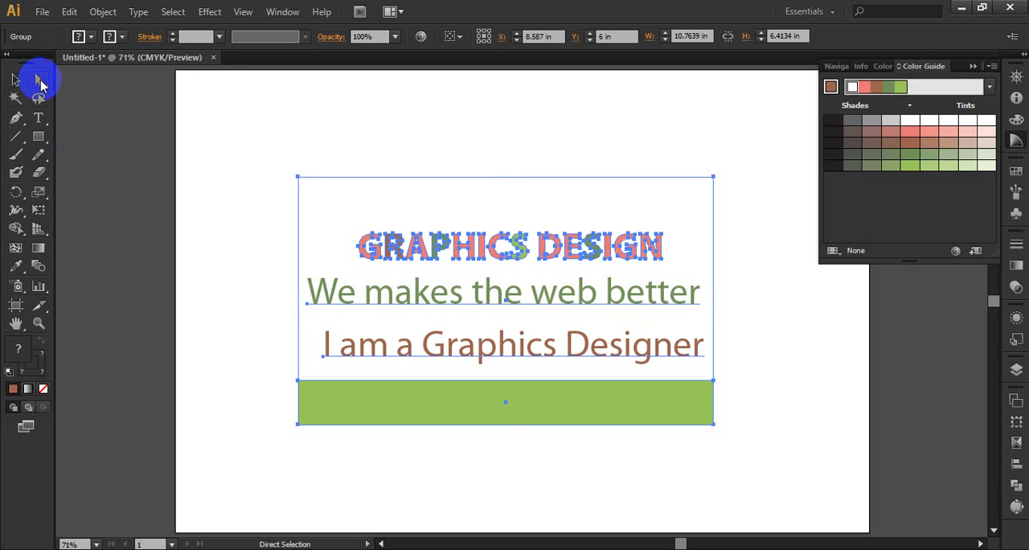
click(763, 260)
click(973, 68)
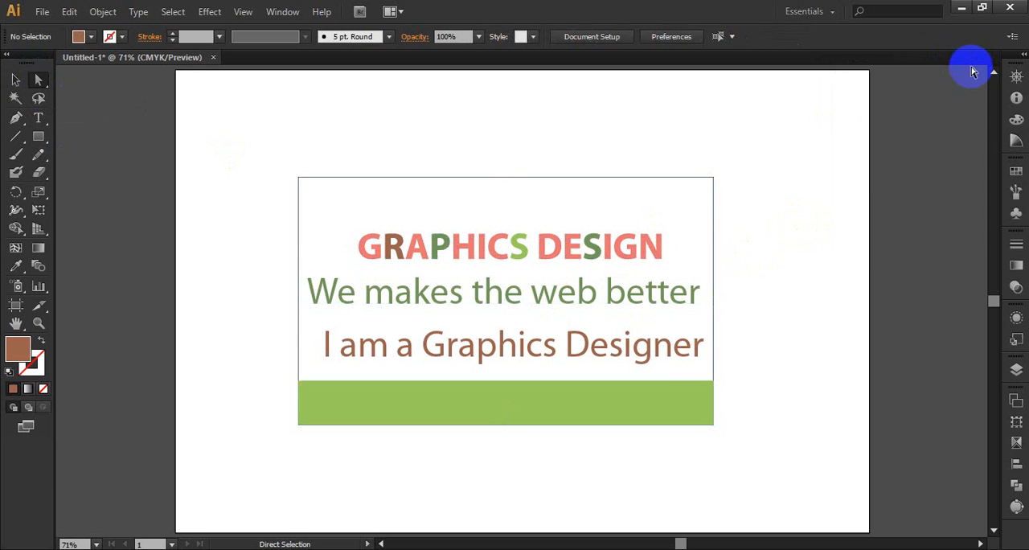
Select the letter "P" with the Group Selection tool and extend the selection to the whole card group.
drag(42, 85, 89, 100)
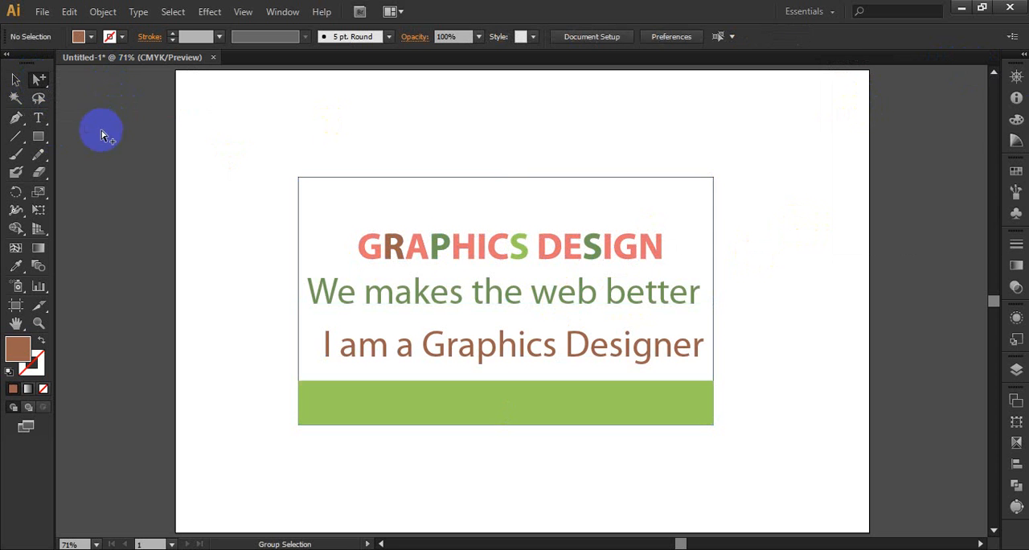
click(445, 249)
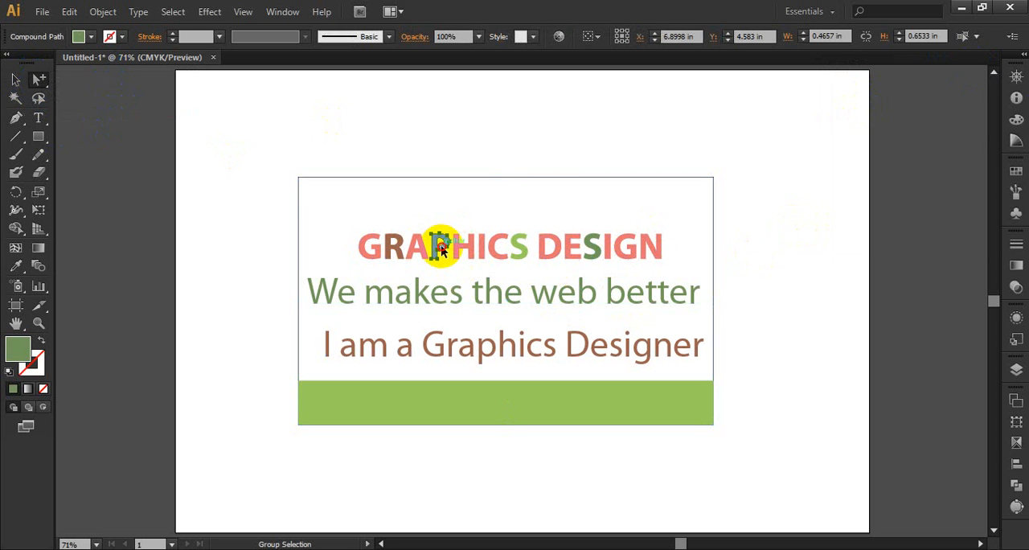
double_click(442, 249)
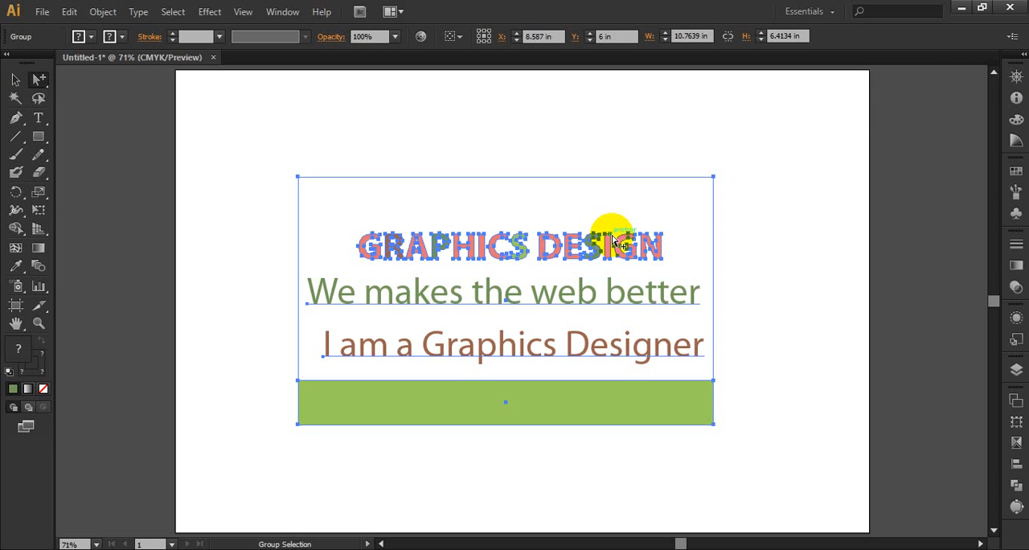
click(881, 549)
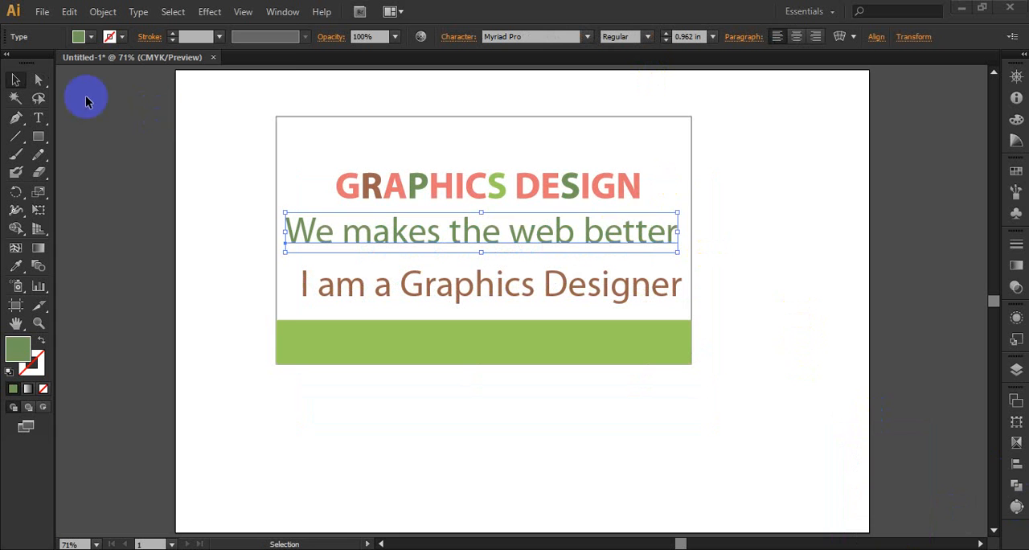
Expand the green tagline "We makes the web better" into outlines and deselect it.
click(103, 11)
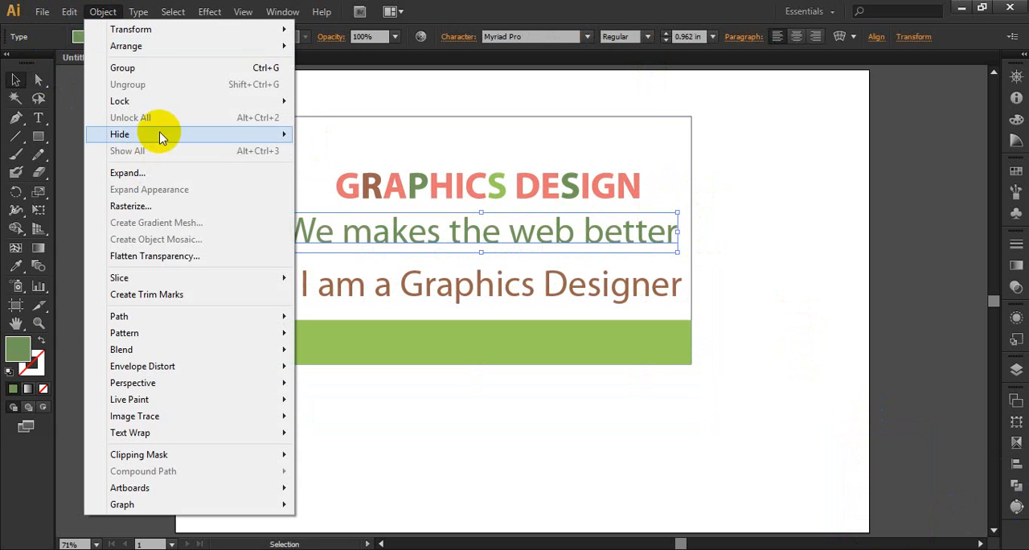
click(172, 172)
click(569, 413)
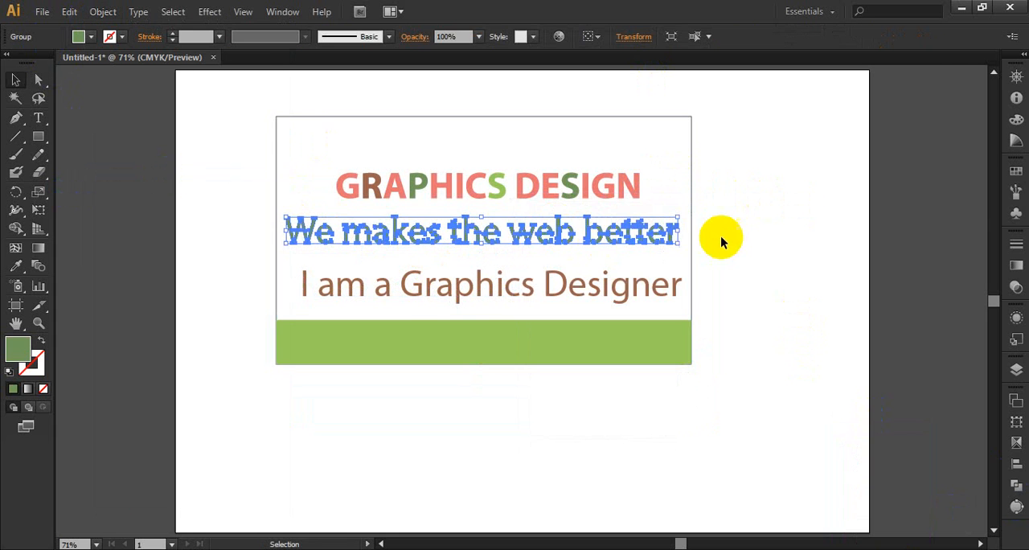
click(747, 235)
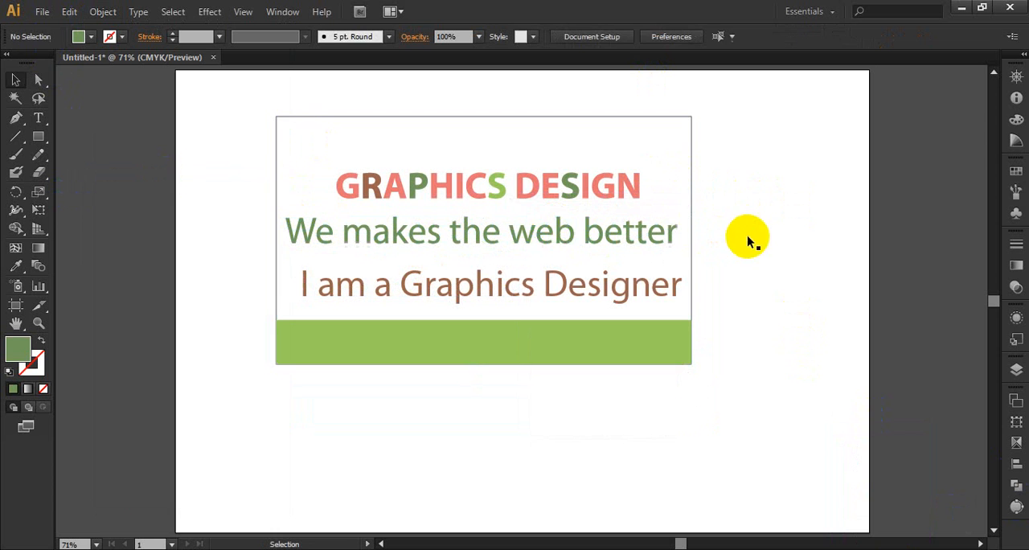
Check the expanded green tagline with the Type tool and the Selection tool, selecting and deselecting the card group.
click(38, 121)
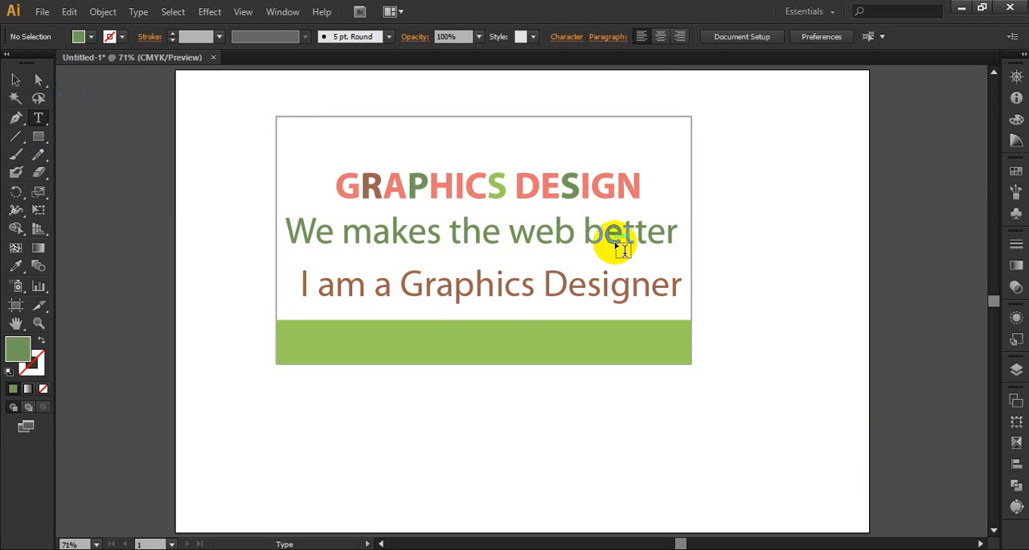
click(15, 81)
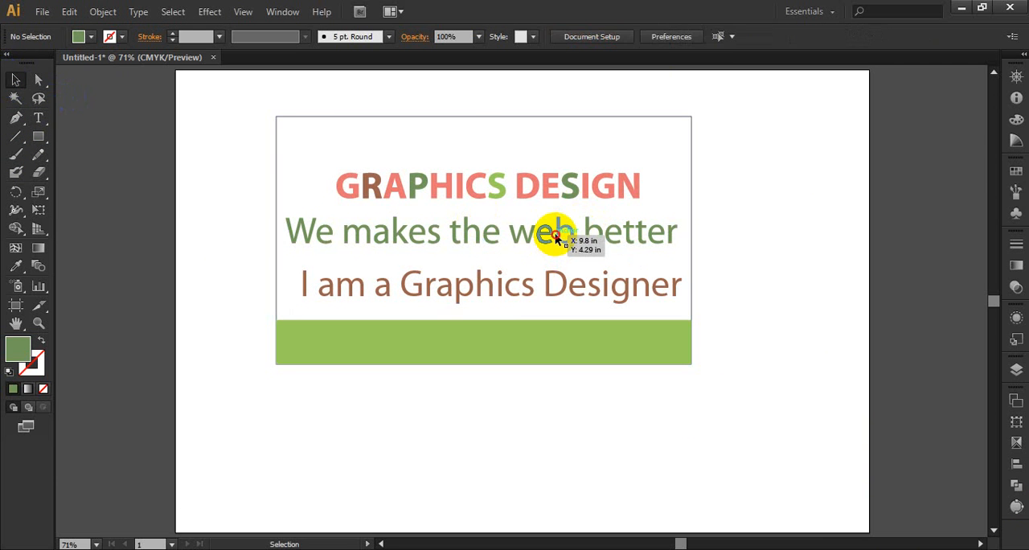
click(555, 233)
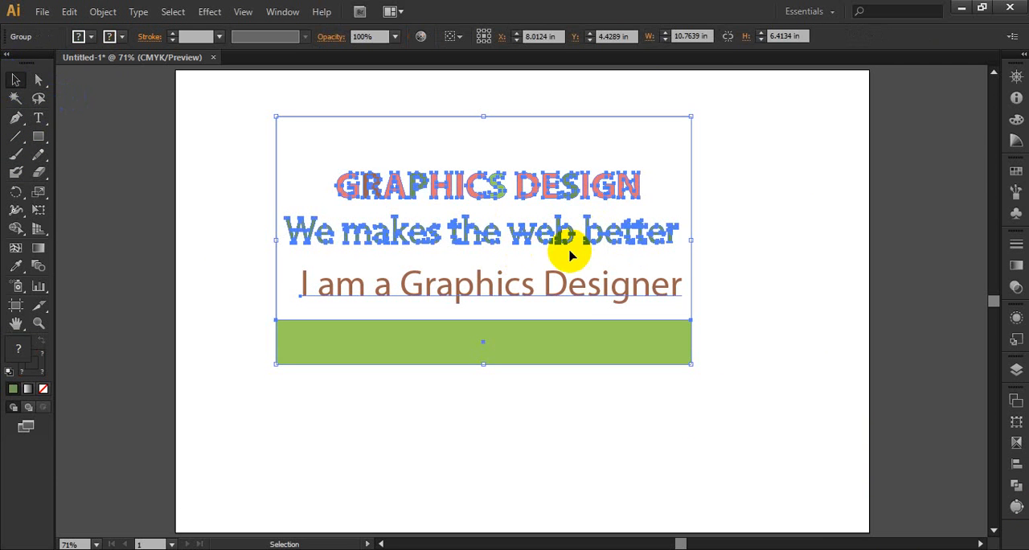
click(761, 335)
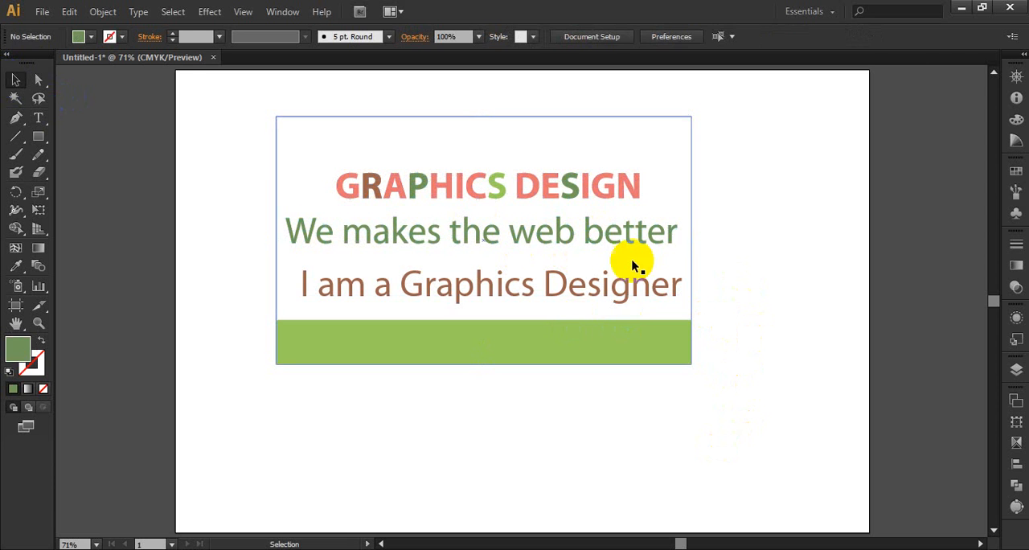
click(597, 237)
click(767, 276)
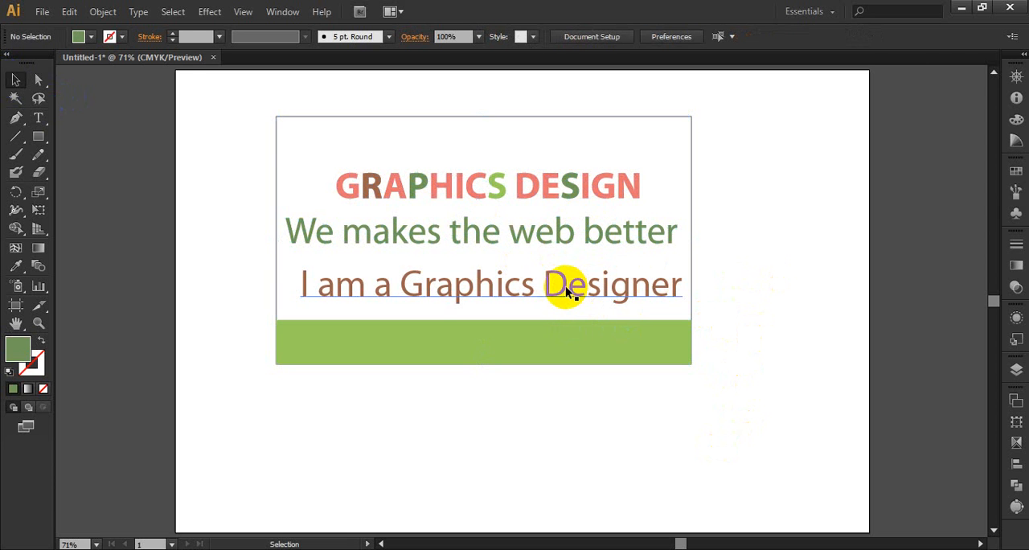
Isolate the card group, select the brown tagline, look up the Expand command for it, and leave isolation mode.
double_click(563, 286)
click(562, 286)
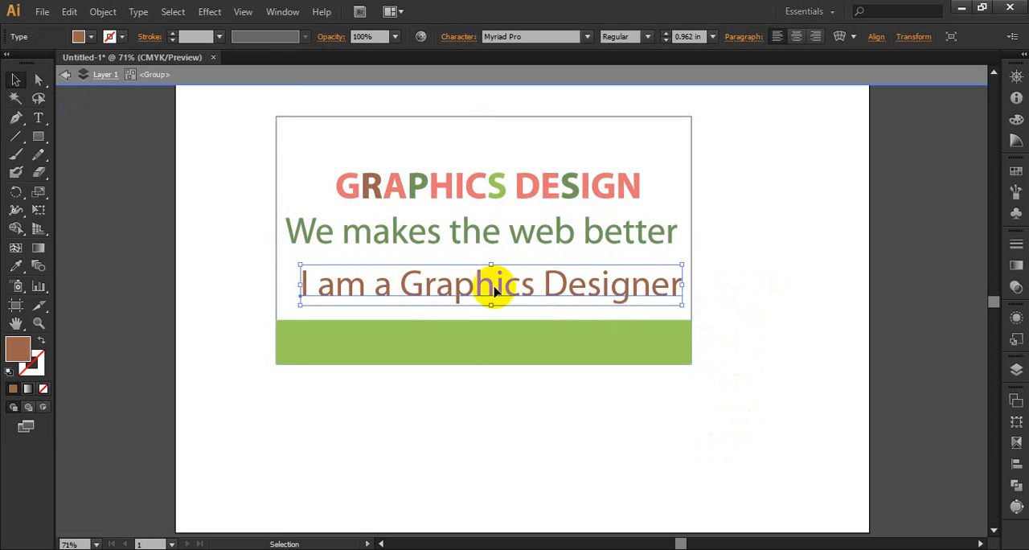
click(102, 11)
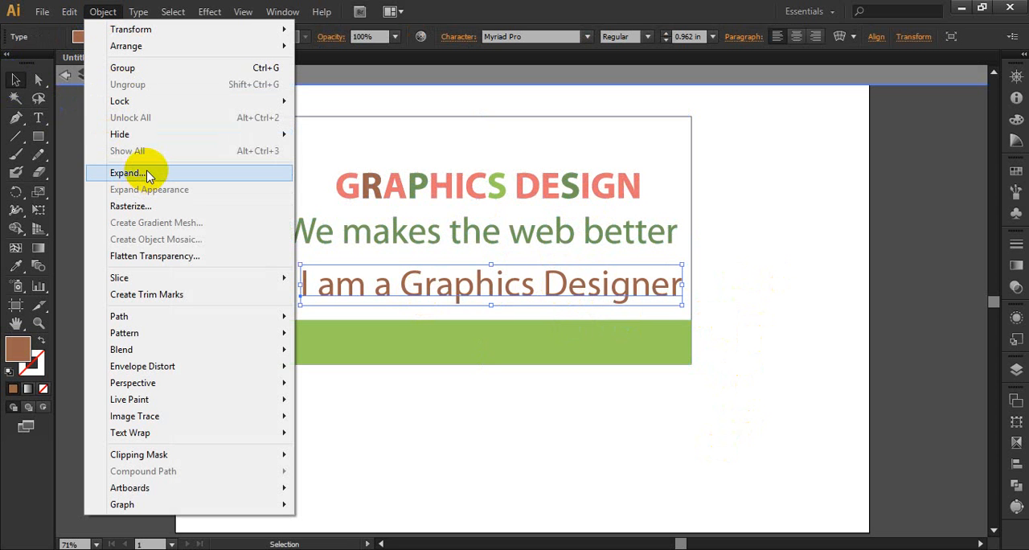
click(790, 236)
double_click(791, 235)
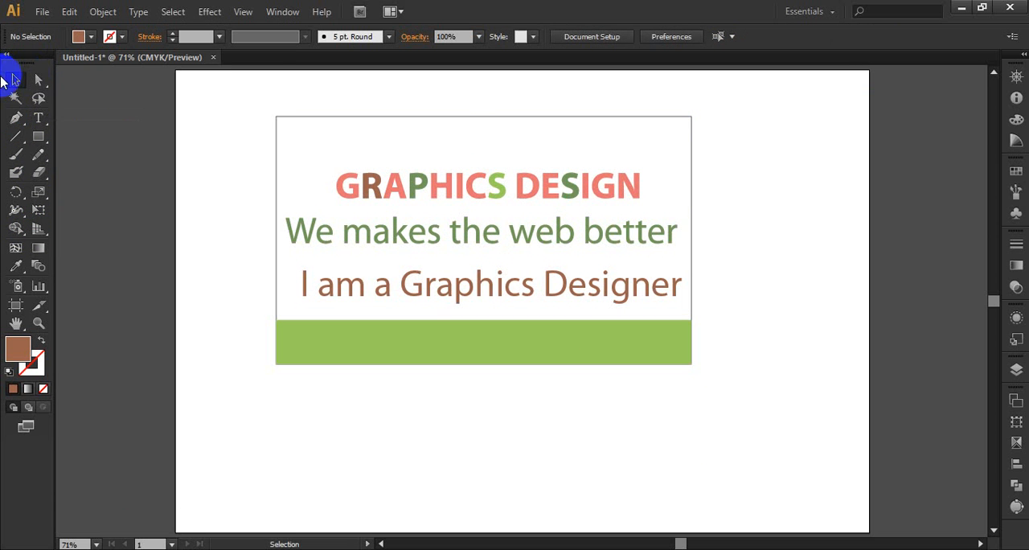
Draw a straight horizontal segment below the card with the Pen tool and undo it.
click(16, 121)
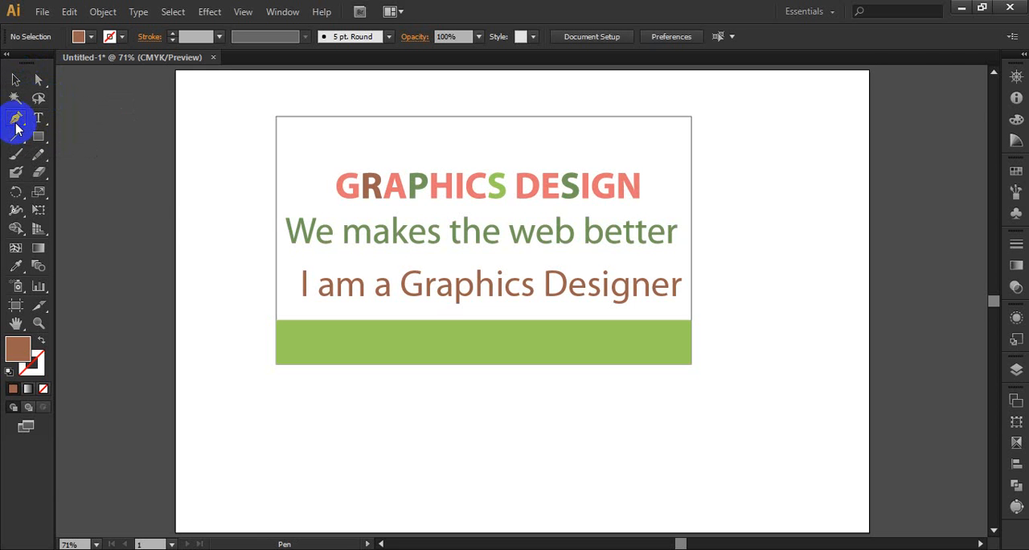
scroll(477, 266, down, 3)
scroll(354, 349, up, 2)
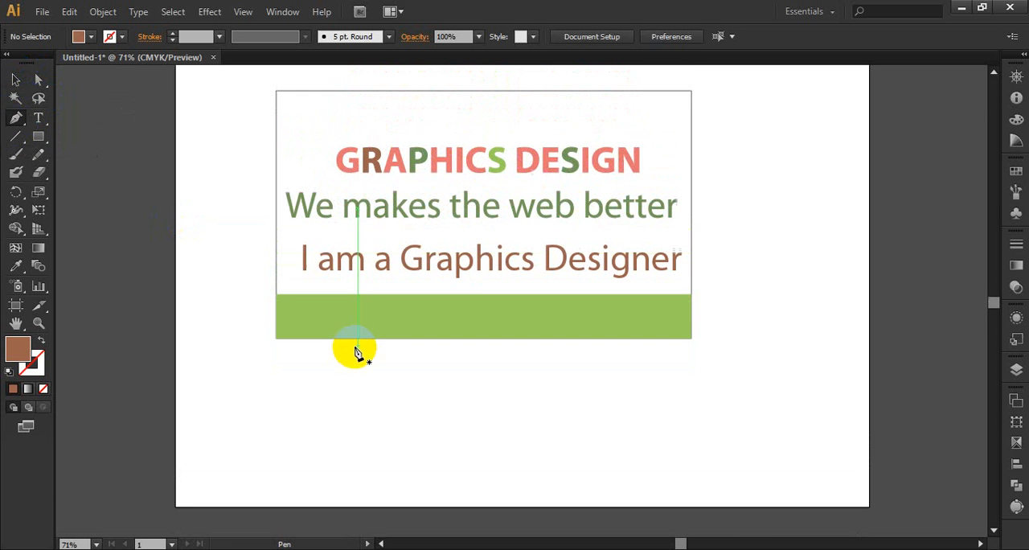
click(261, 419)
click(516, 419)
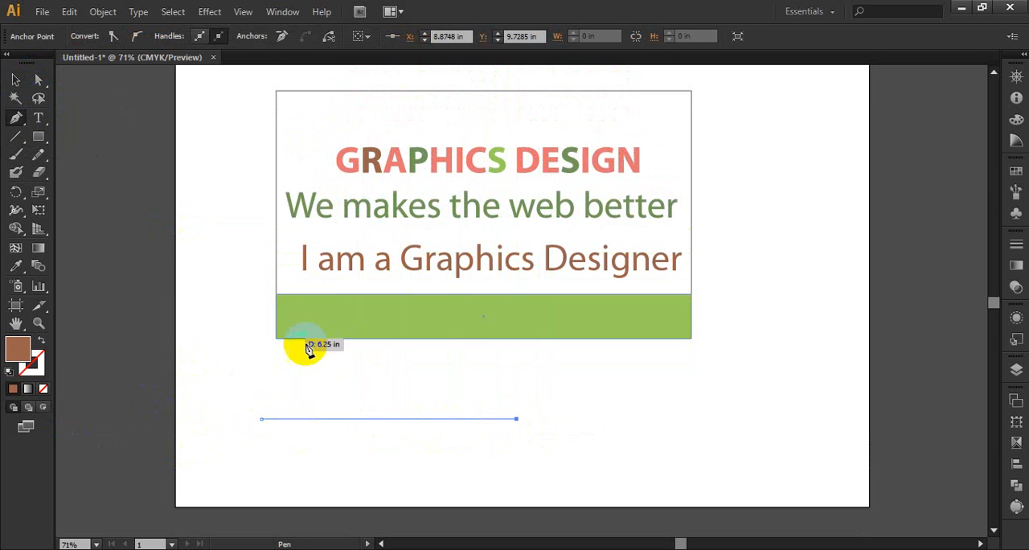
key(ctrl+z)
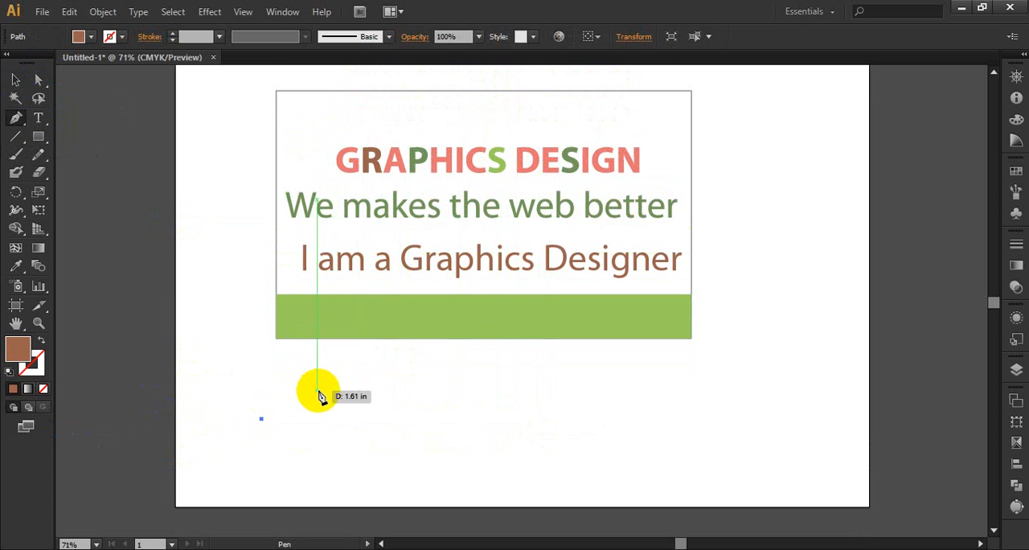
Draw a slanted straight segment across the card with the Pen tool, undo it and deselect the remaining anchor point.
click(263, 419)
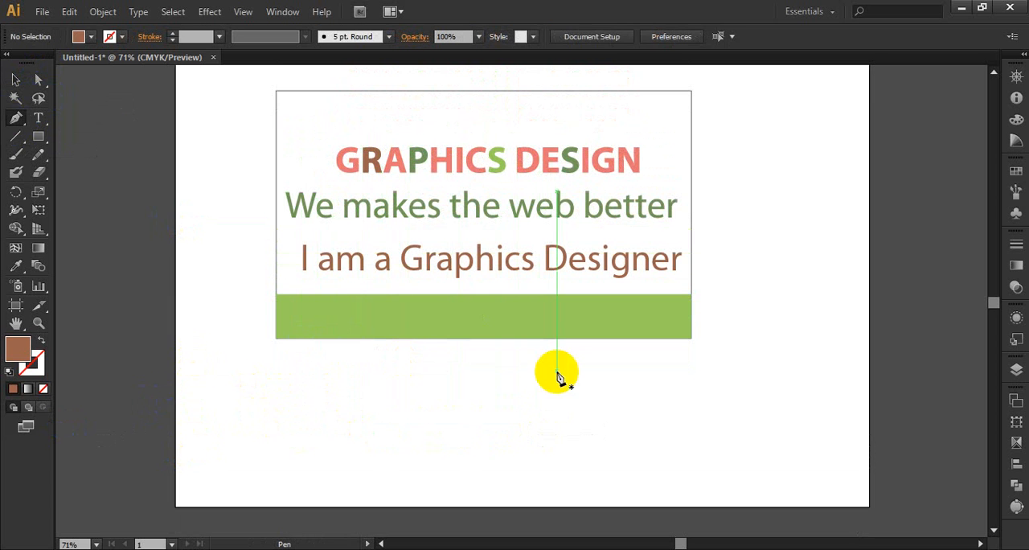
click(802, 143)
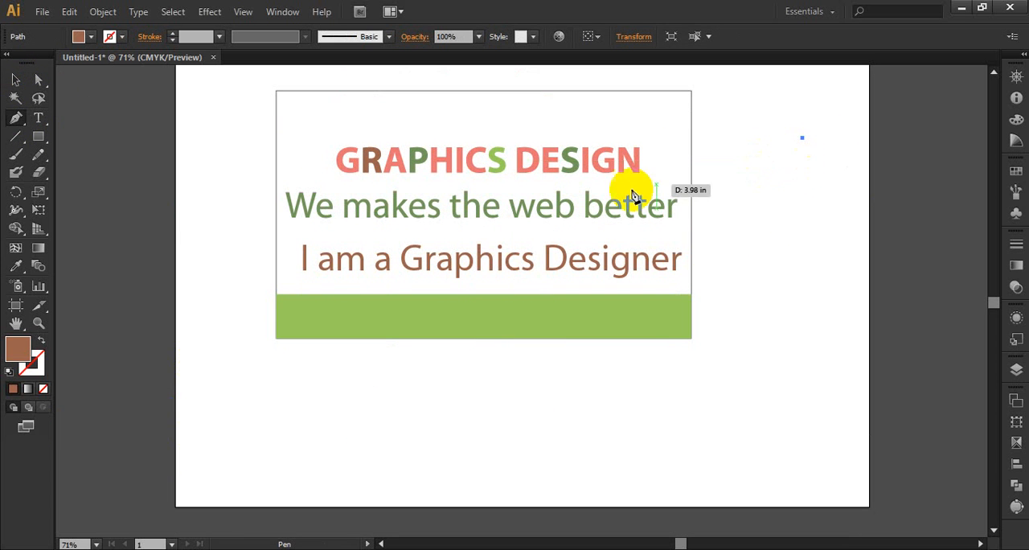
click(231, 211)
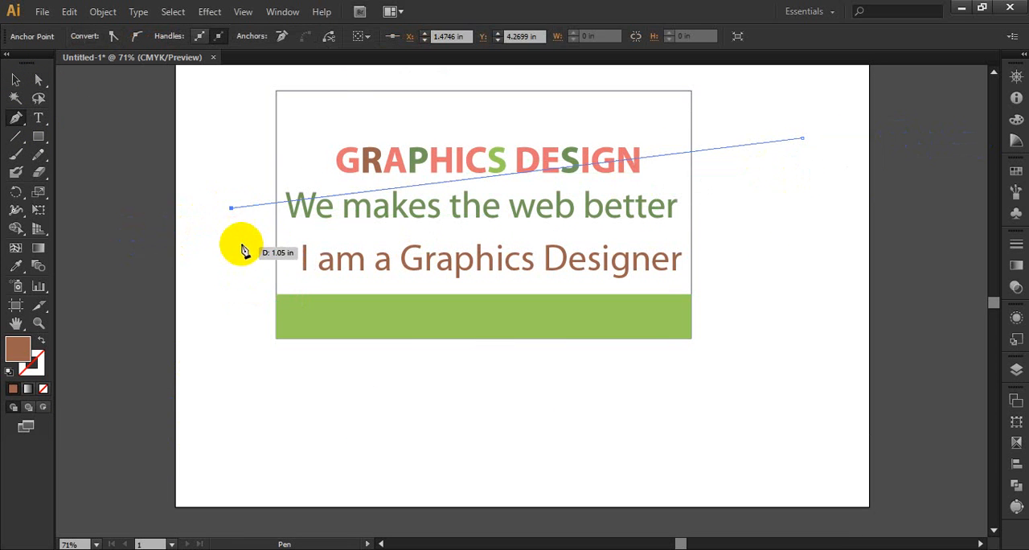
key(ctrl+z)
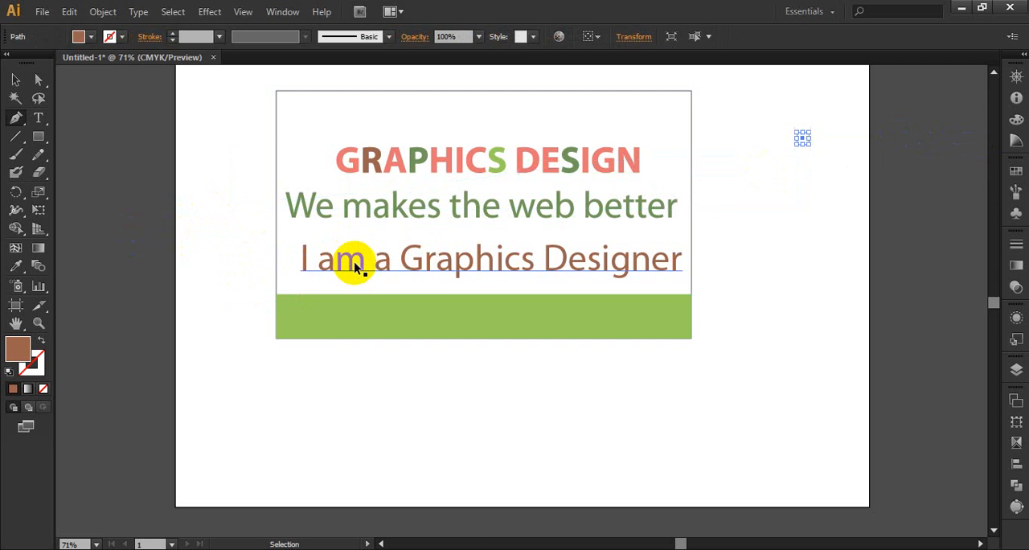
click(801, 139)
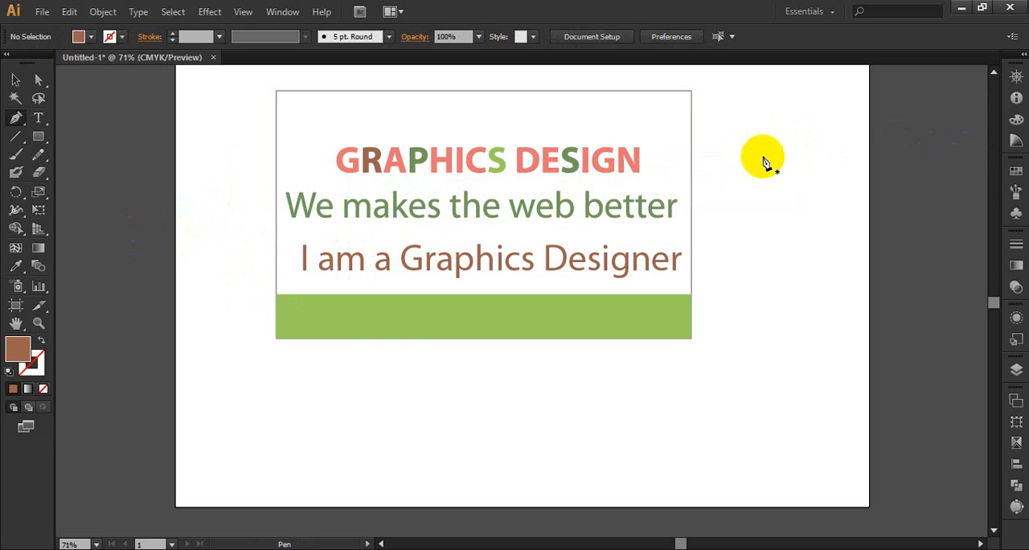
Place a smooth Pen anchor point beside the card's green band and pull its direction handles out diagonally.
click(246, 355)
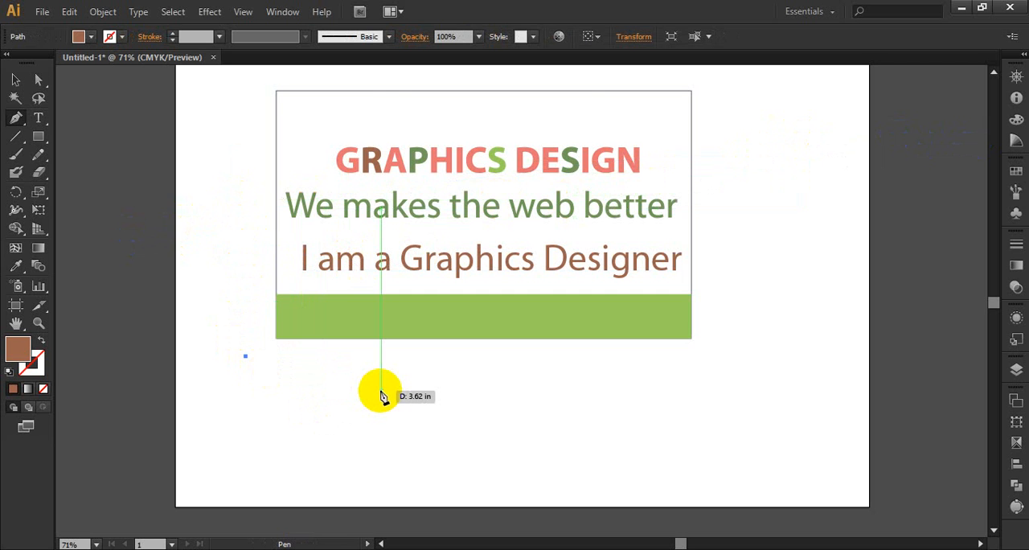
click(246, 357)
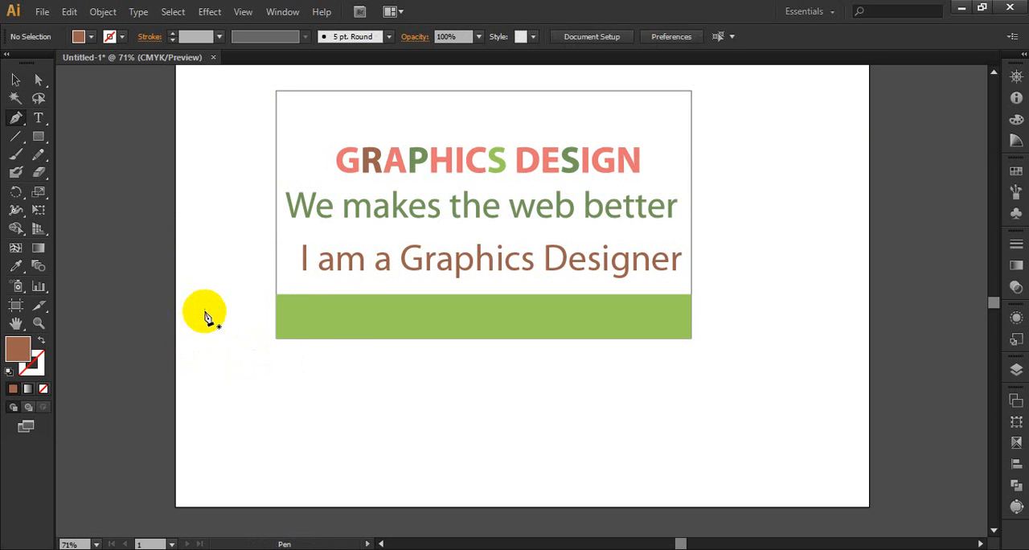
drag(217, 314, 263, 360)
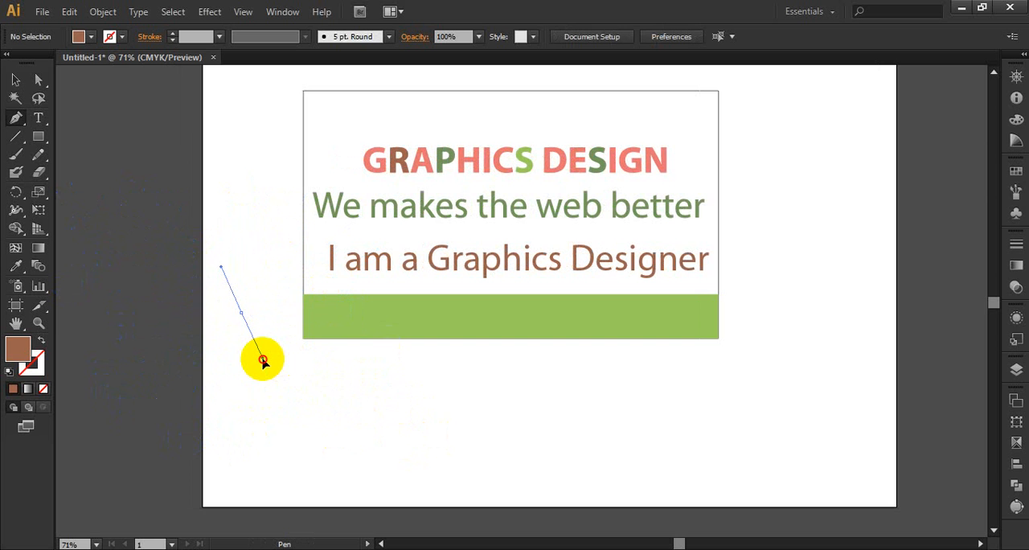
drag(262, 361, 390, 418)
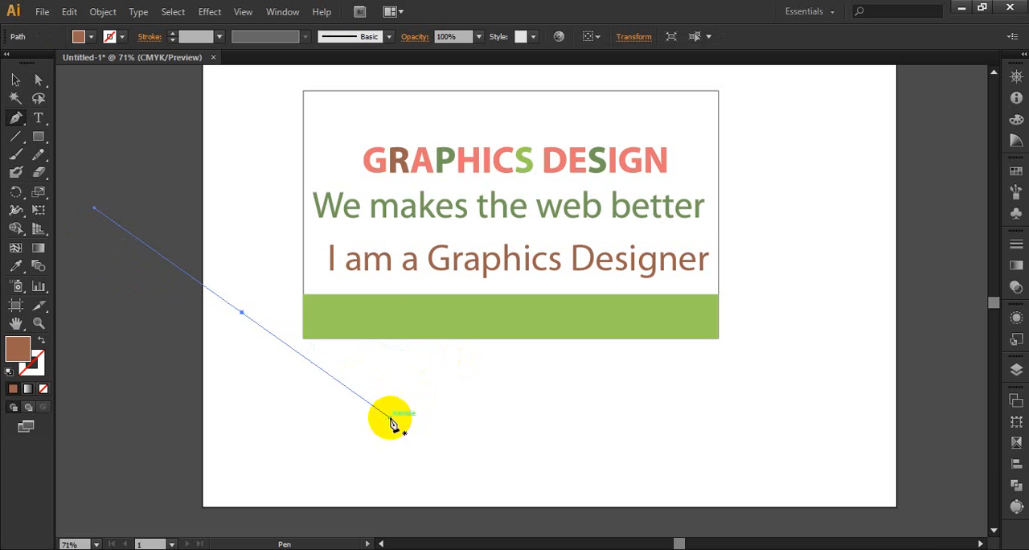
click(881, 549)
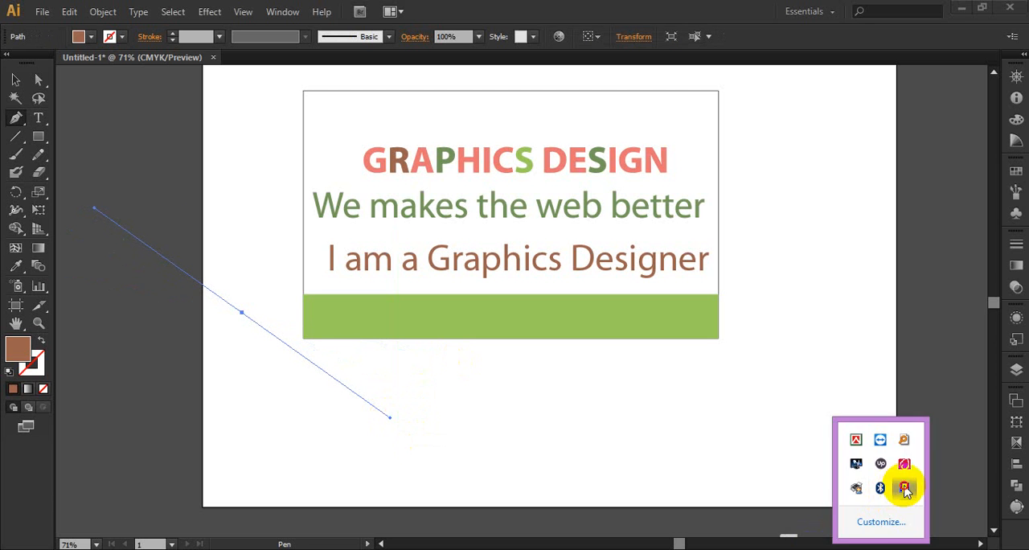
click(905, 488)
Deselect the smooth anchor point and place a new Pen anchor point below the card.
click(14, 80)
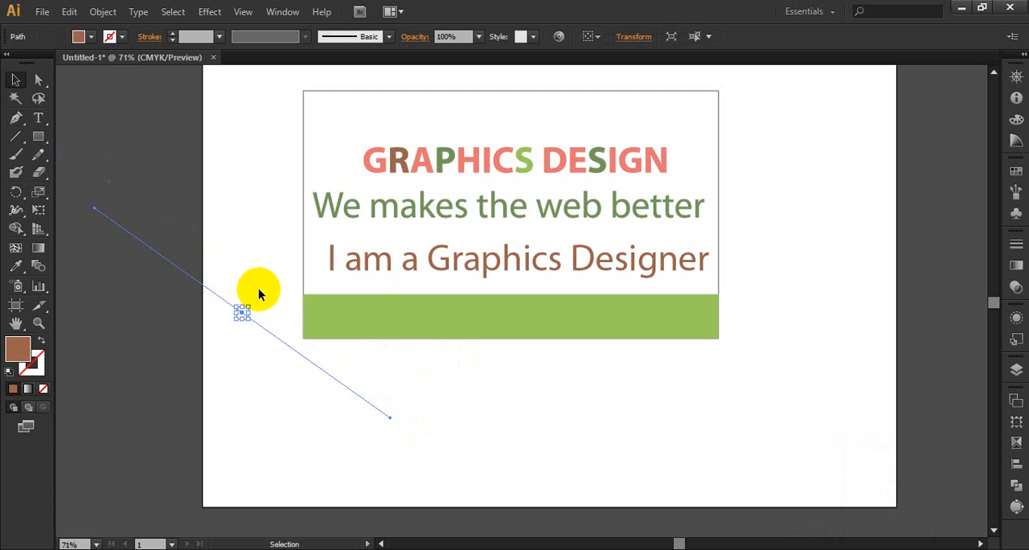
click(258, 290)
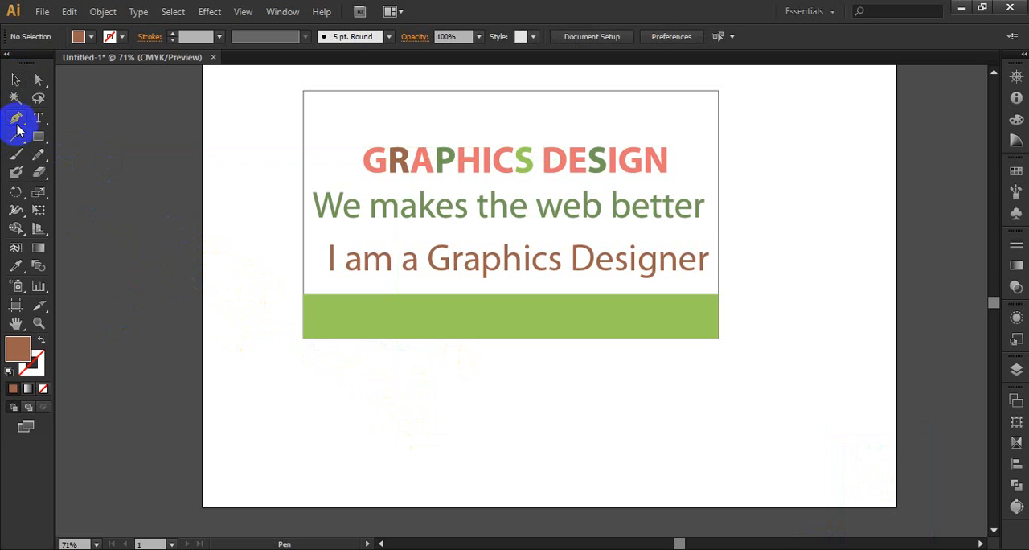
click(274, 411)
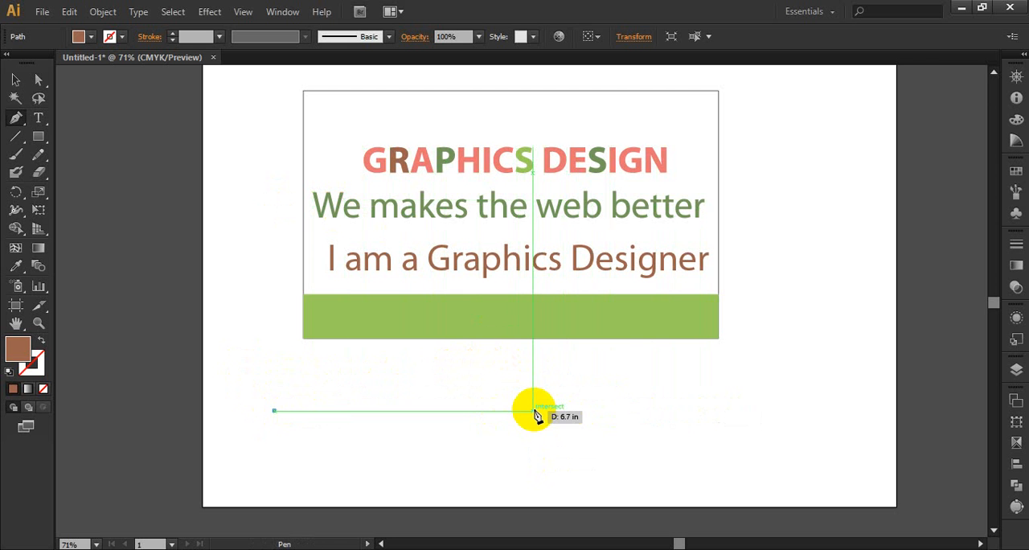
Turn Smart Guides off and back on.
click(241, 13)
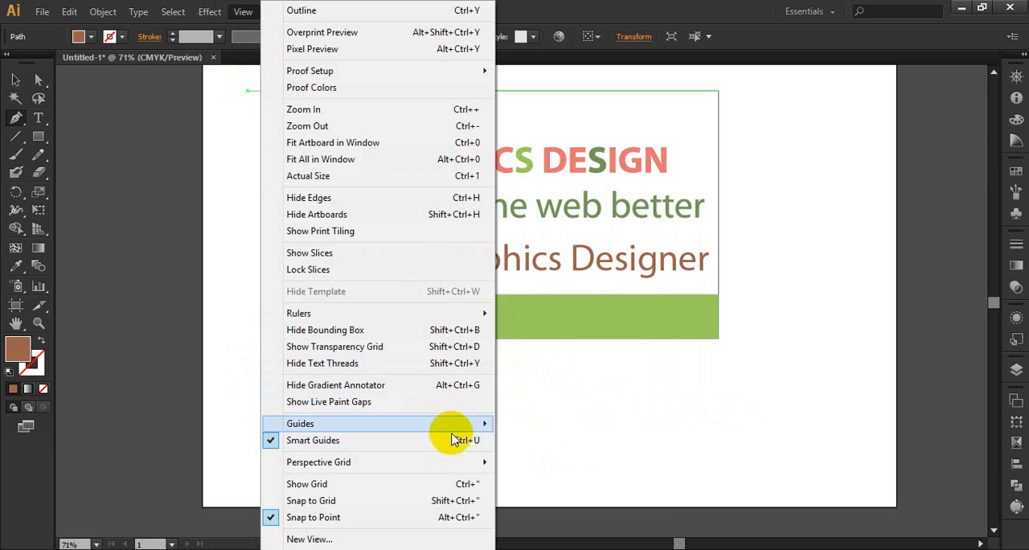
mouse_move(467, 425)
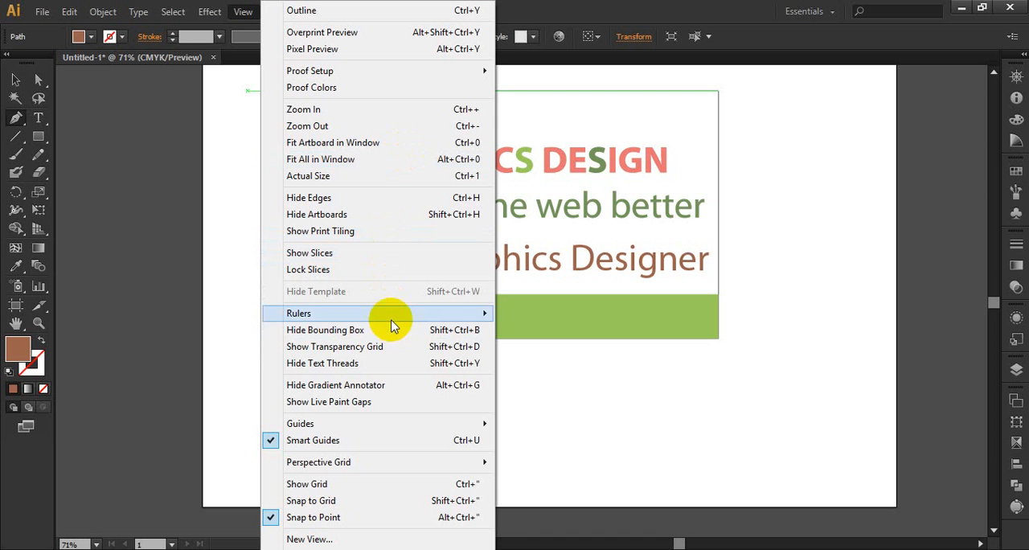
click(321, 445)
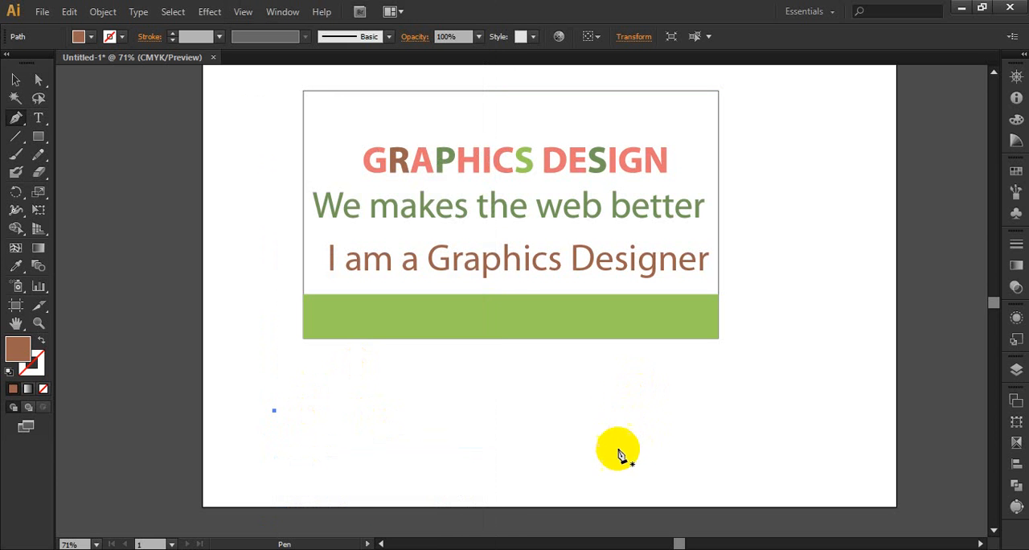
click(255, 13)
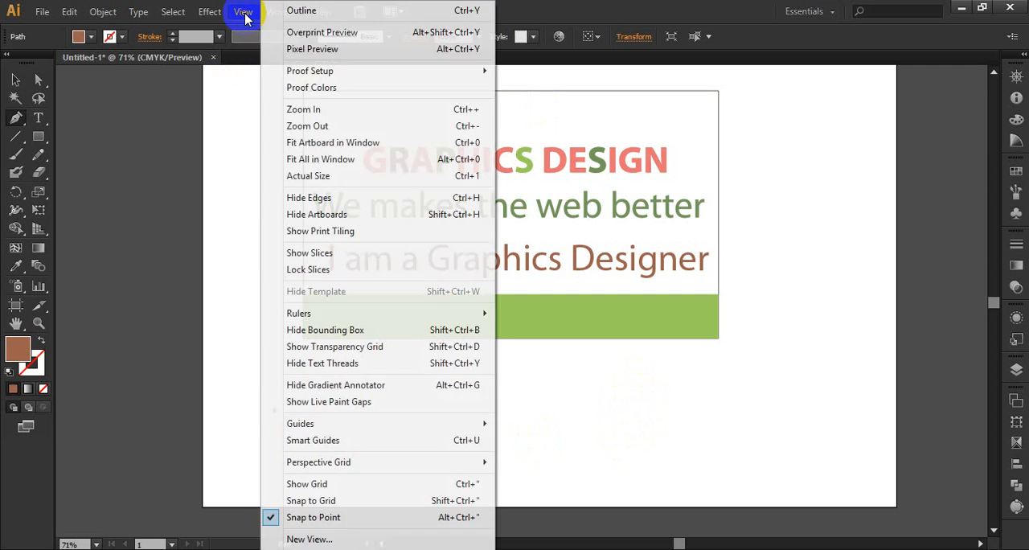
click(334, 441)
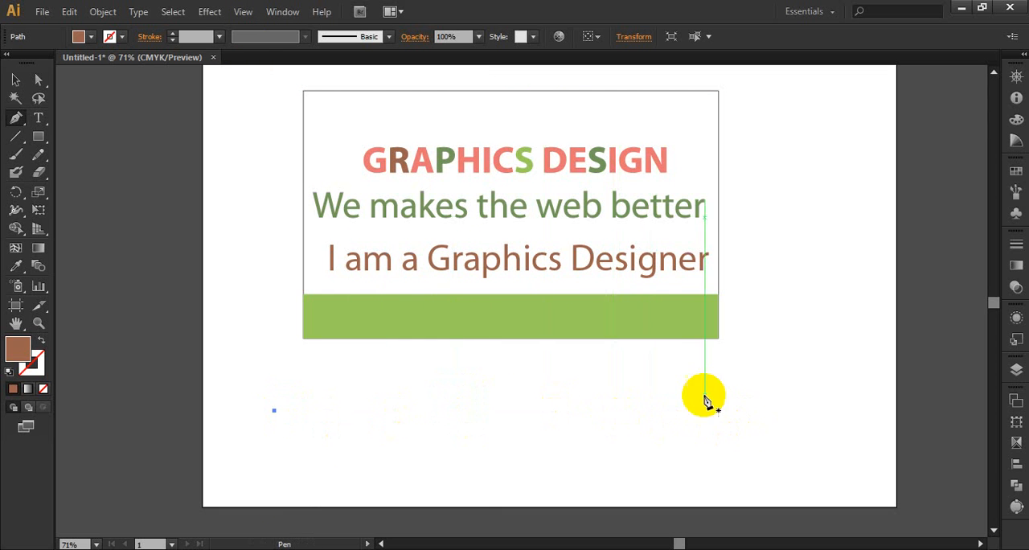
Draw a slanted straight segment below the card between two Pen anchor points and undo it.
click(662, 359)
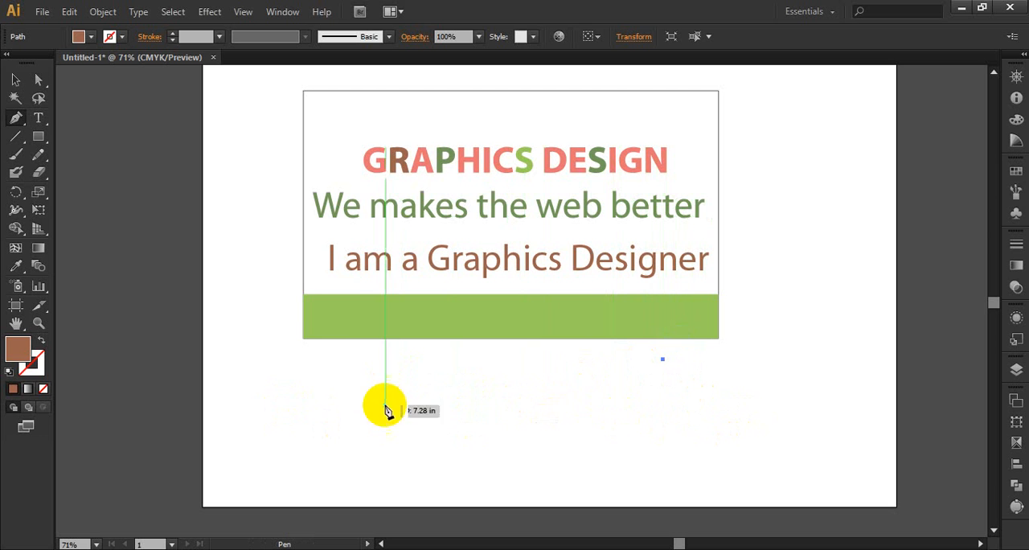
click(274, 410)
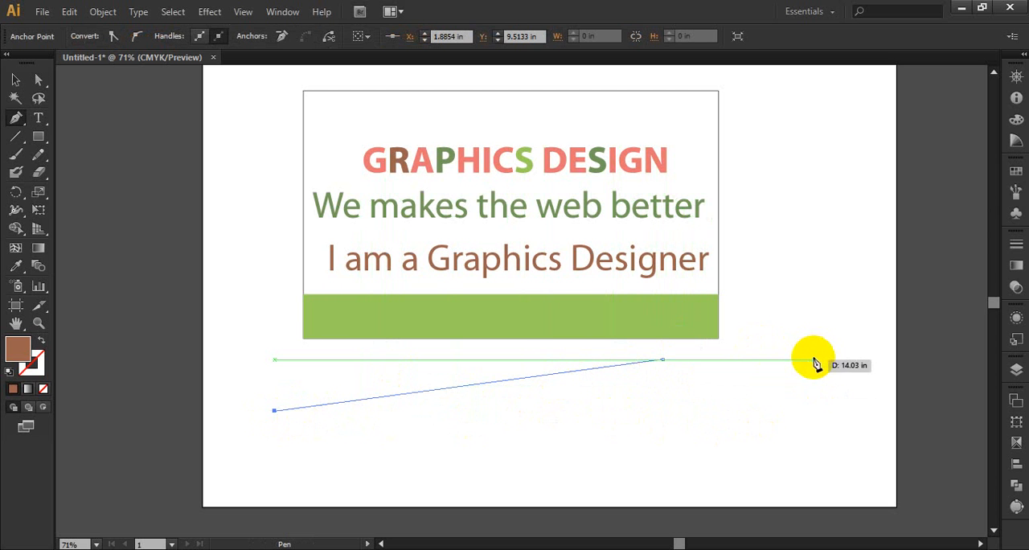
key(ctrl+z)
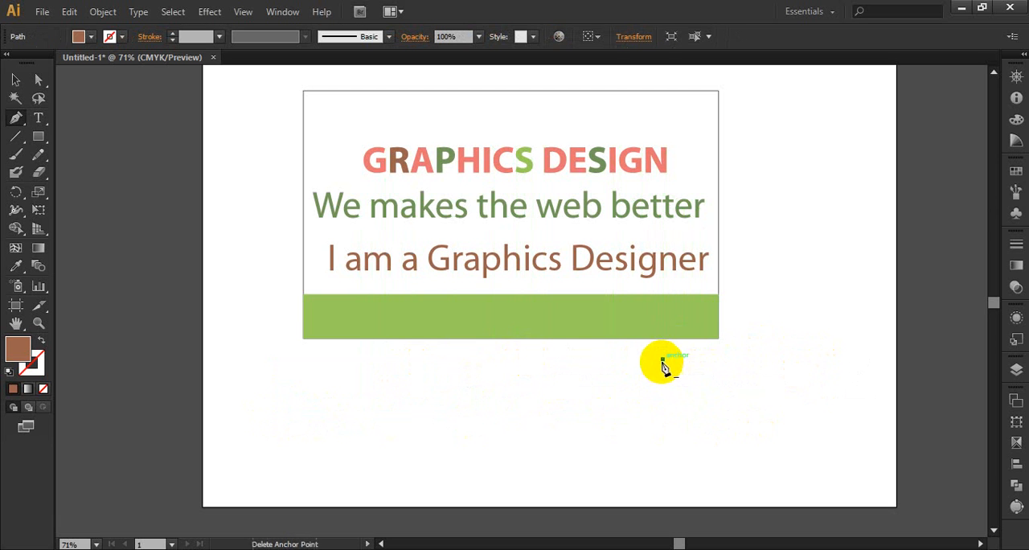
click(662, 361)
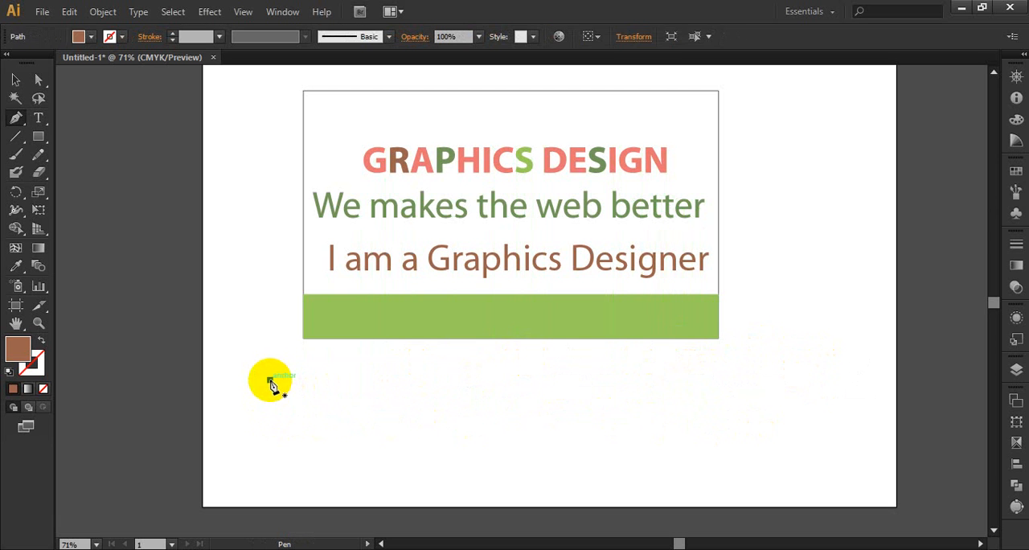
Draw a horizontal segment below the card, extend it to a third anchor beside the card, and undo the extension.
shift+click(707, 492)
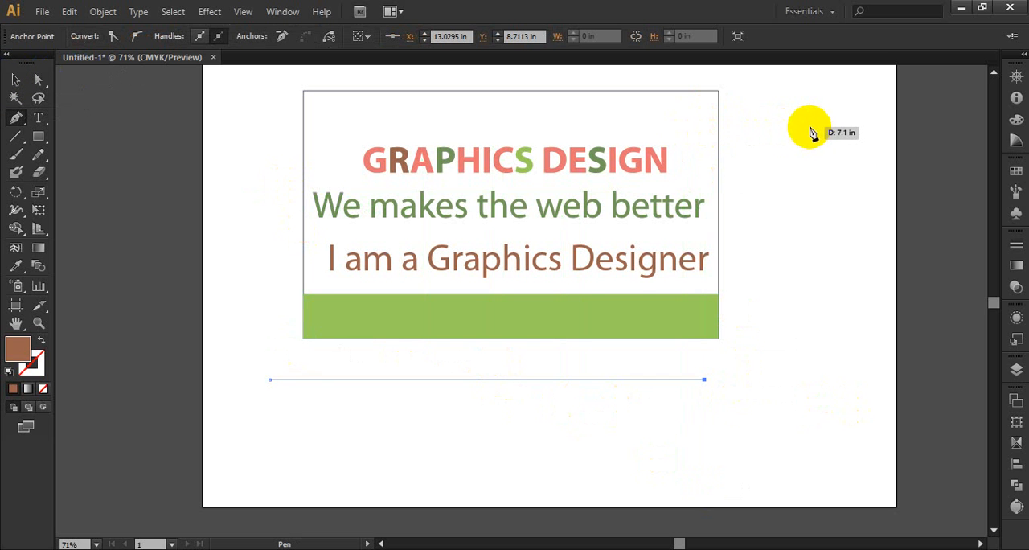
click(884, 202)
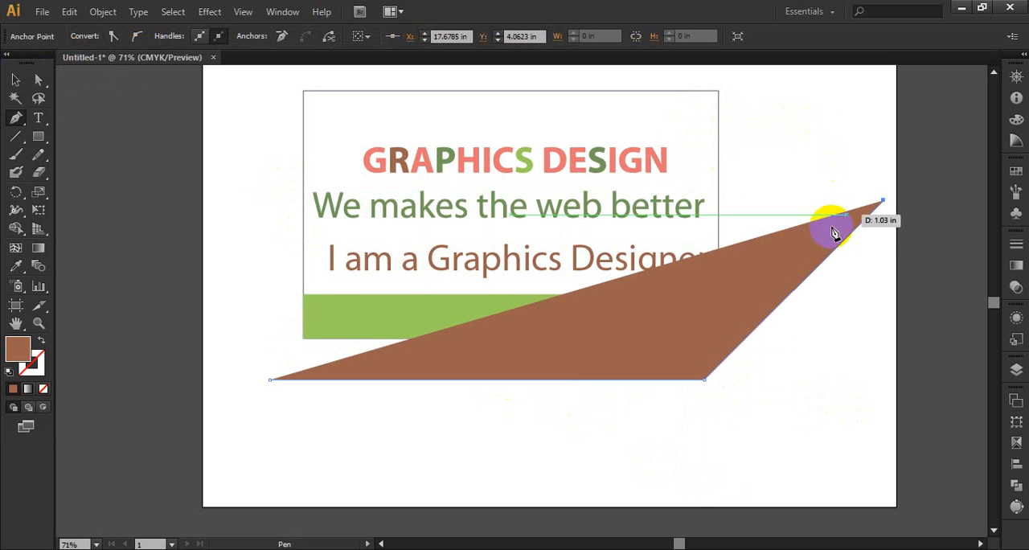
key(ctrl+z)
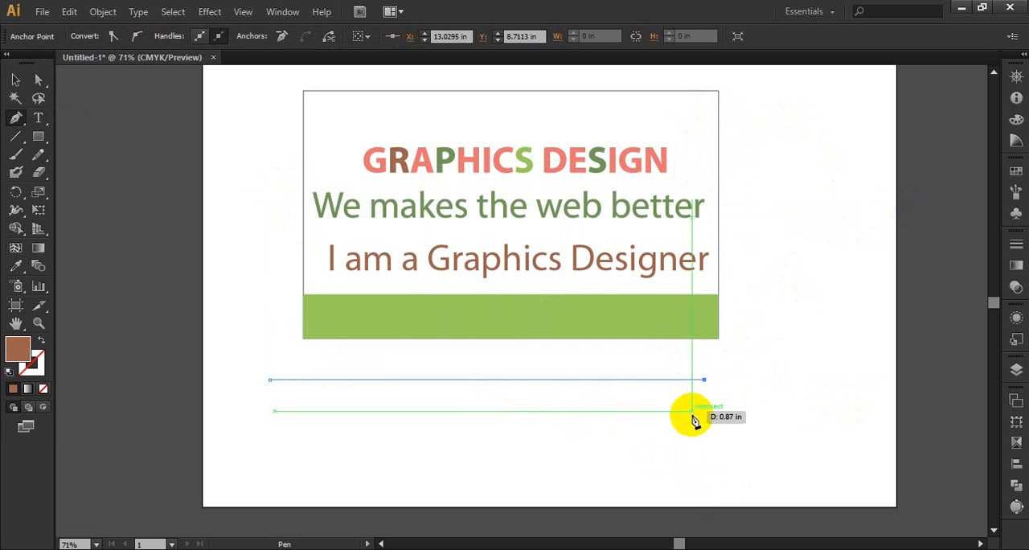
Try extending the horizontal segment with a perpendicular vertical segment down from its end, and undo each attempt.
click(704, 482)
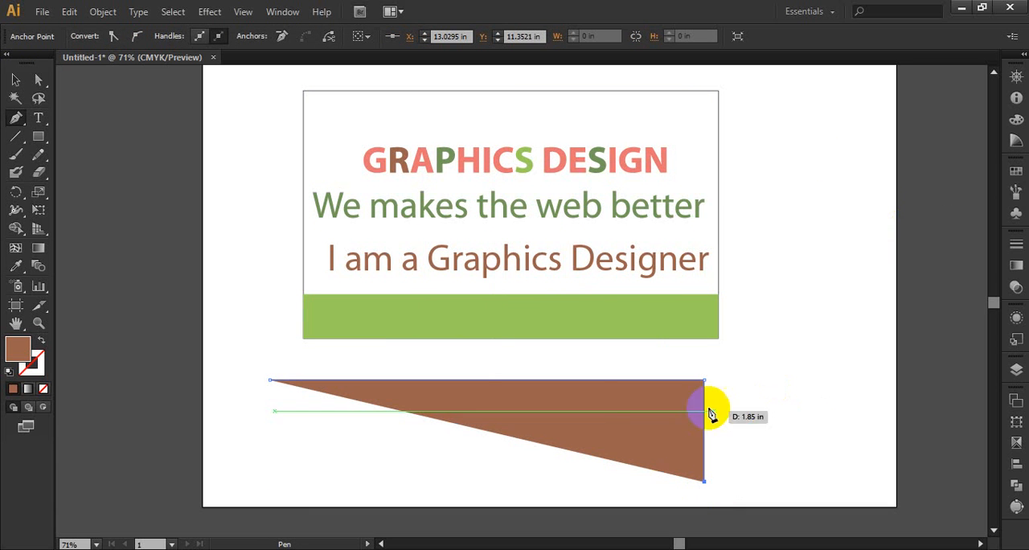
key(ctrl+z)
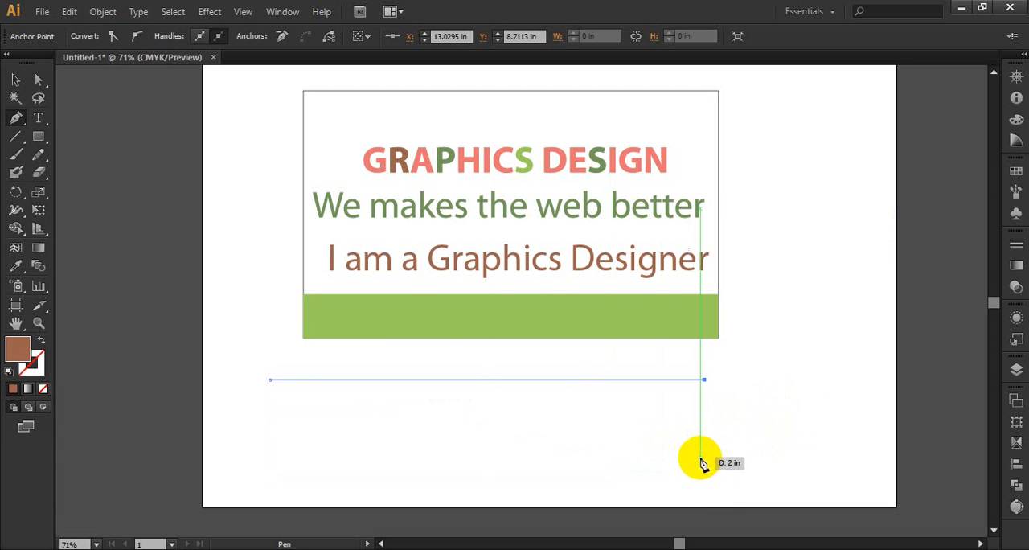
click(704, 488)
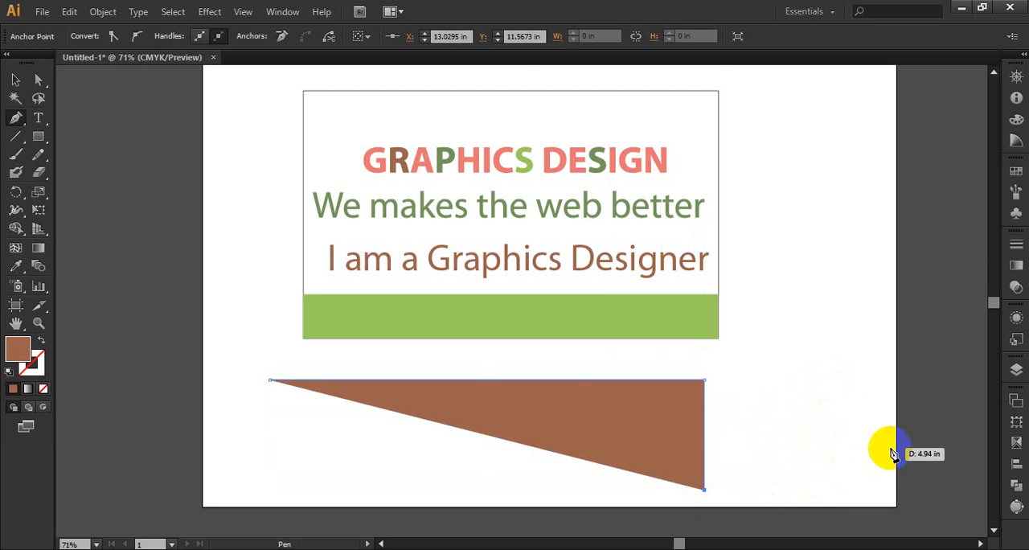
scroll(815, 423, down, 2)
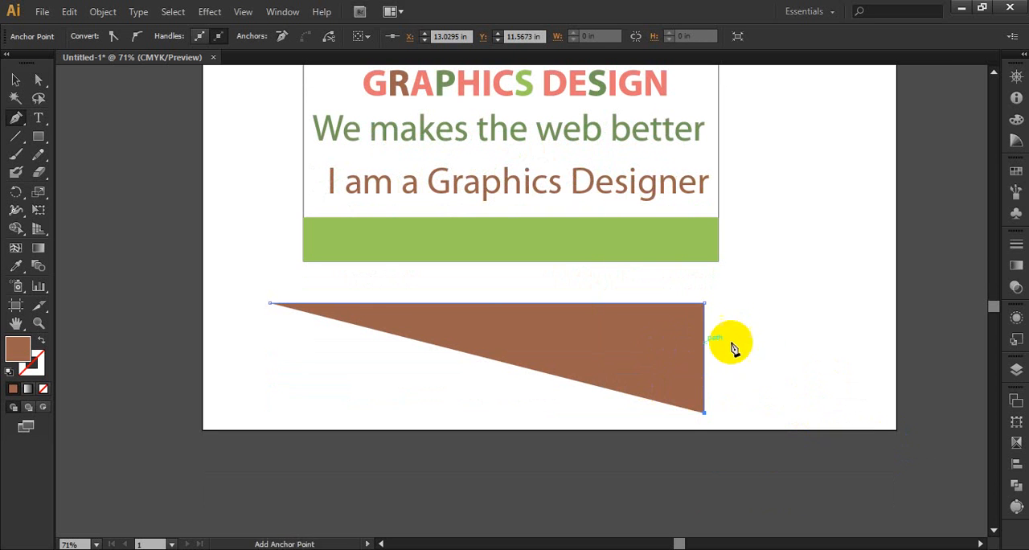
click(581, 385)
key(ctrl)
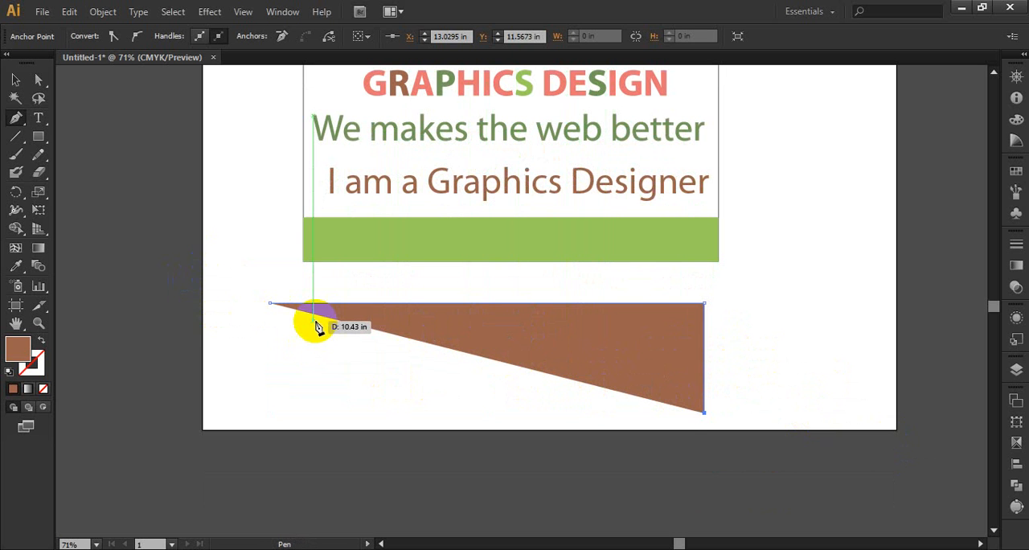
key(ctrl+z)
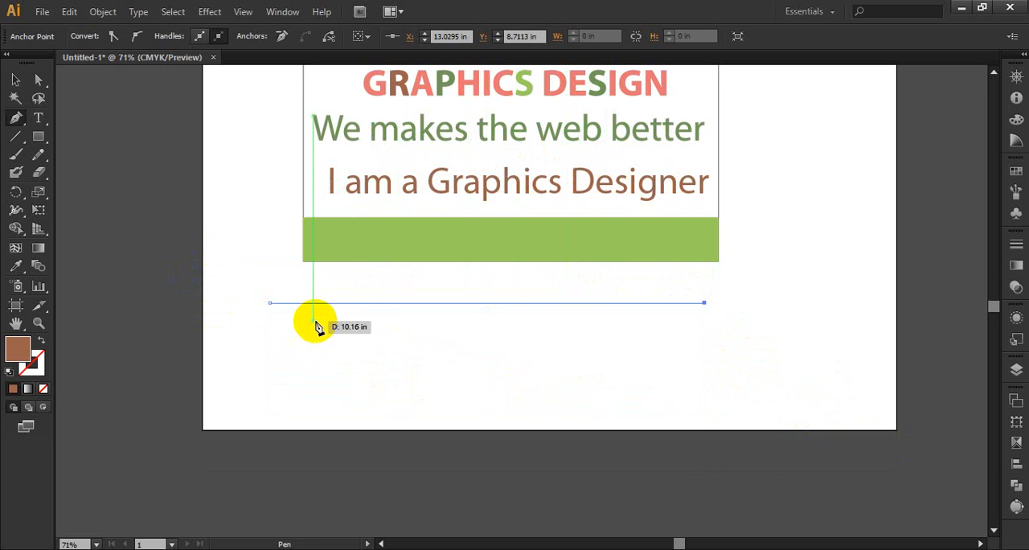
Delete the selected end of the horizontal segment below the card and deselect the remaining anchor point.
click(14, 81)
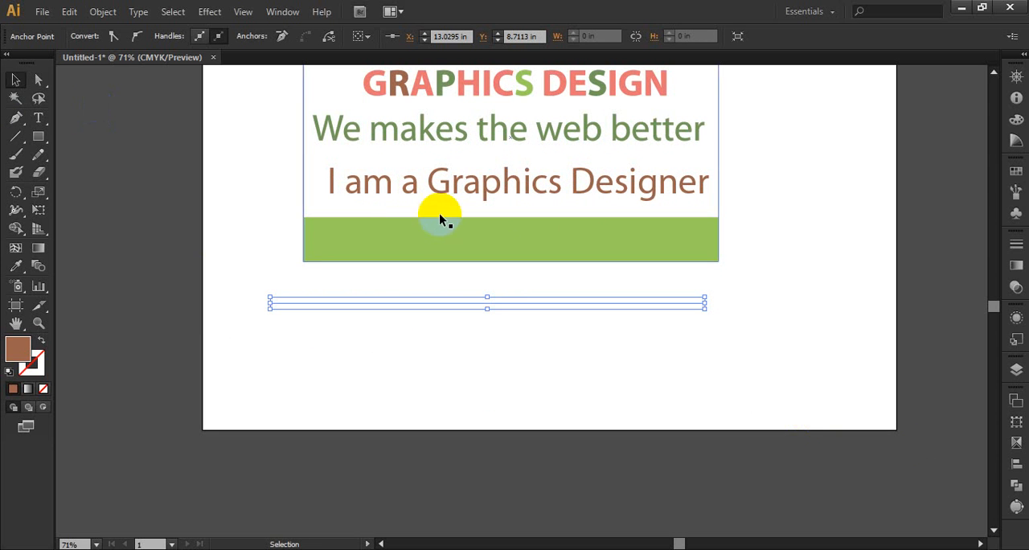
key(Delete)
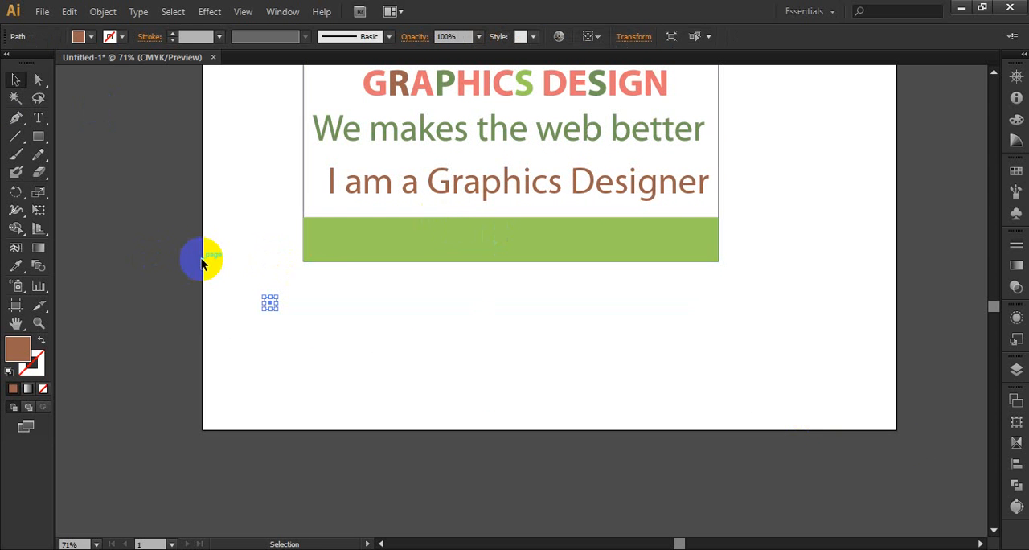
click(202, 263)
Draw a curved two-point path below the card with the Pen tool, pulling long diagonal direction handles from the second anchor.
click(16, 118)
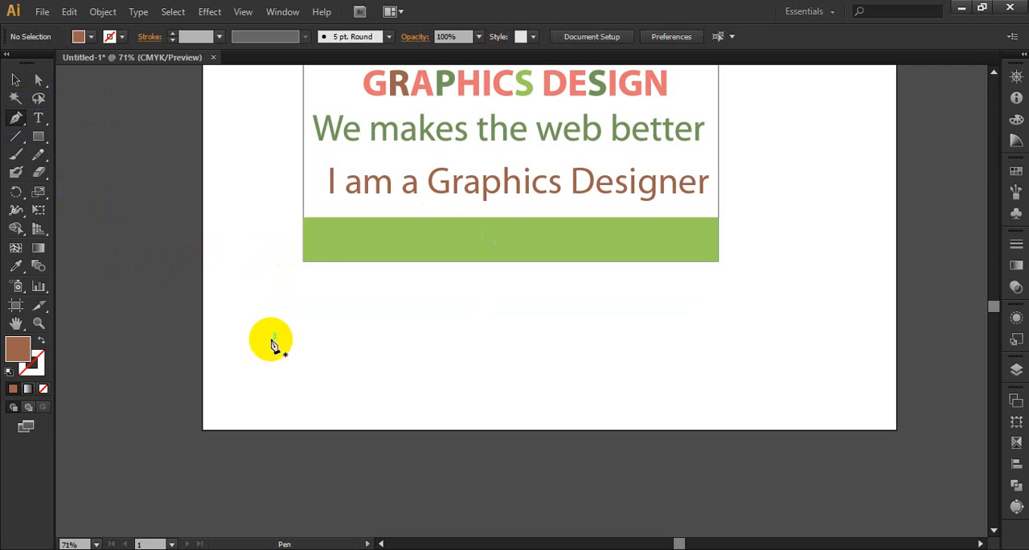
click(290, 328)
drag(573, 329, 386, 404)
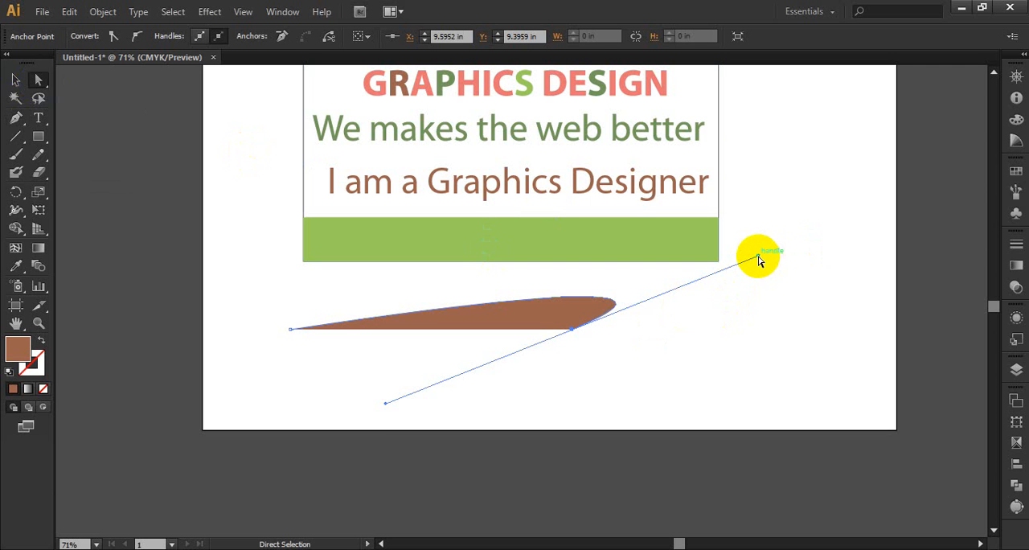
Reshape the curved path below the card into a rounded arch by repositioning both direction handles of its right-hand anchor.
drag(758, 257, 416, 213)
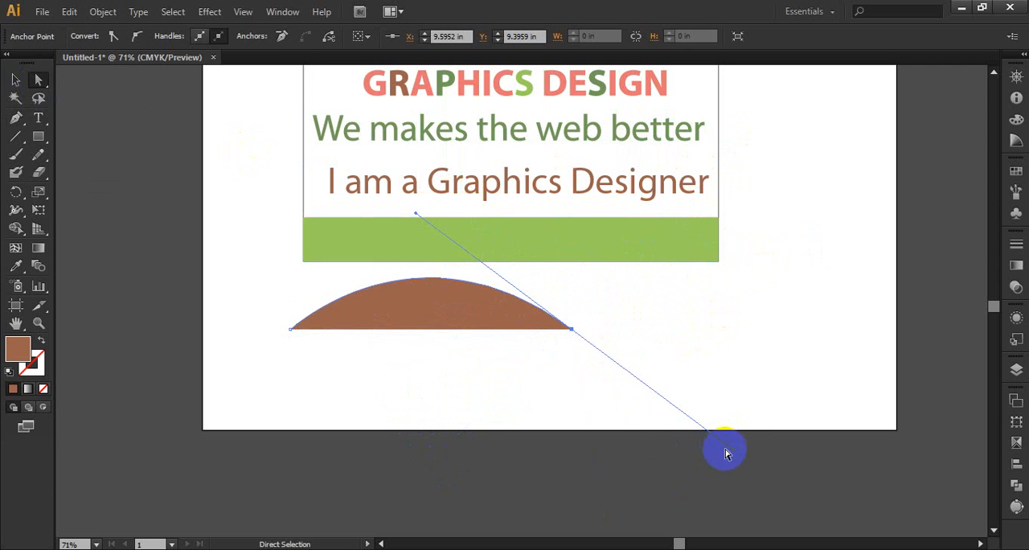
drag(733, 453, 597, 351)
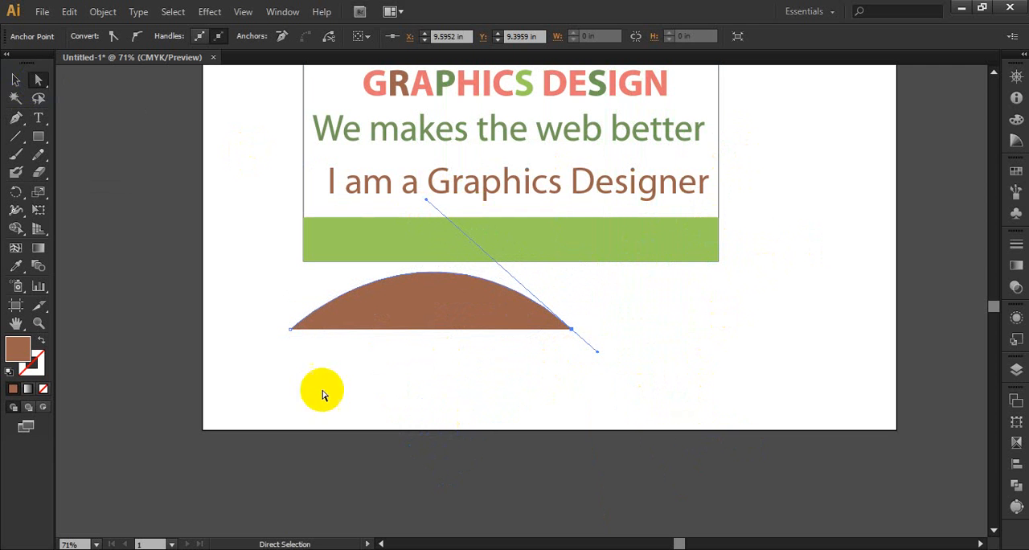
click(16, 117)
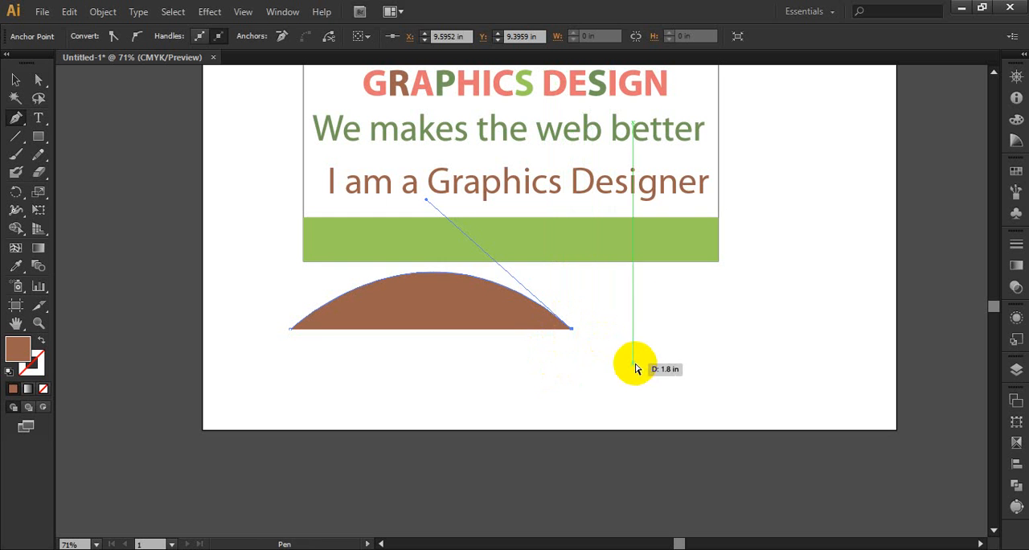
click(543, 375)
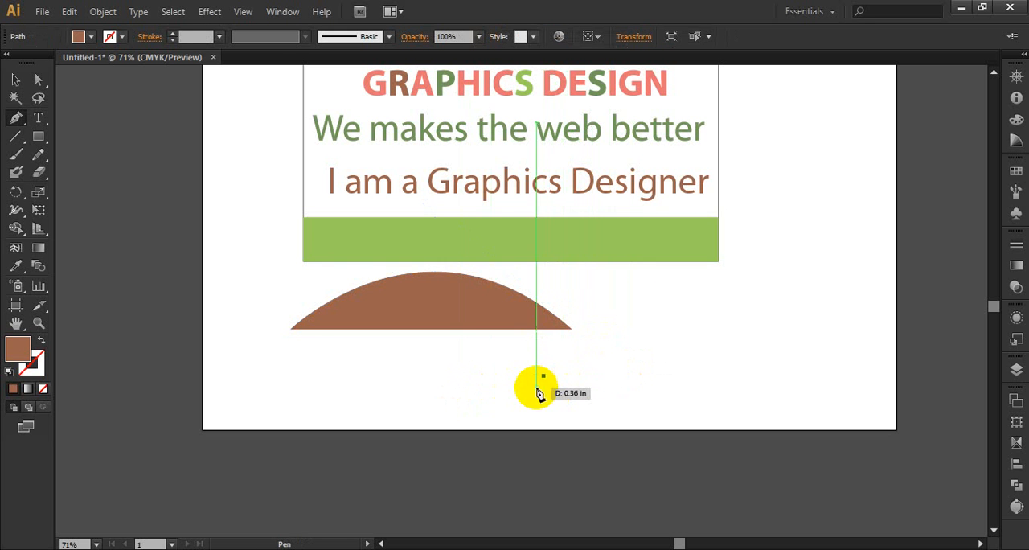
click(17, 90)
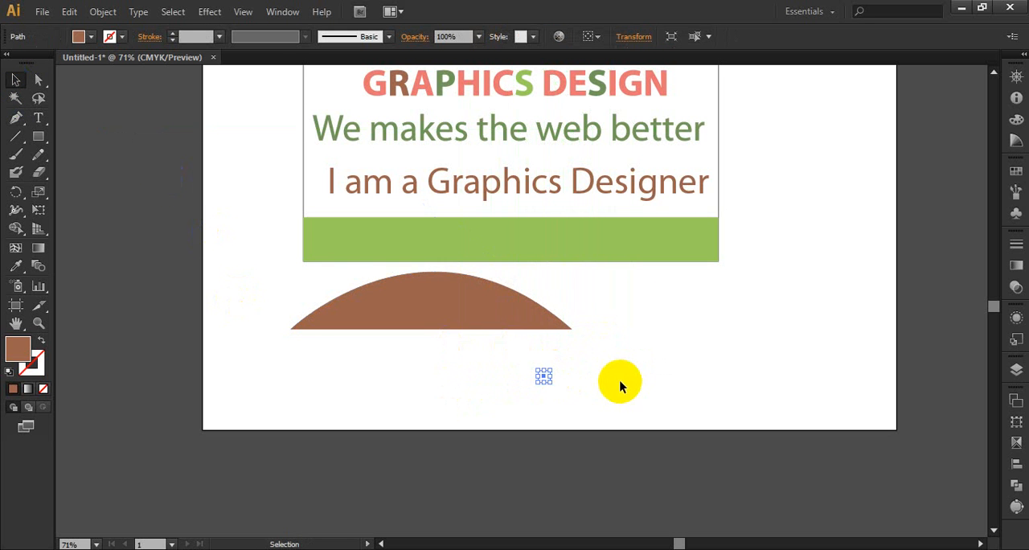
click(620, 386)
Continue the arch from its right-hand anchor with the Pen tool through a smooth anchor beneath it, and close the path at the starting anchor.
click(20, 119)
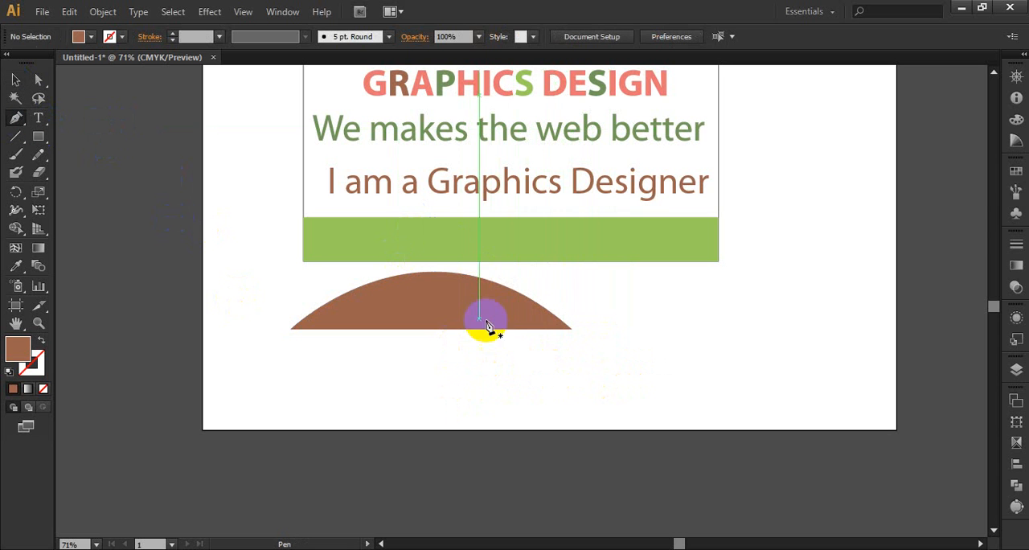
click(571, 329)
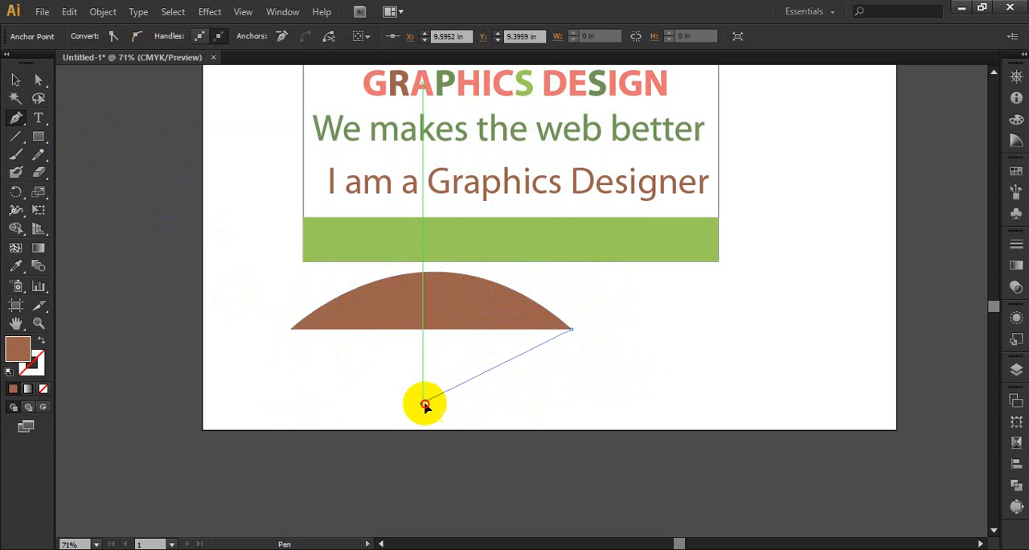
drag(422, 403, 321, 413)
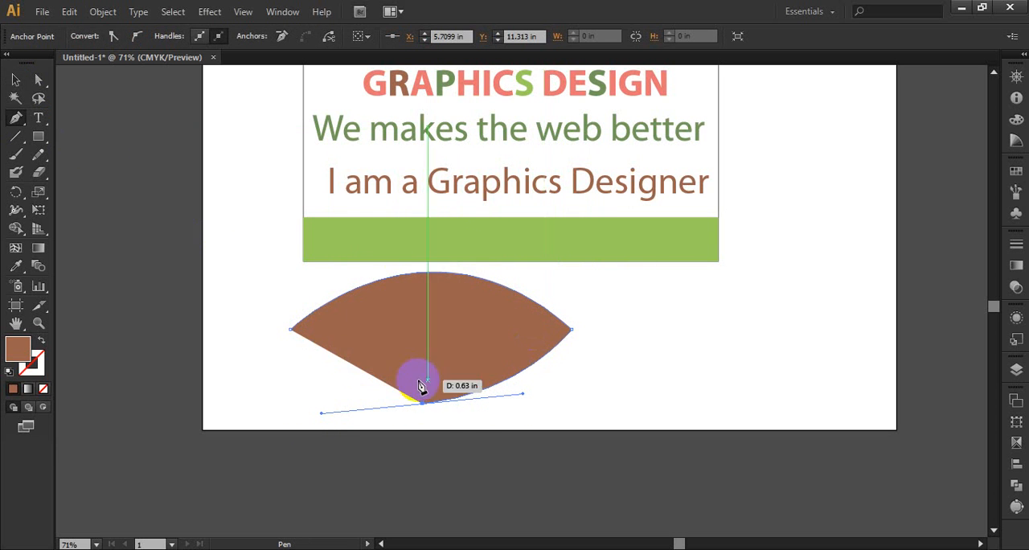
drag(291, 331, 298, 281)
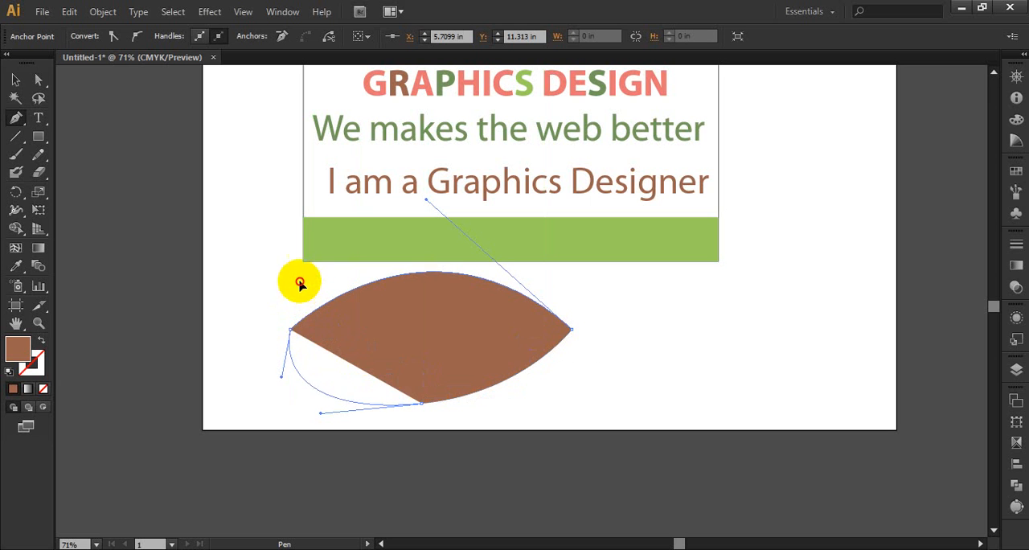
click(15, 81)
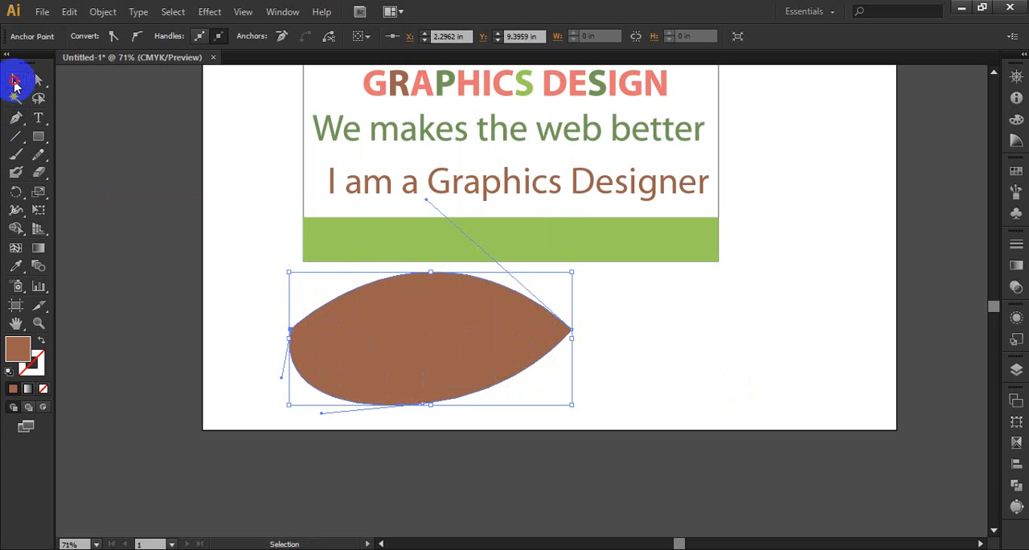
click(428, 324)
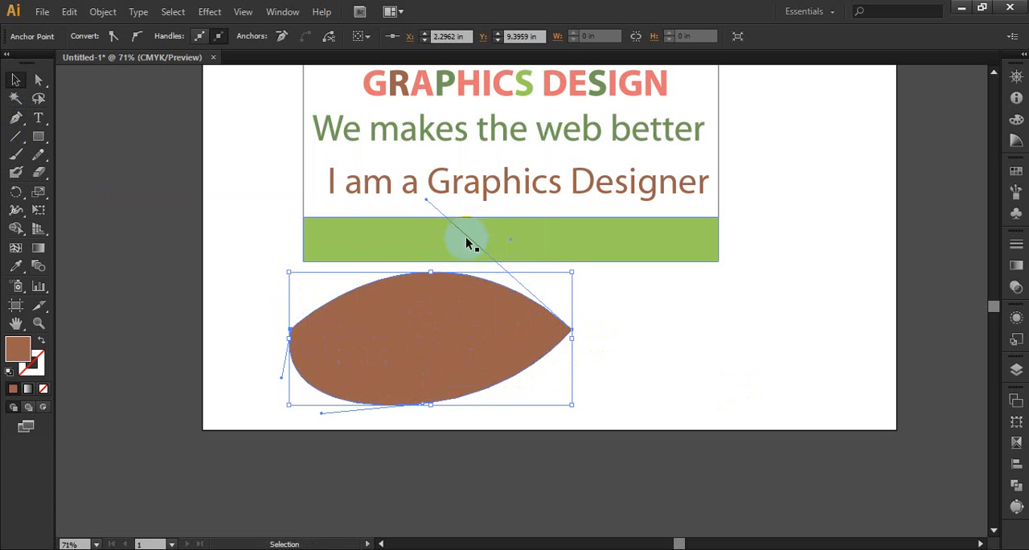
Add an anchor point on the leaf shape's upper-left edge and move it outward to about X 2.14 in, Y 7.06 in.
click(14, 120)
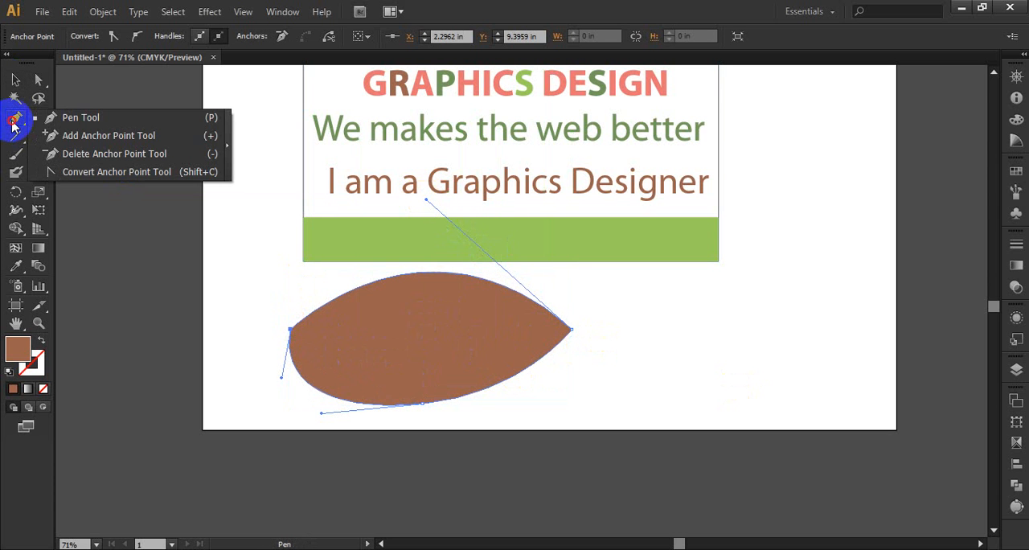
drag(14, 126, 95, 141)
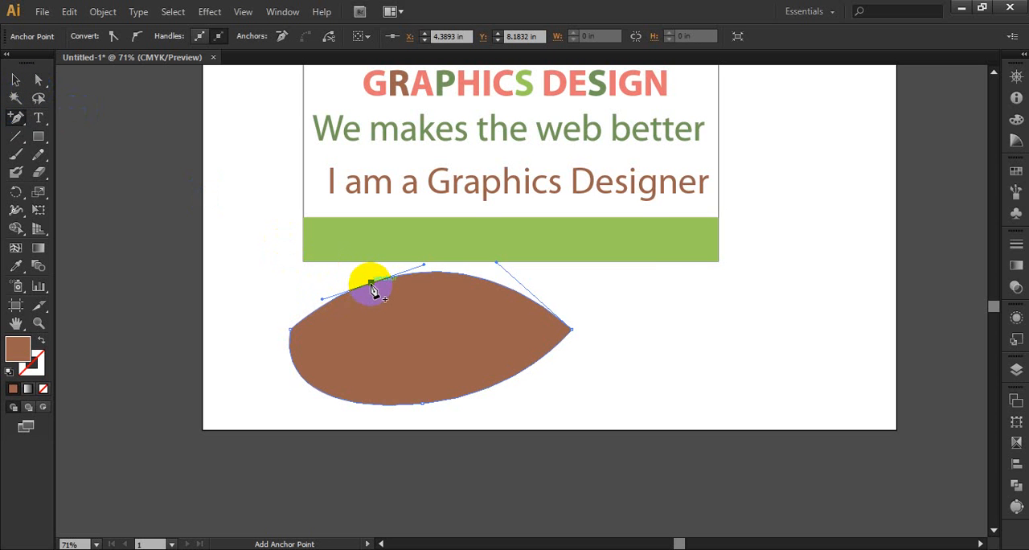
click(391, 305)
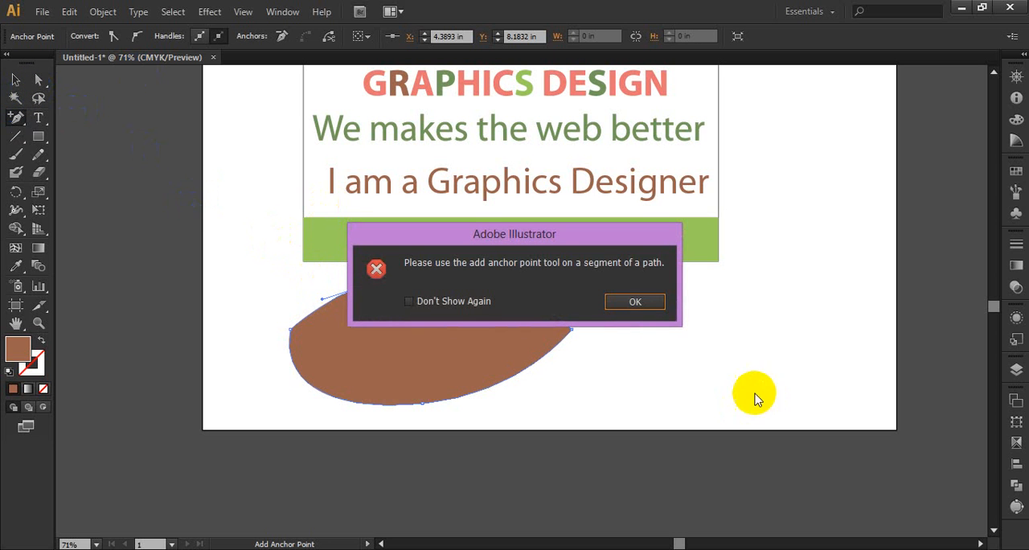
click(635, 304)
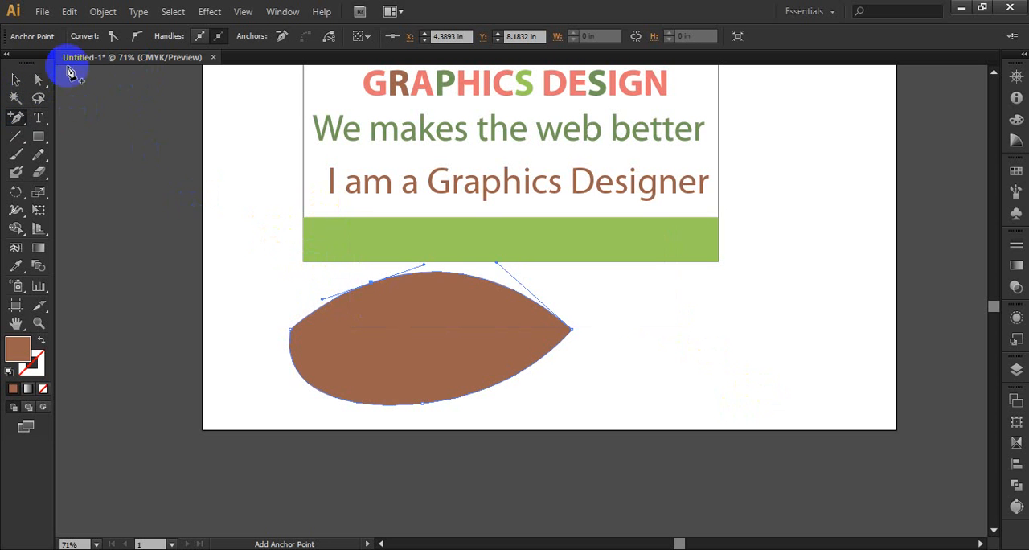
drag(368, 282, 284, 239)
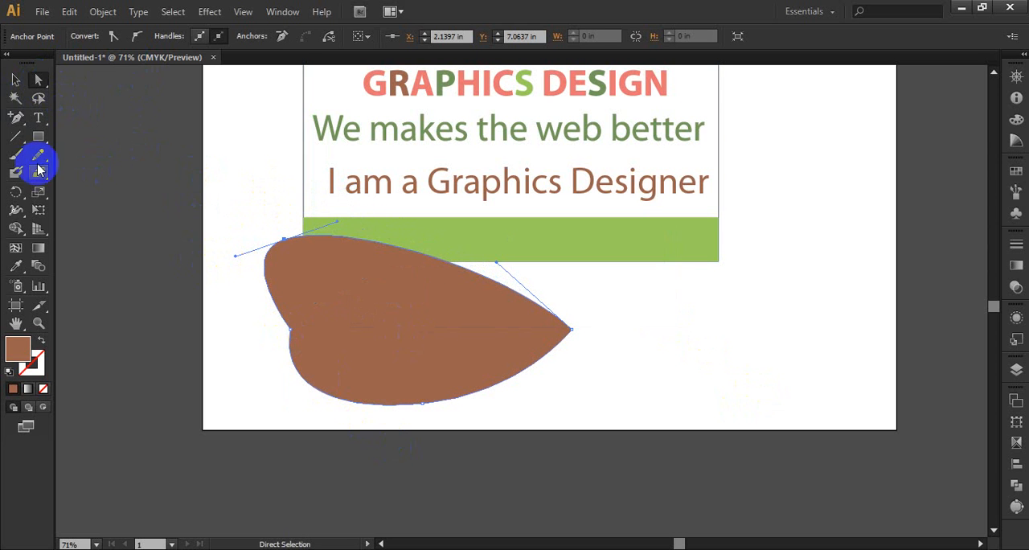
Add an anchor point on the shape's lower-left edge and move it down to the artboard edge at about X 3.26 in, Y 12 in.
click(16, 117)
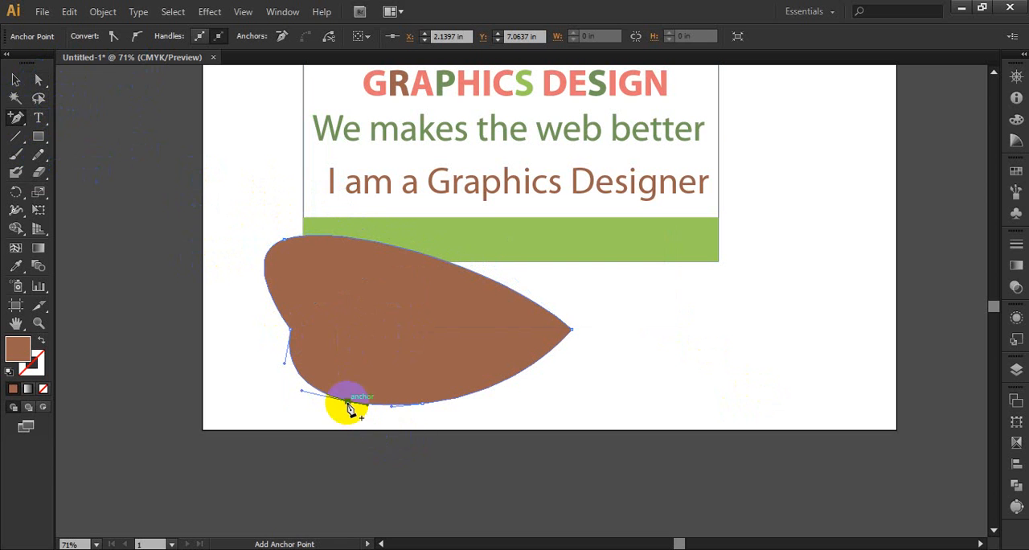
click(38, 83)
click(326, 372)
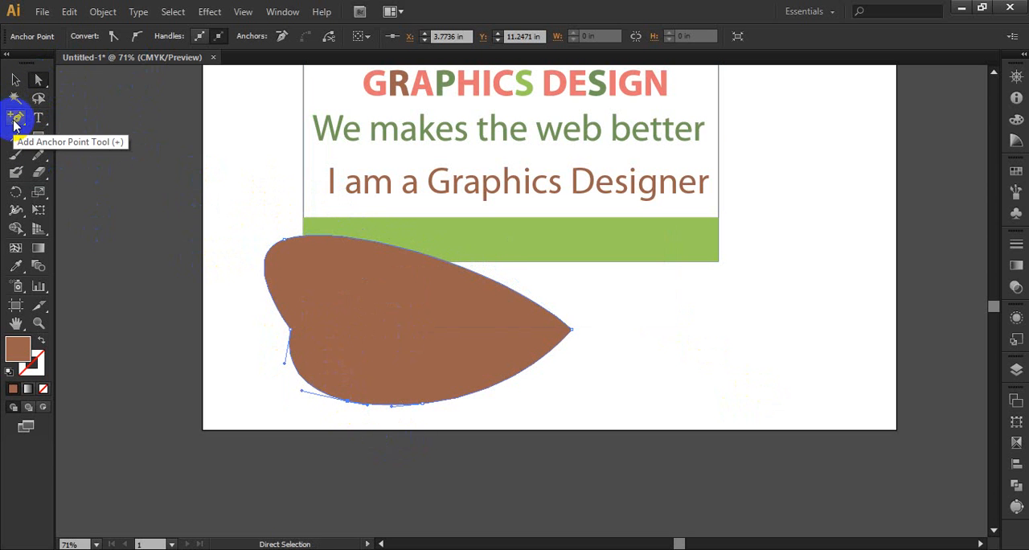
click(19, 124)
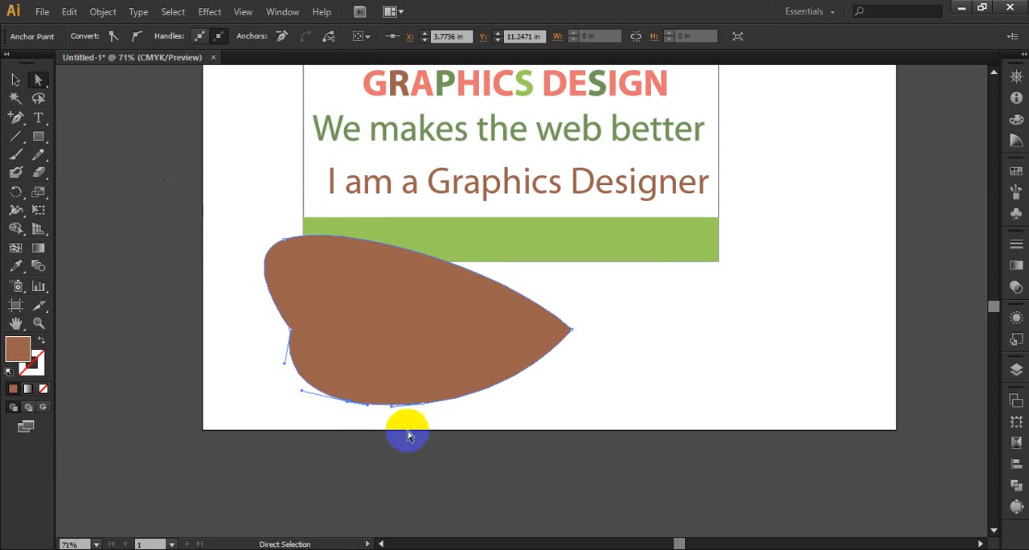
drag(351, 409, 326, 430)
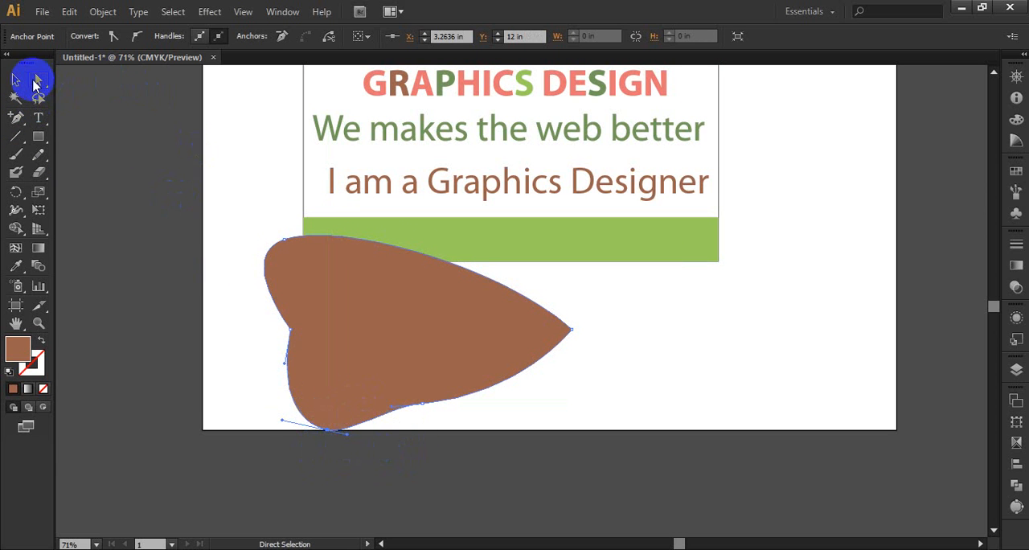
Pull the bottom anchor's direction handle out below the artboard, and move the shape's pointed tip outward to about X 12.37 in, Y 9.44 in.
click(38, 81)
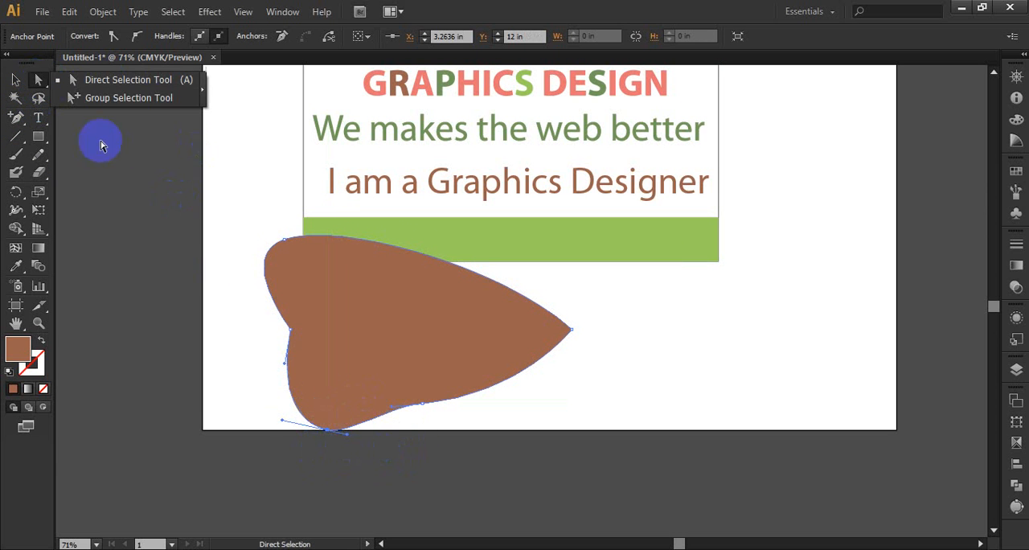
click(349, 438)
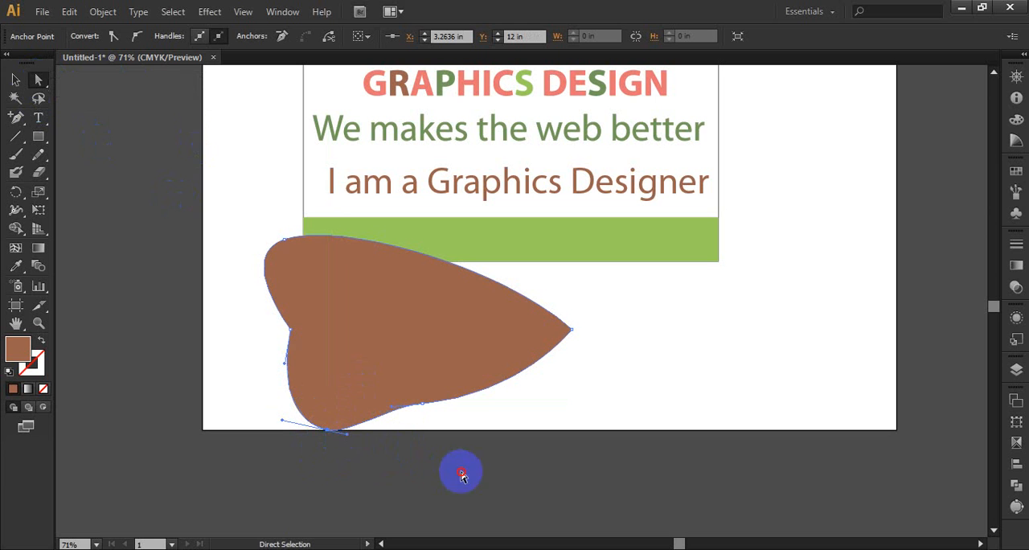
click(358, 449)
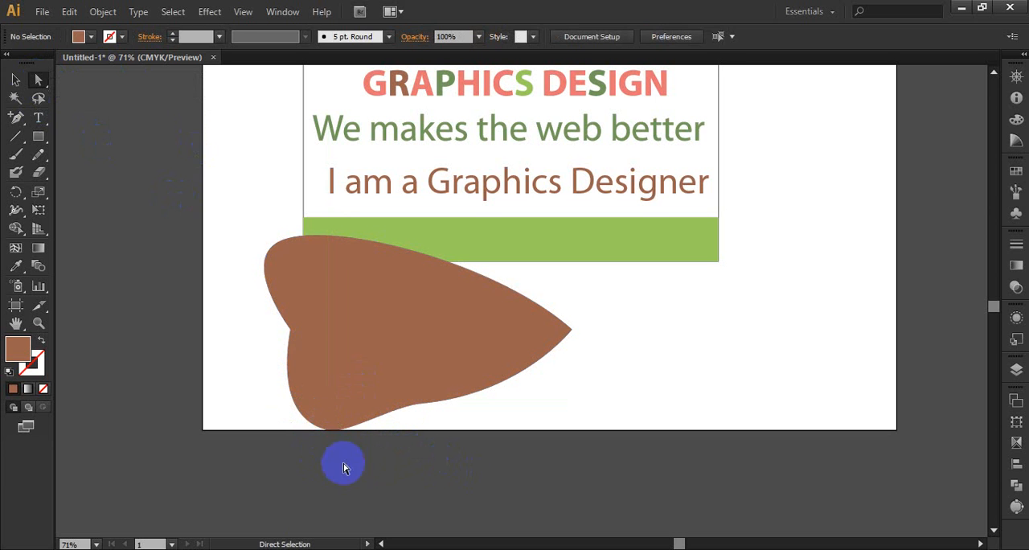
click(323, 426)
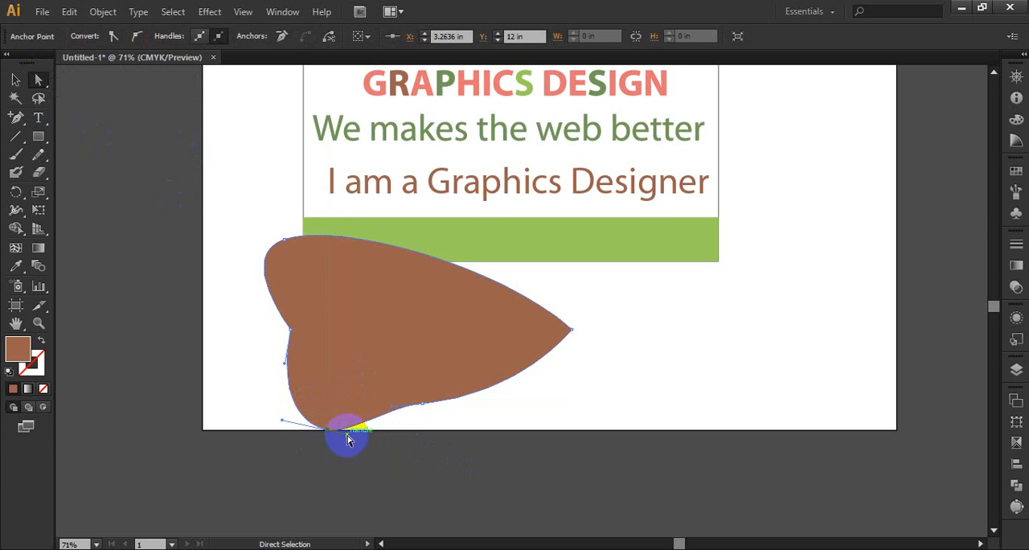
drag(348, 439, 422, 506)
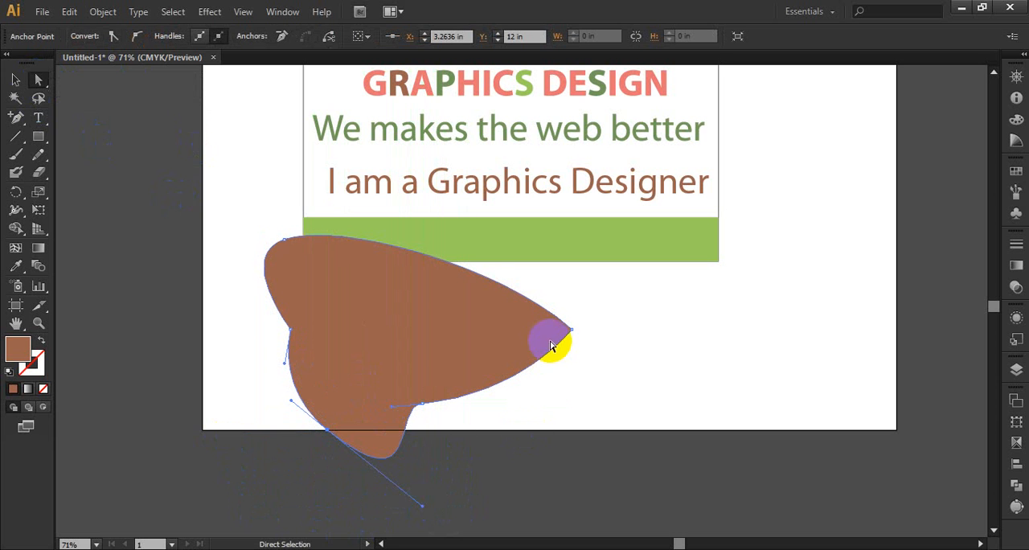
drag(567, 334, 678, 329)
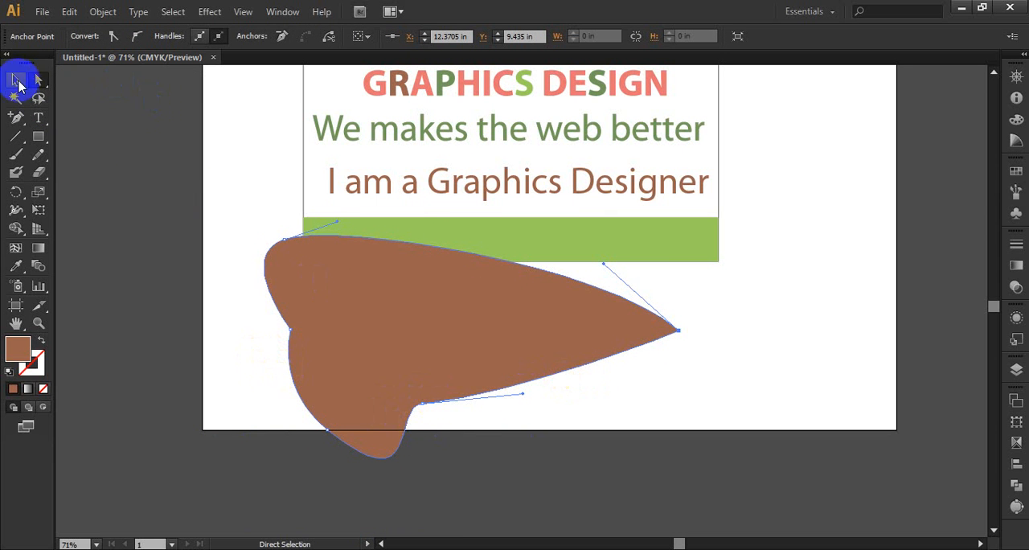
Remove the anchor point at the notch in the shape's lower edge with the Delete Anchor Point tool.
drag(16, 118, 91, 153)
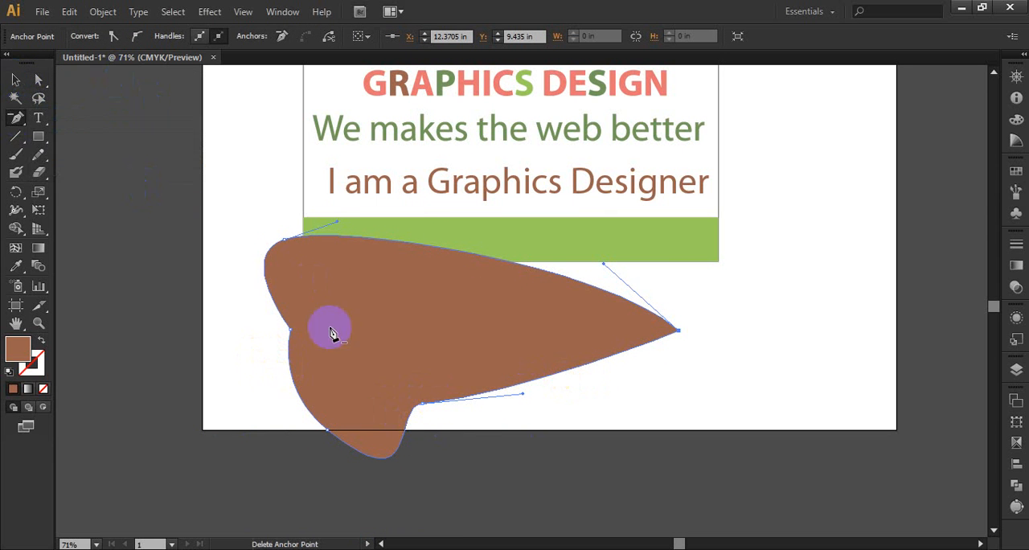
click(408, 417)
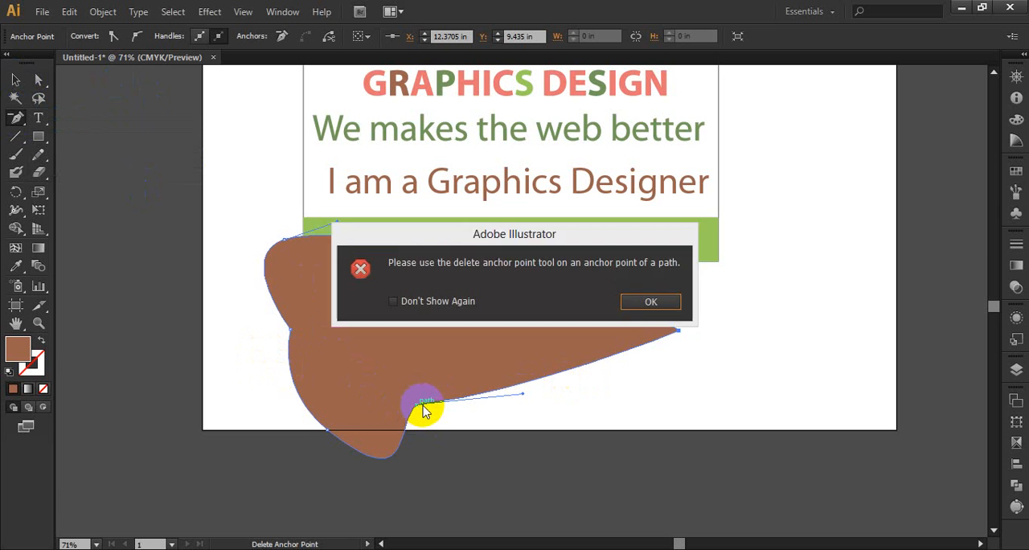
key(Return)
click(428, 401)
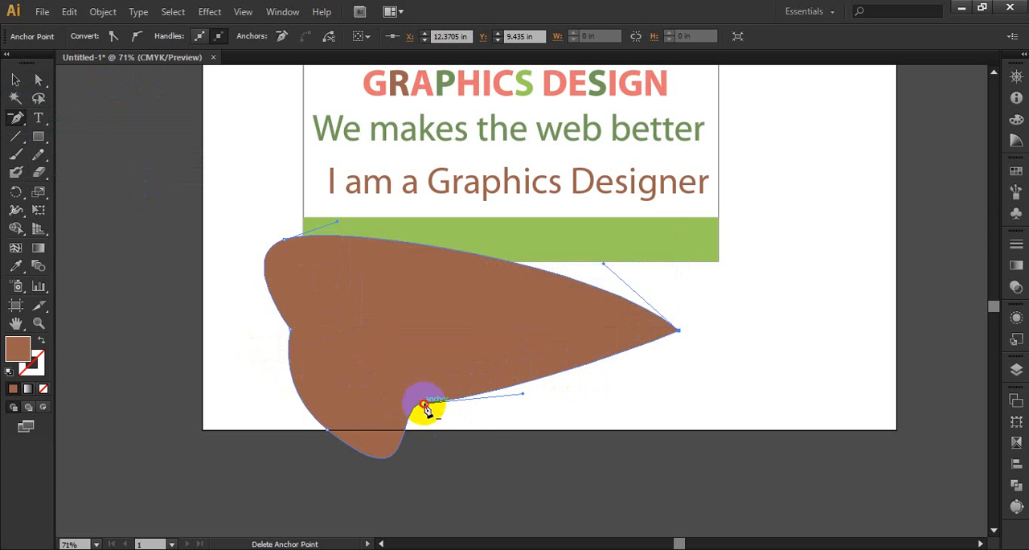
Draw a closed, straight-sided four-point shape beside the card with the Pen tool.
click(17, 119)
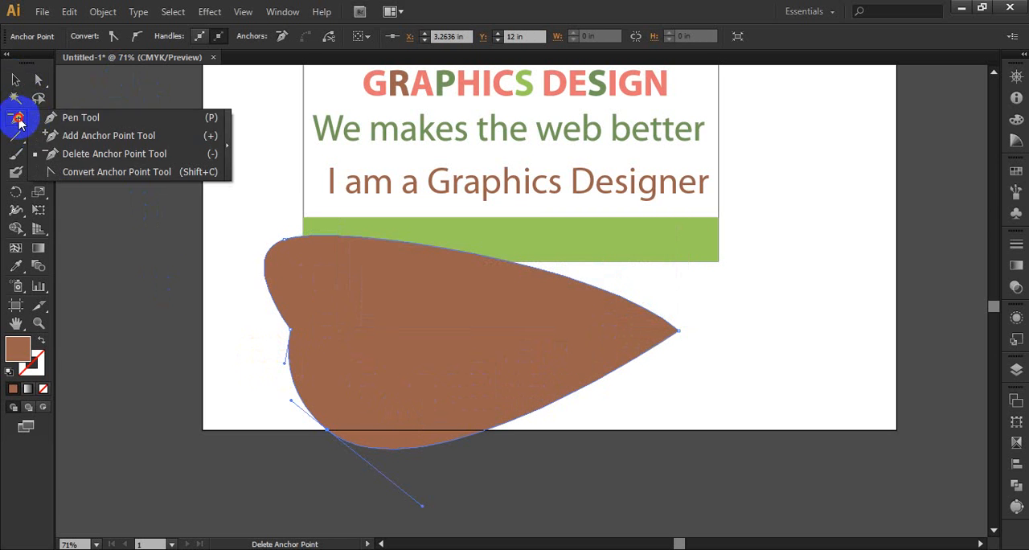
click(76, 117)
click(765, 181)
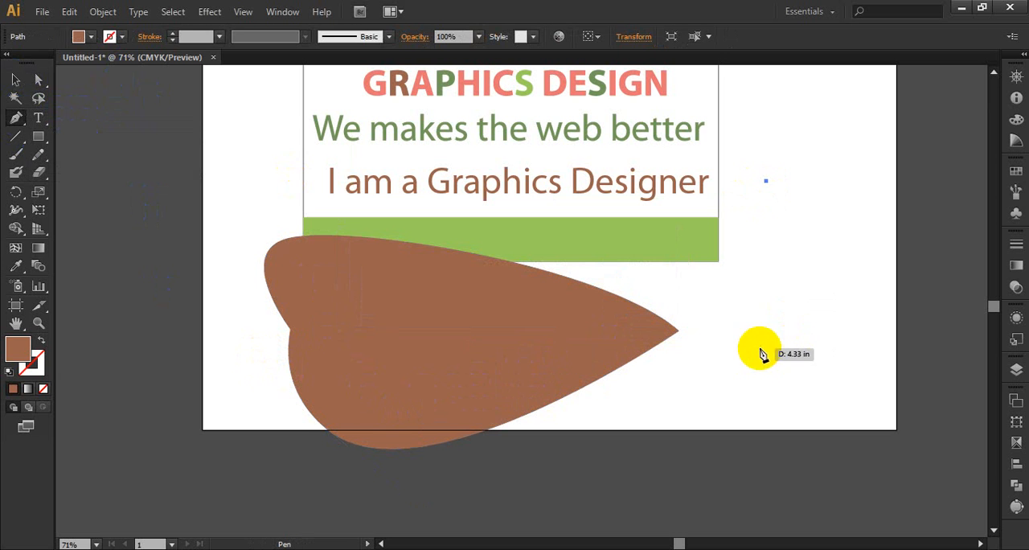
click(759, 348)
click(881, 338)
click(899, 193)
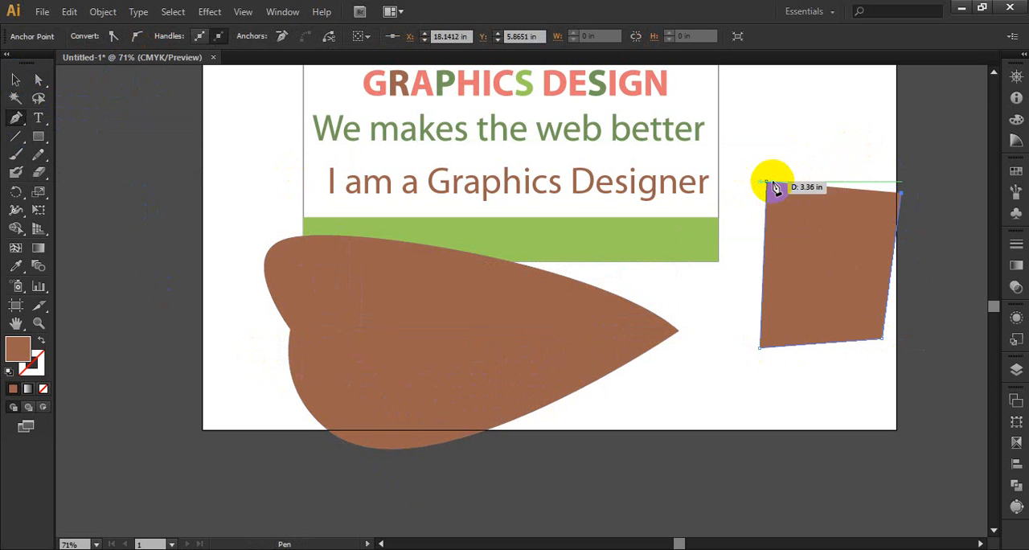
click(16, 80)
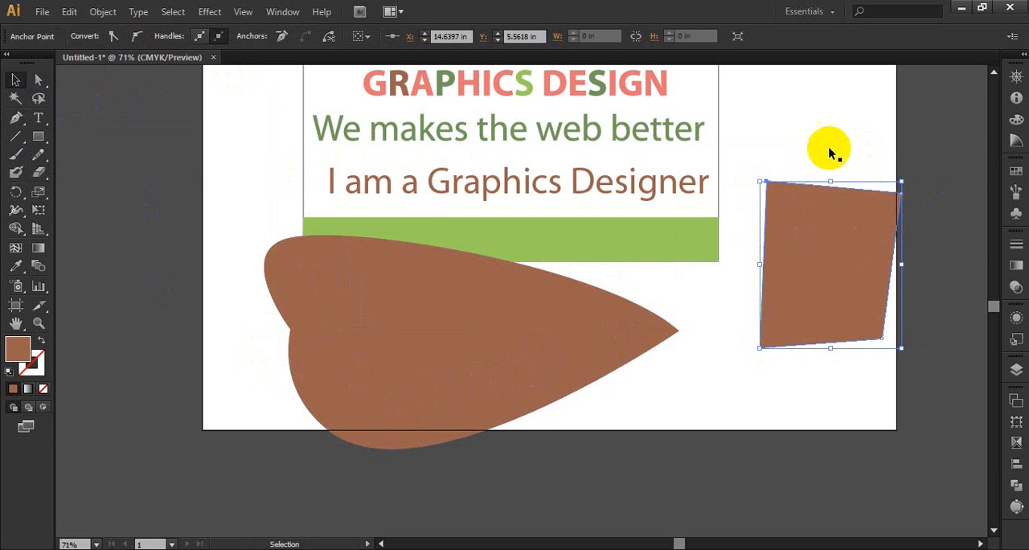
Convert the four-point shape's upper-right corner anchor into a smooth curve with the Convert Anchor Point tool.
click(40, 81)
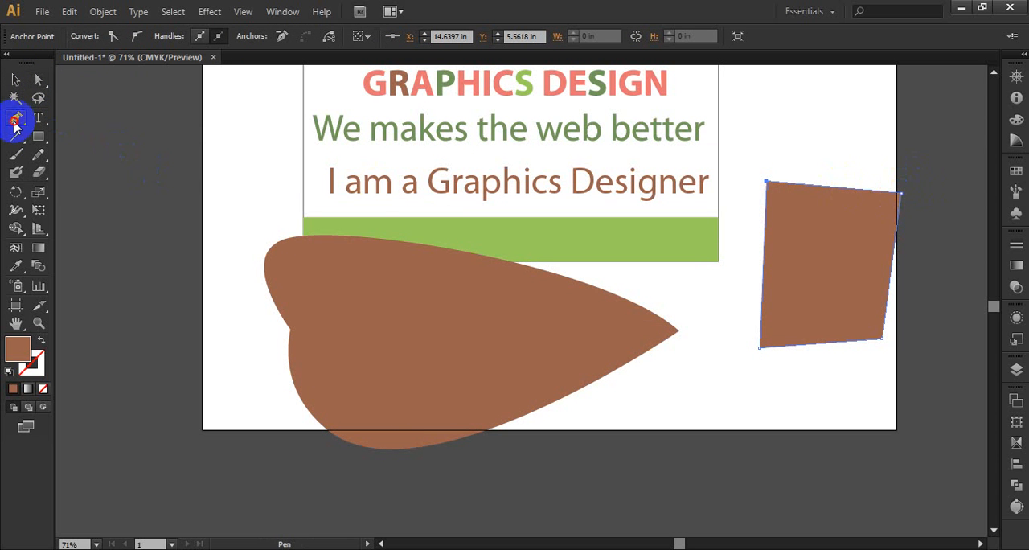
drag(15, 123, 72, 176)
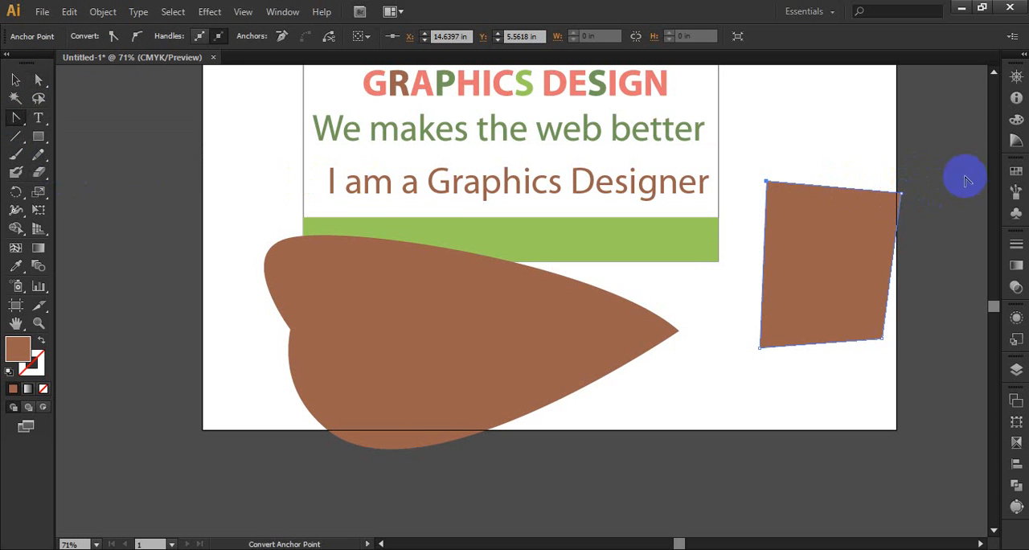
click(38, 79)
mouse_move(900, 193)
mouse_down()
mouse_move(947, 172)
mouse_move(861, 202)
mouse_move(906, 131)
mouse_move(901, 193)
mouse_up()
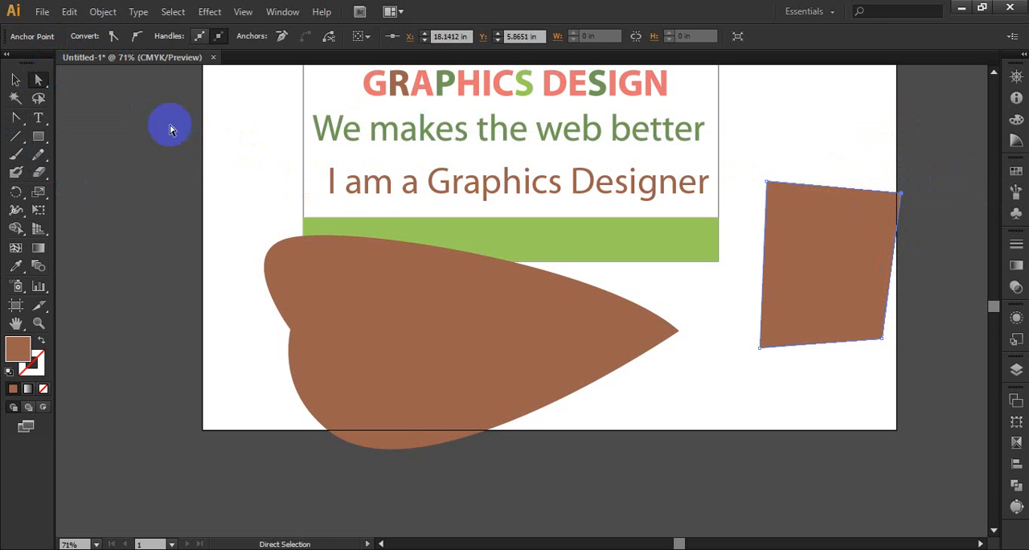
click(13, 119)
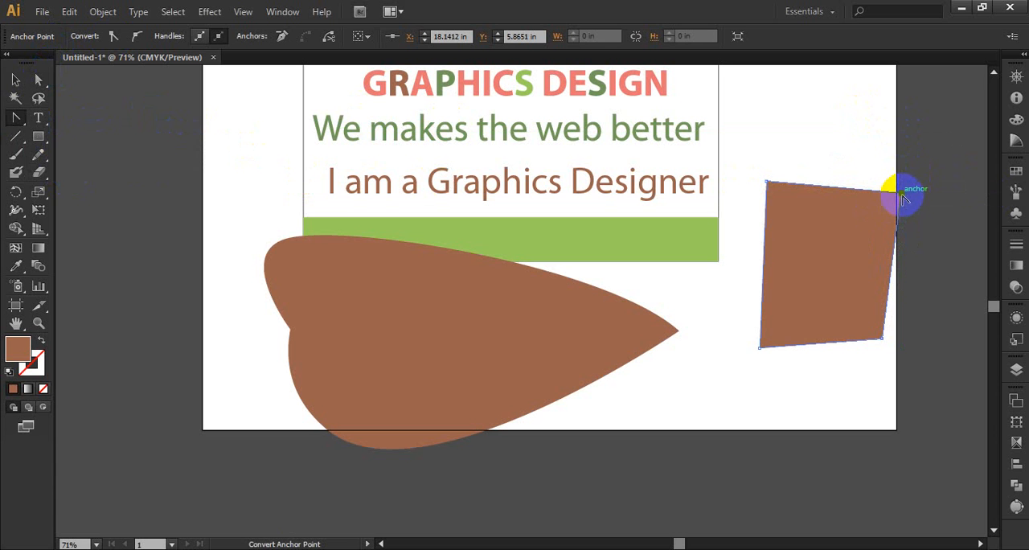
drag(902, 198, 854, 136)
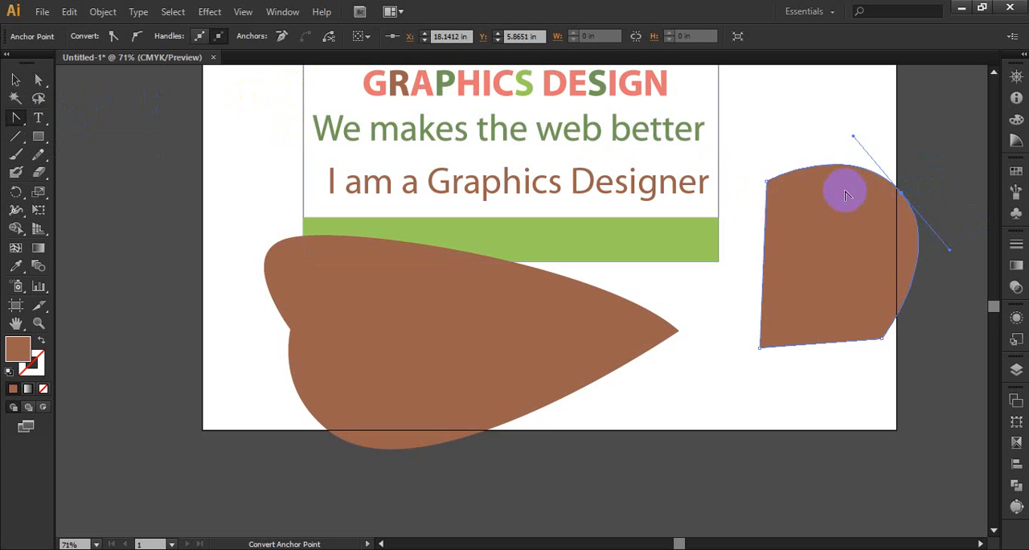
Open the image Capture.JPG as a separate document.
scroll(846, 195, up, 3)
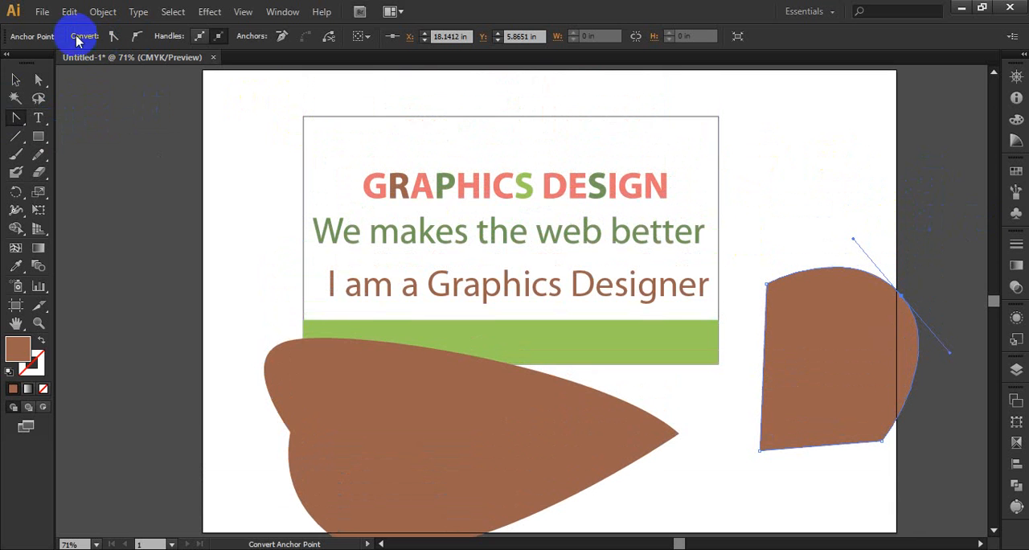
click(50, 16)
click(64, 62)
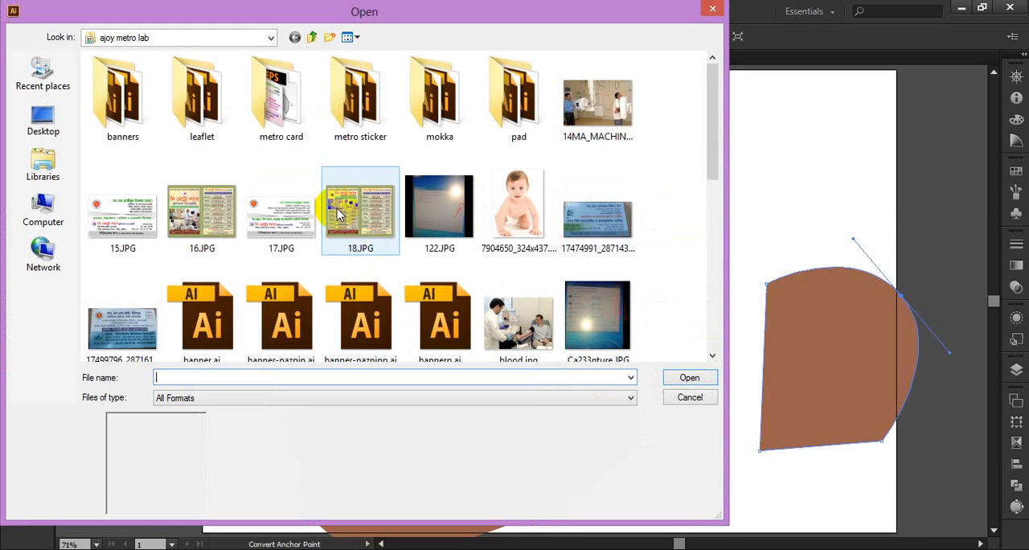
drag(716, 120, 718, 213)
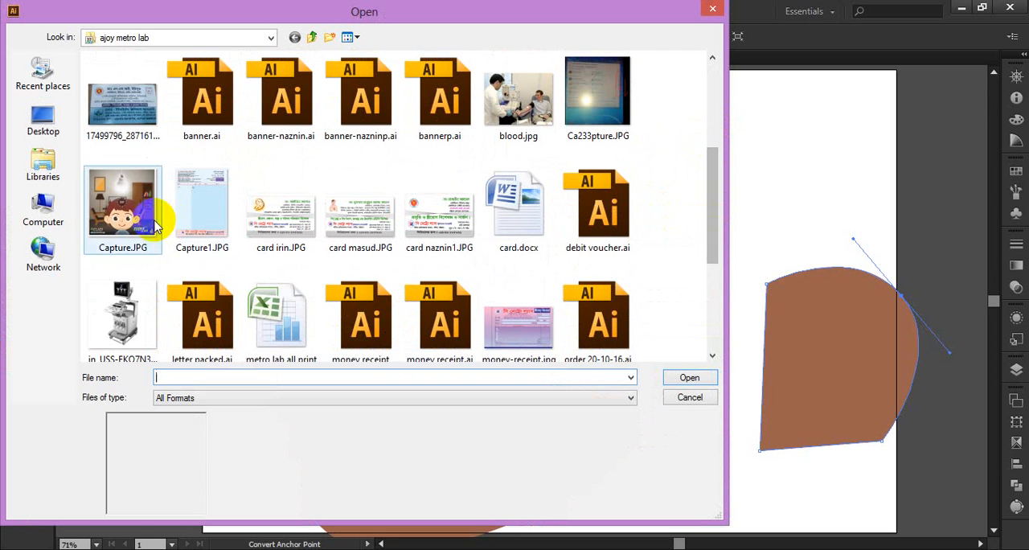
click(122, 207)
click(669, 376)
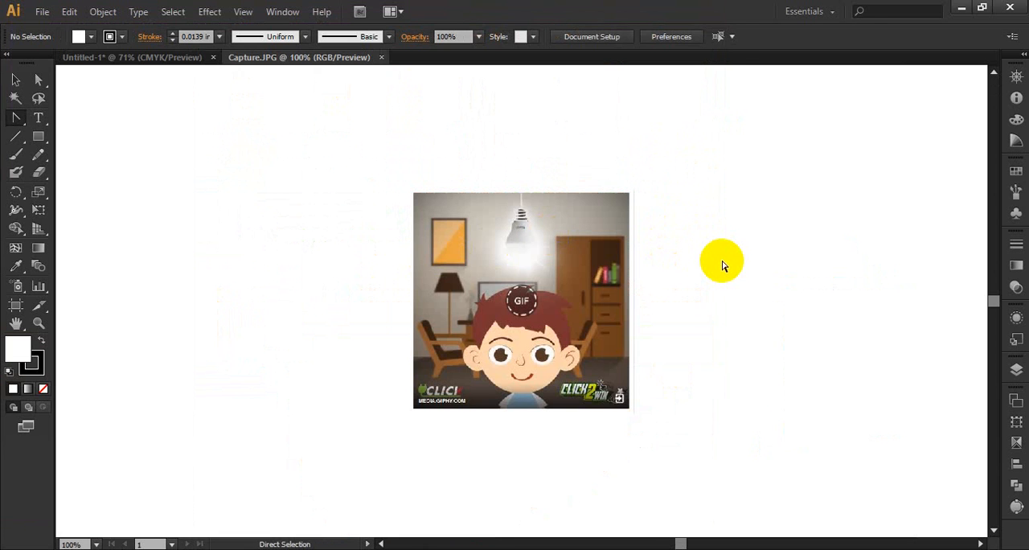
Trace the boy's head with the Pen tool from the chin along the jaw and around the ear on the picture's left.
key(ctrl+0)
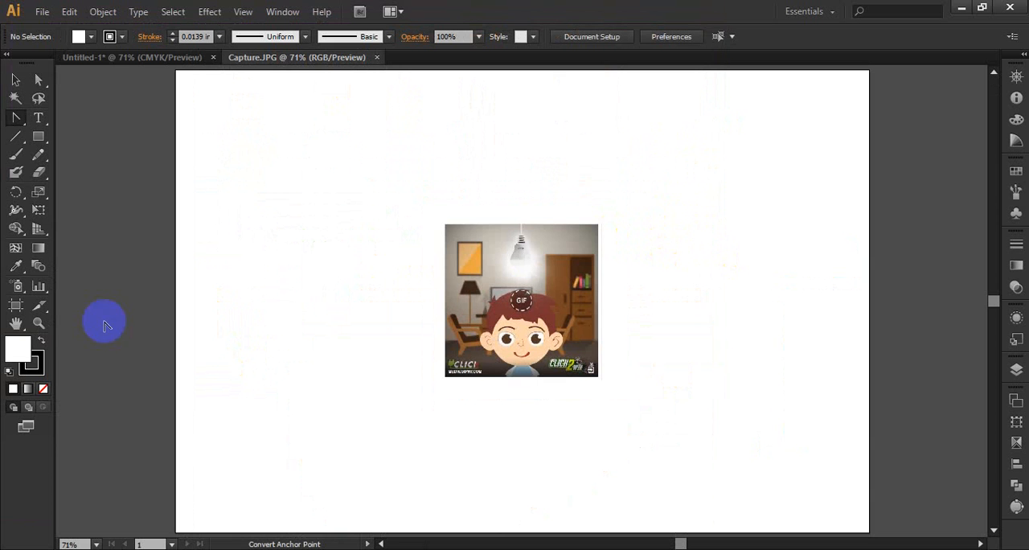
click(37, 323)
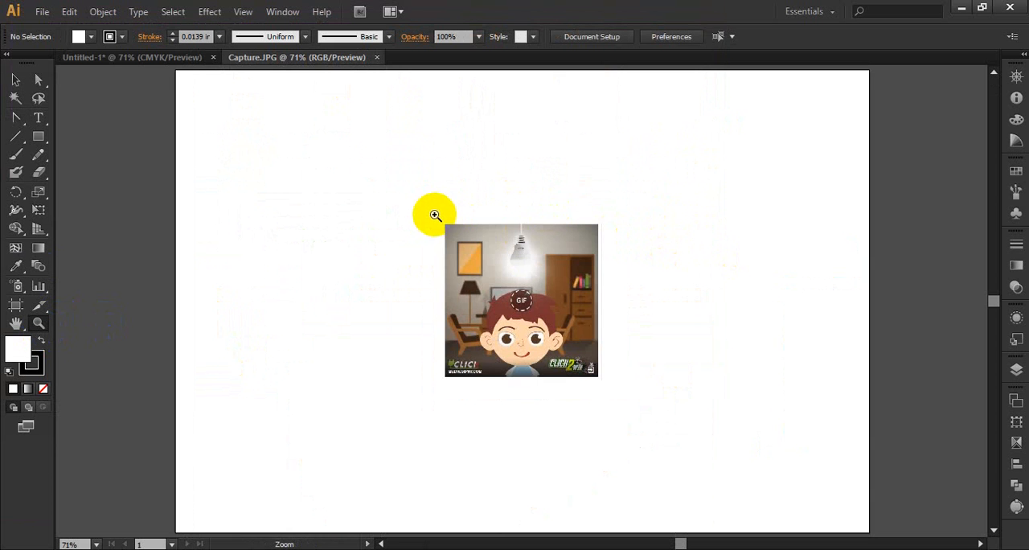
drag(432, 214, 616, 391)
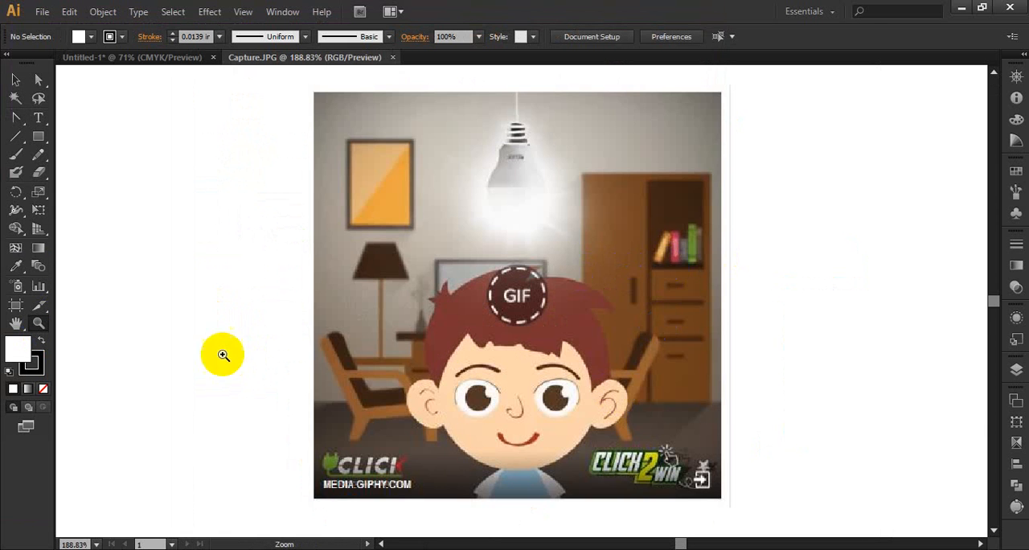
drag(19, 117, 60, 115)
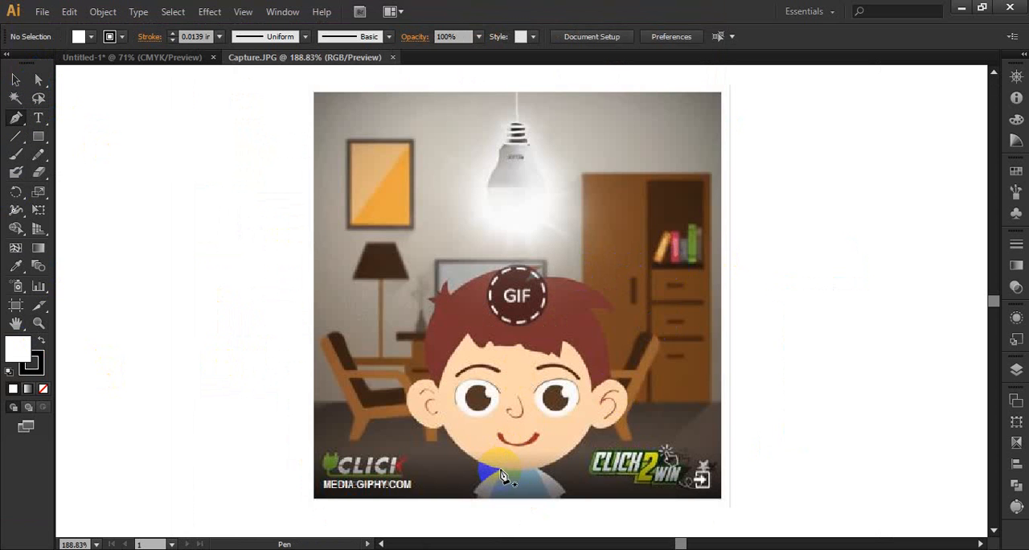
click(500, 470)
drag(444, 425, 412, 386)
click(444, 425)
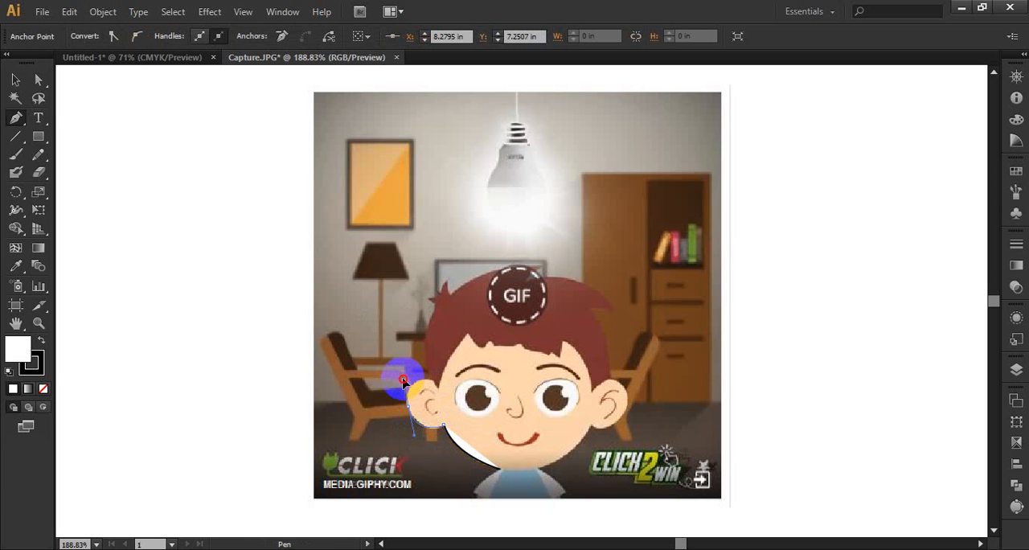
drag(402, 379, 435, 329)
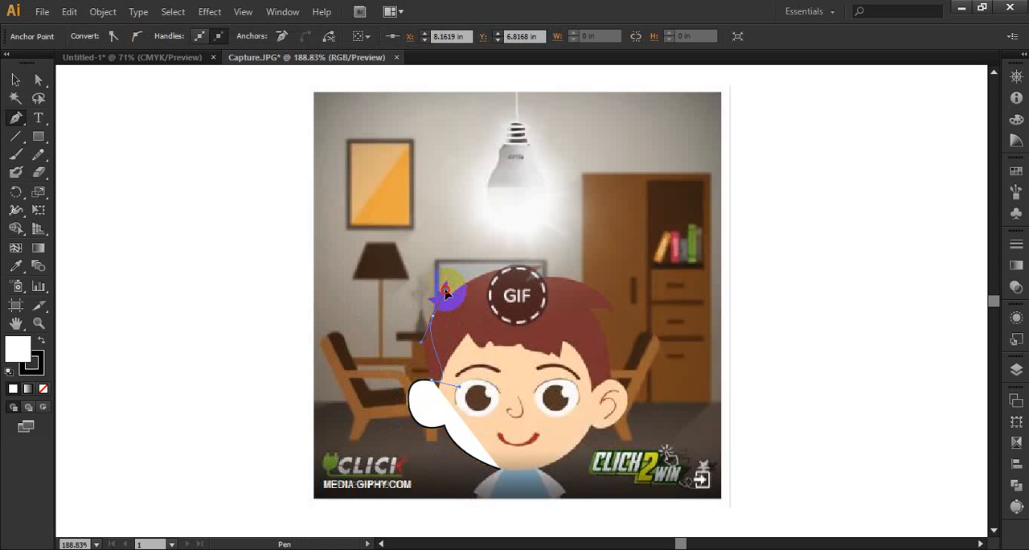
Undo the bulging segment above the left ear and redraw it as a curve following the side of the hair.
click(438, 380)
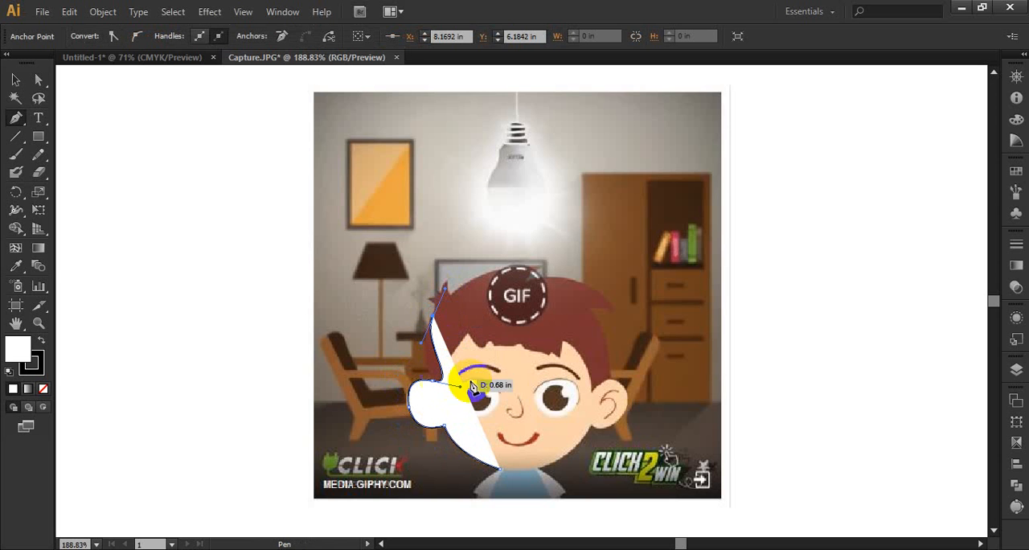
ctrl+click(506, 397)
key(ctrl+z)
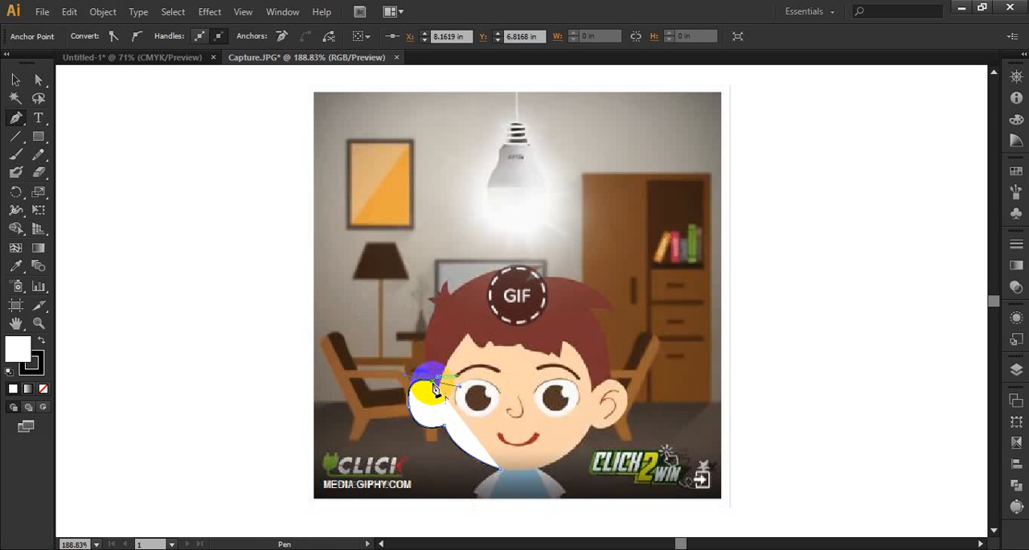
drag(434, 388, 440, 306)
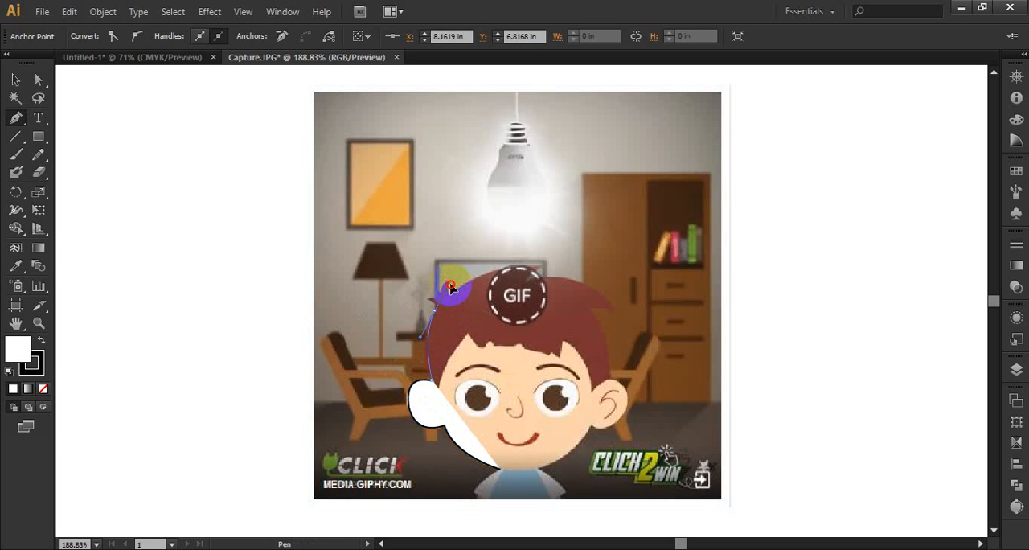
click(456, 266)
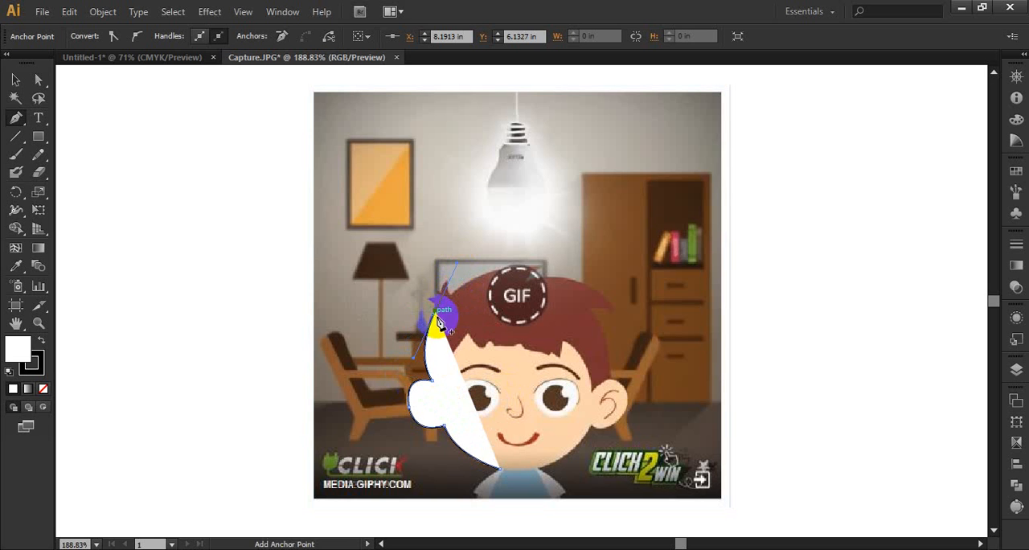
Continue the outline around the small spiky hair tufts at the head's upper left.
drag(436, 318, 416, 290)
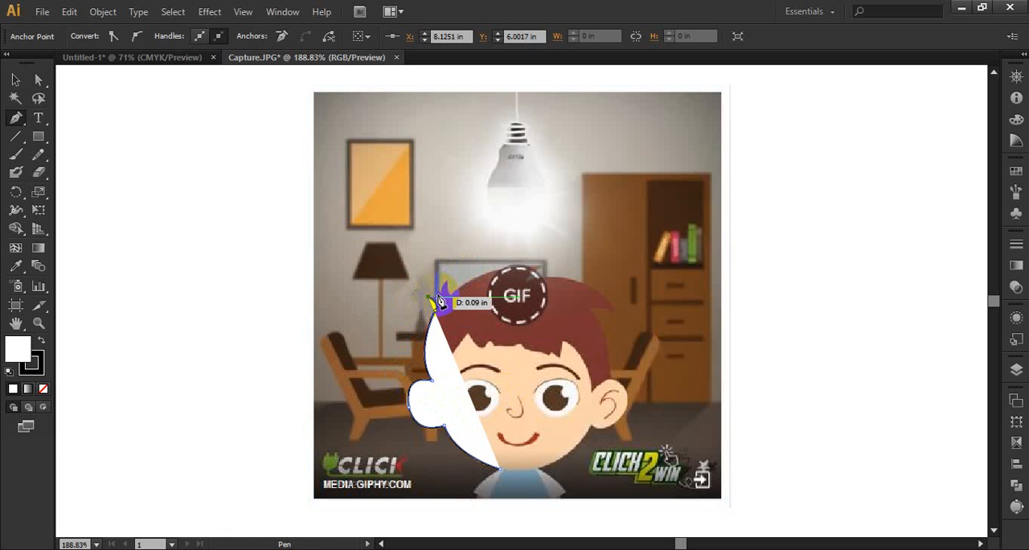
click(439, 297)
drag(435, 297, 450, 286)
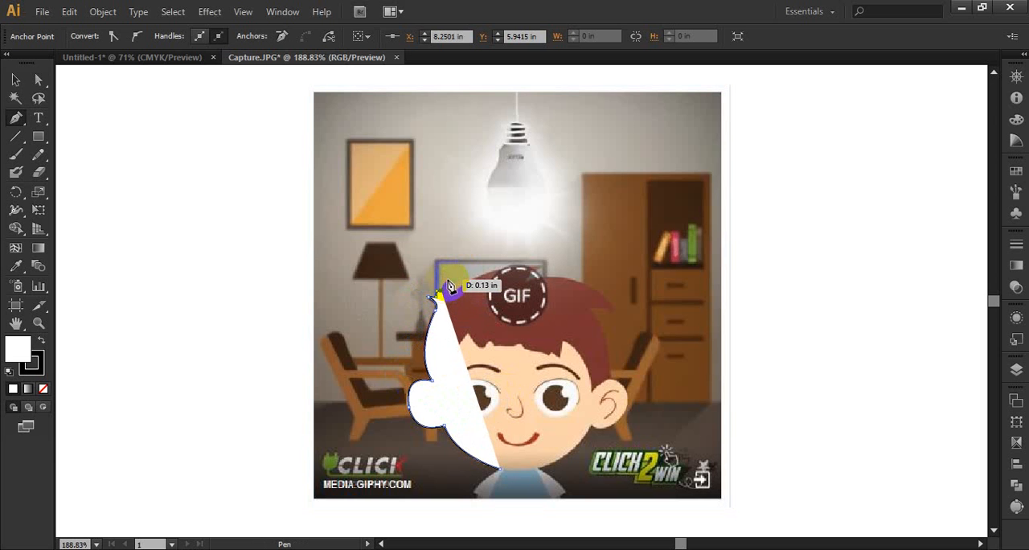
click(448, 280)
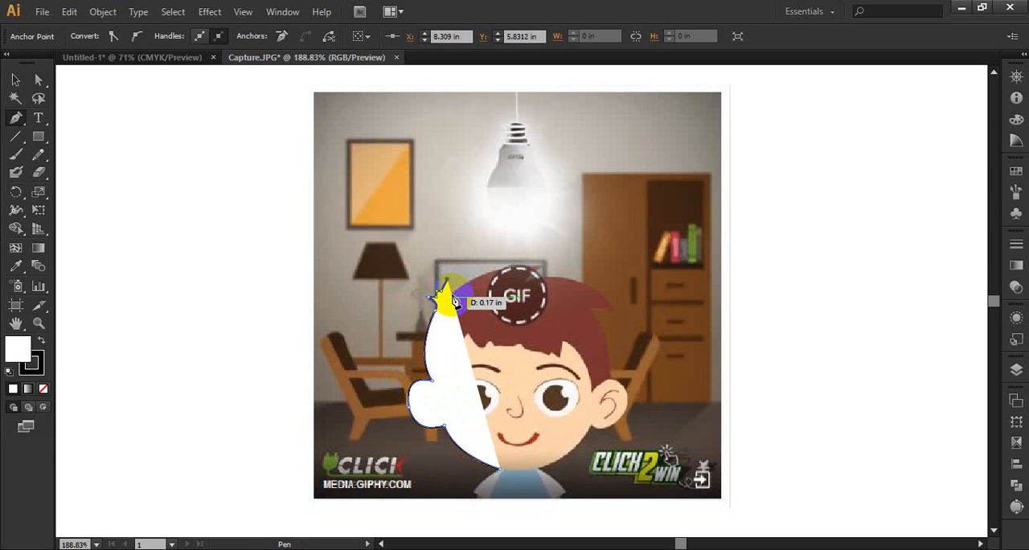
click(462, 296)
drag(460, 298, 459, 301)
click(452, 299)
Extend the outline in a curve over the top of the hair to the crown tip, and remove the path's fill.
drag(539, 270, 599, 270)
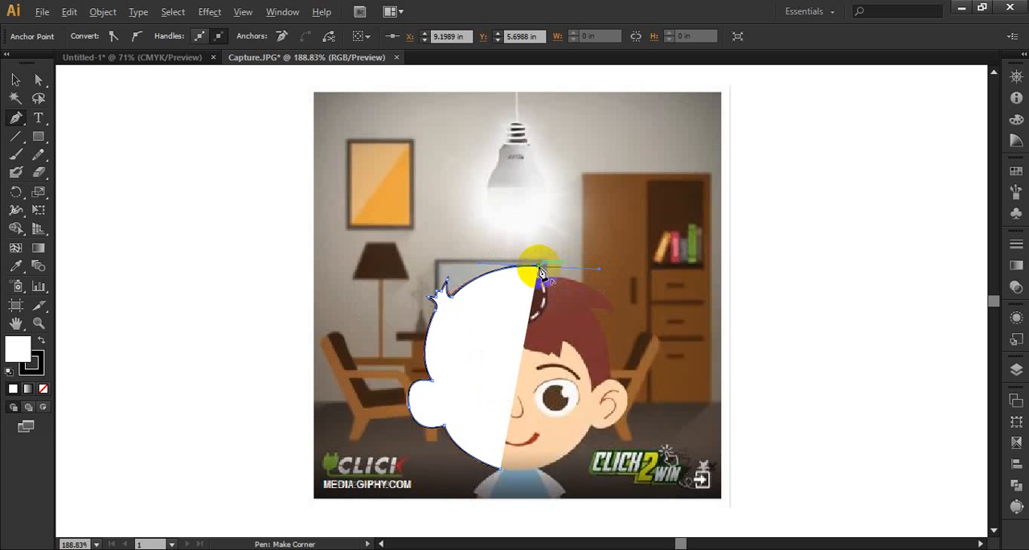
click(540, 266)
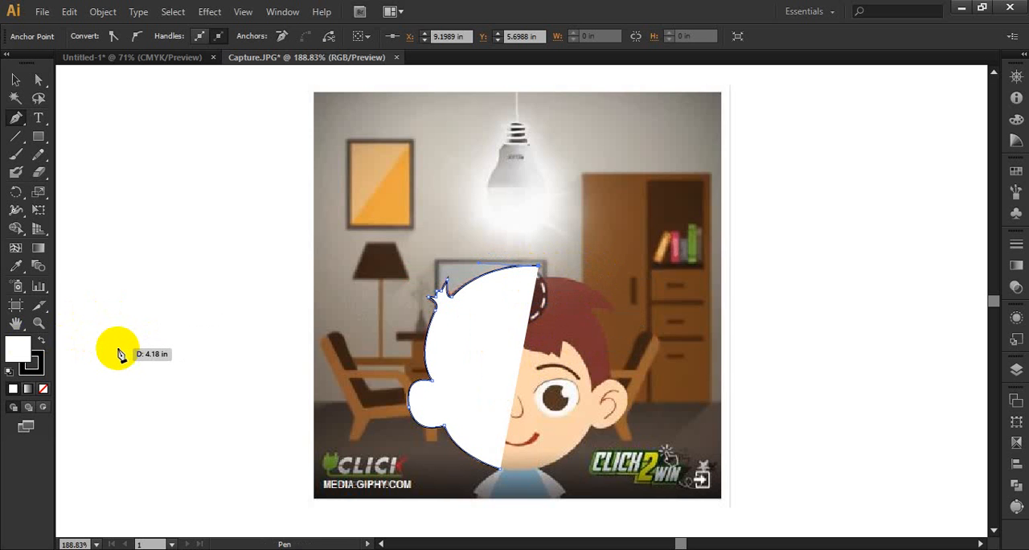
key(/)
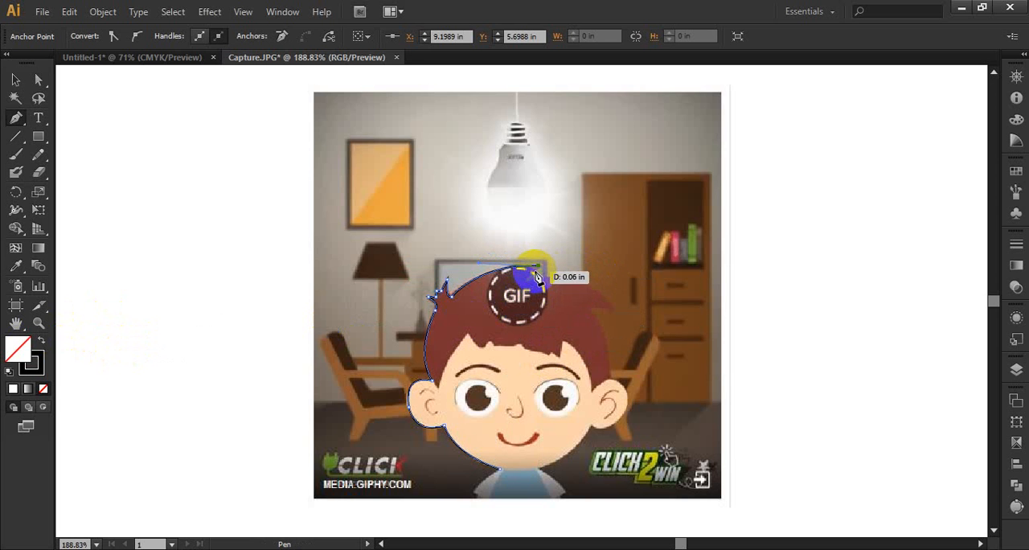
Trace the hair from the crown around the pointed lock on the right and down to the top of the right ear.
drag(534, 274, 634, 352)
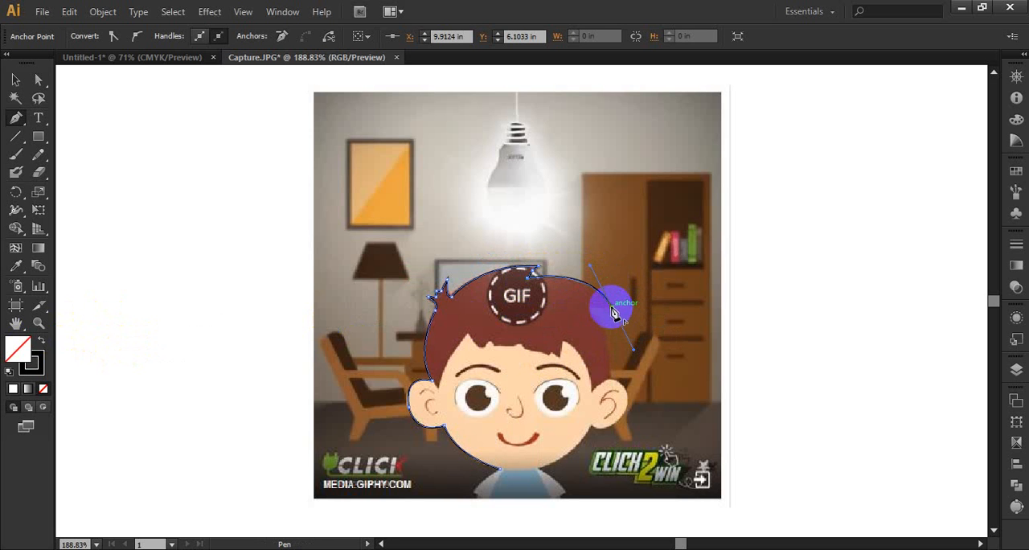
click(612, 308)
drag(591, 306, 590, 313)
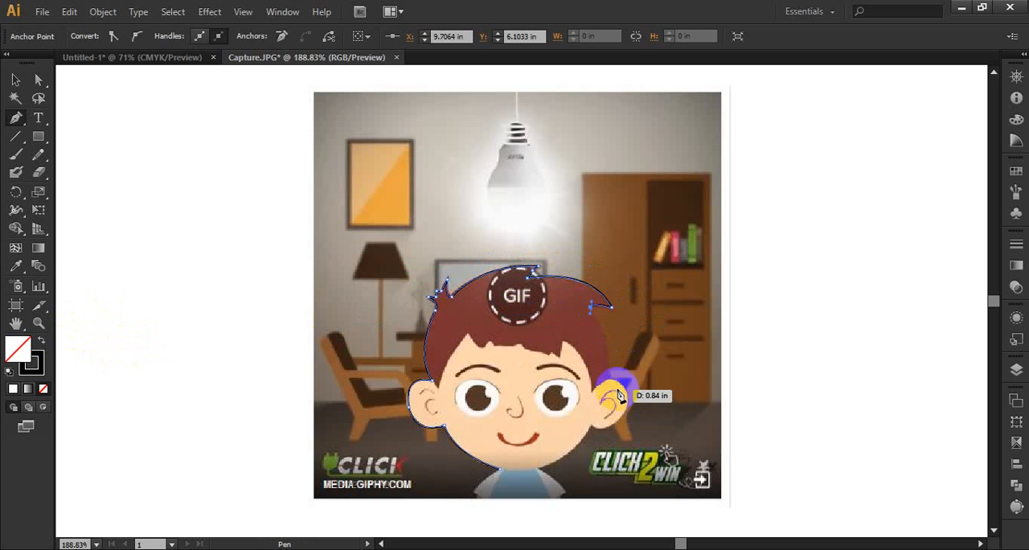
drag(612, 381, 610, 416)
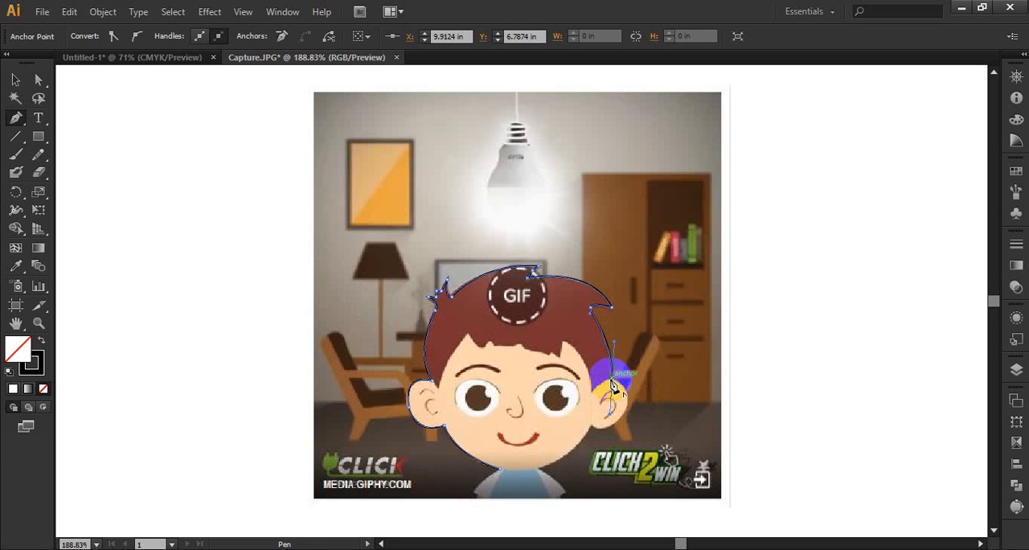
click(611, 379)
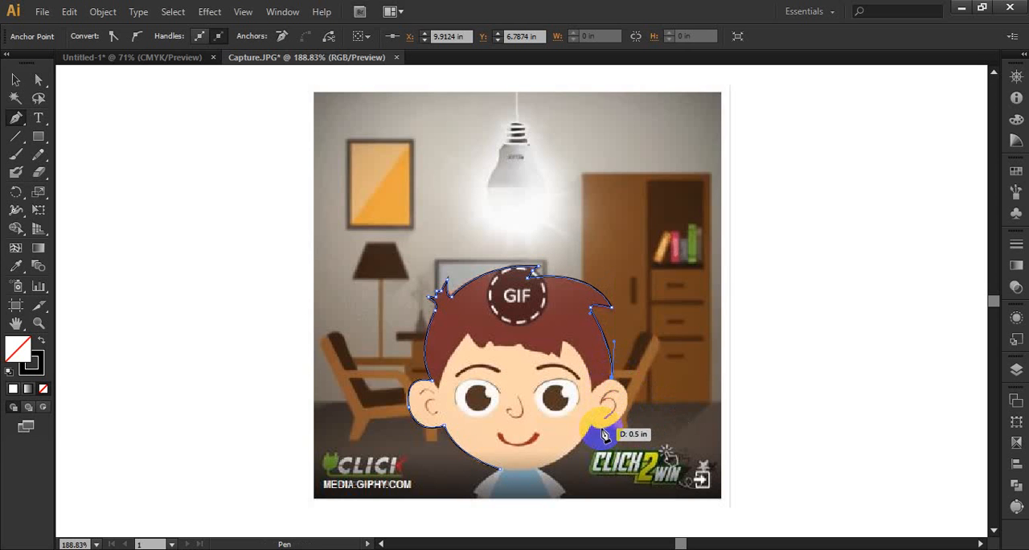
Trace around the right ear and along the jaw, closing the head outline at the chin.
drag(603, 431, 553, 436)
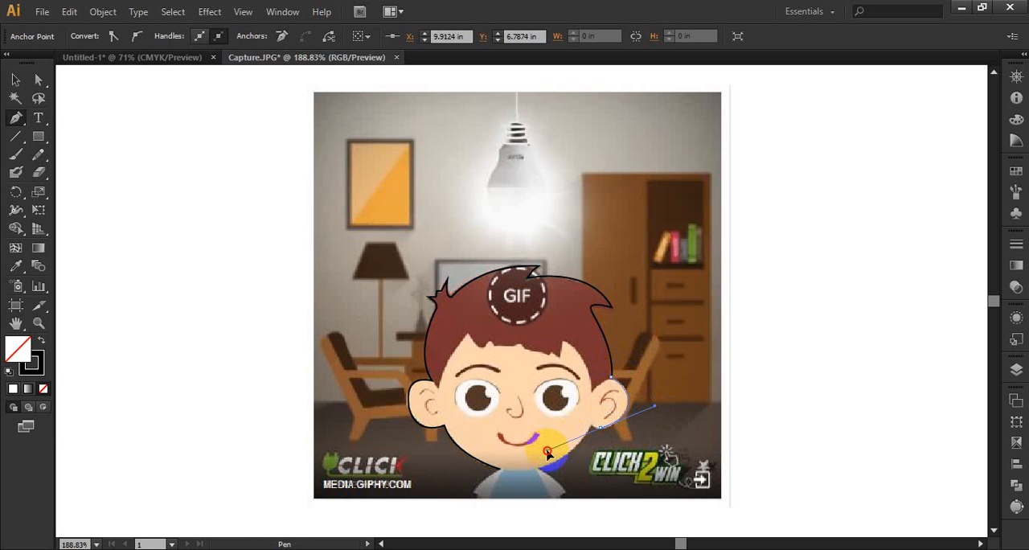
drag(546, 456, 546, 454)
drag(602, 433, 506, 474)
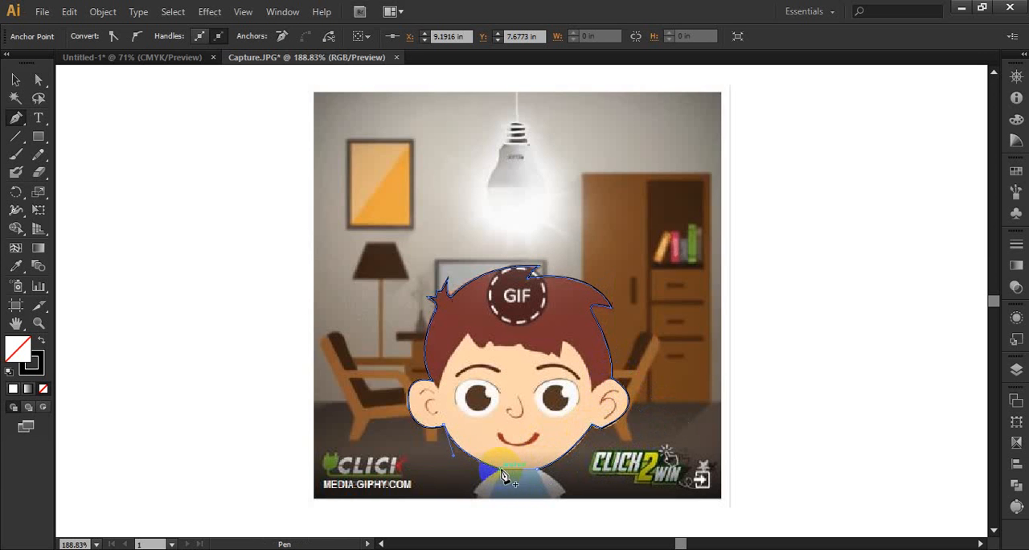
Move the traced head outline off the picture to the empty area on its right.
click(15, 80)
click(545, 356)
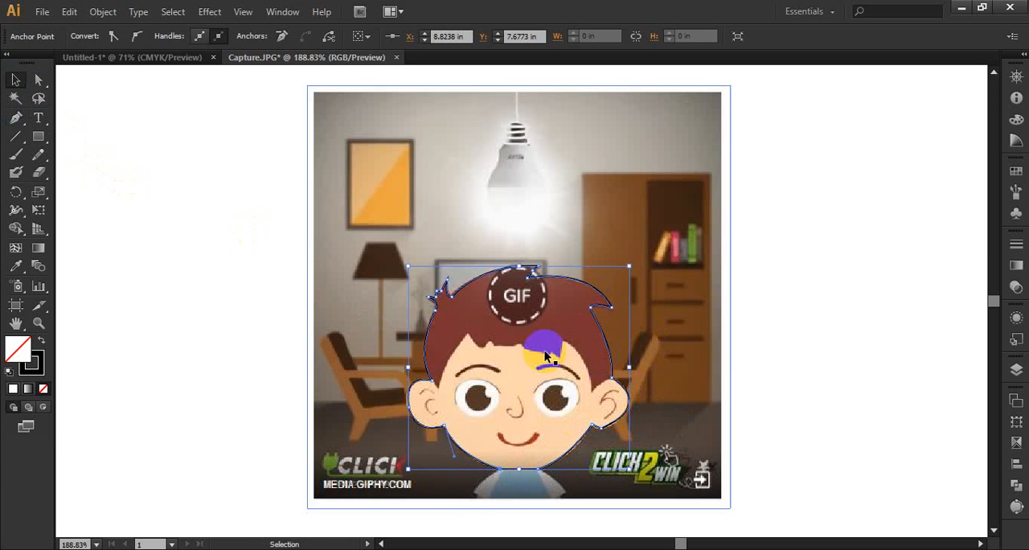
drag(604, 342, 882, 326)
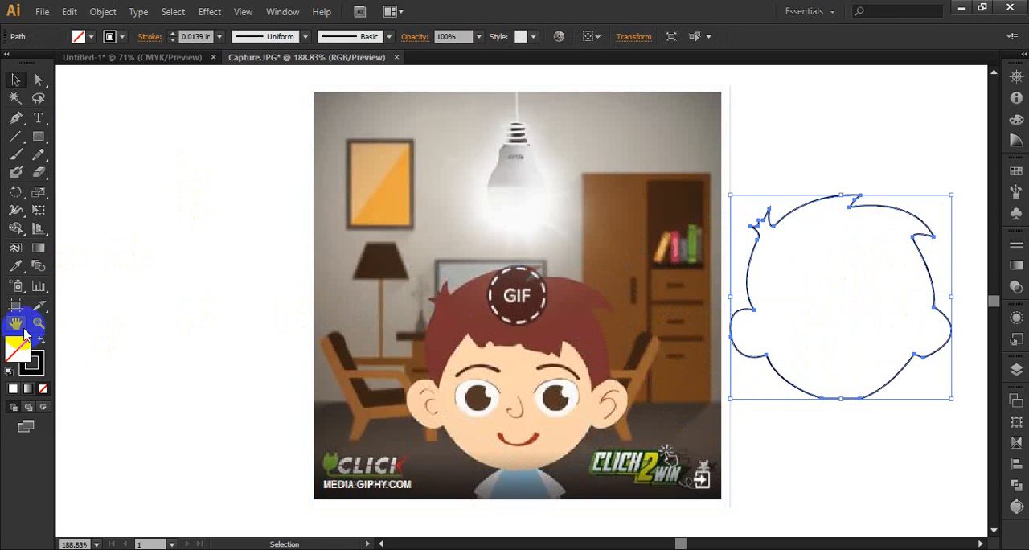
Fill the head outline with the reddish-brown hair colour sampled from the picture with the Eyedropper.
click(16, 266)
click(768, 269)
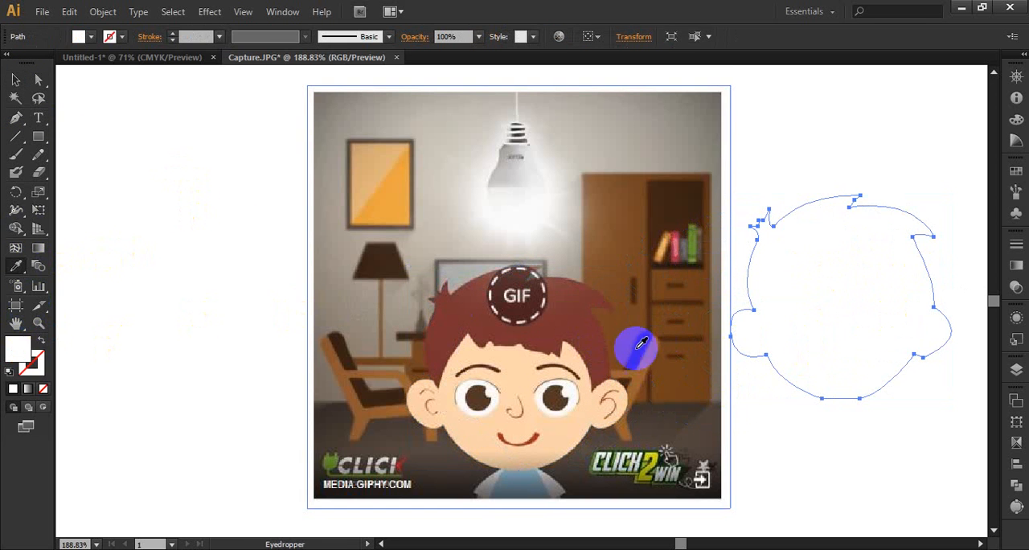
click(573, 320)
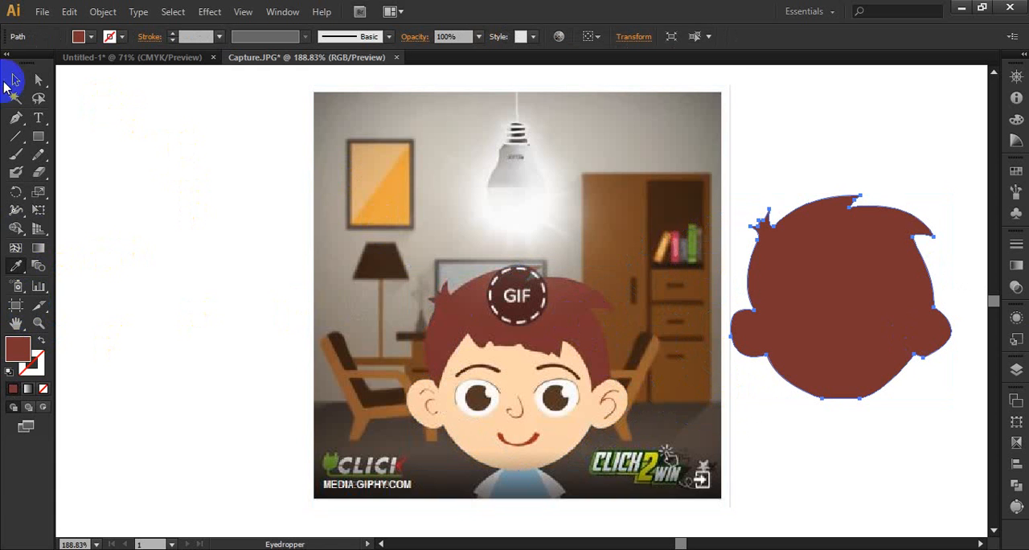
click(13, 81)
click(815, 105)
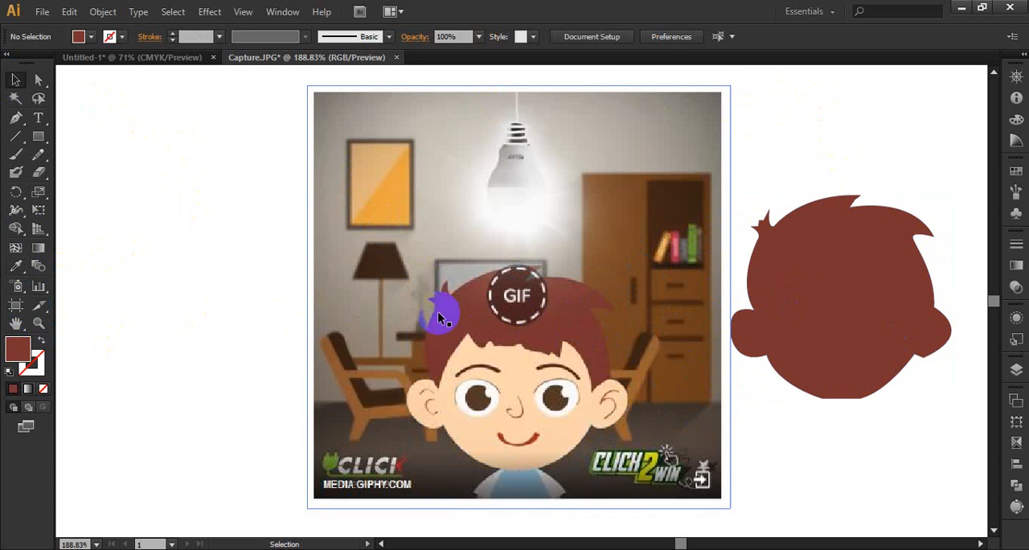
click(846, 304)
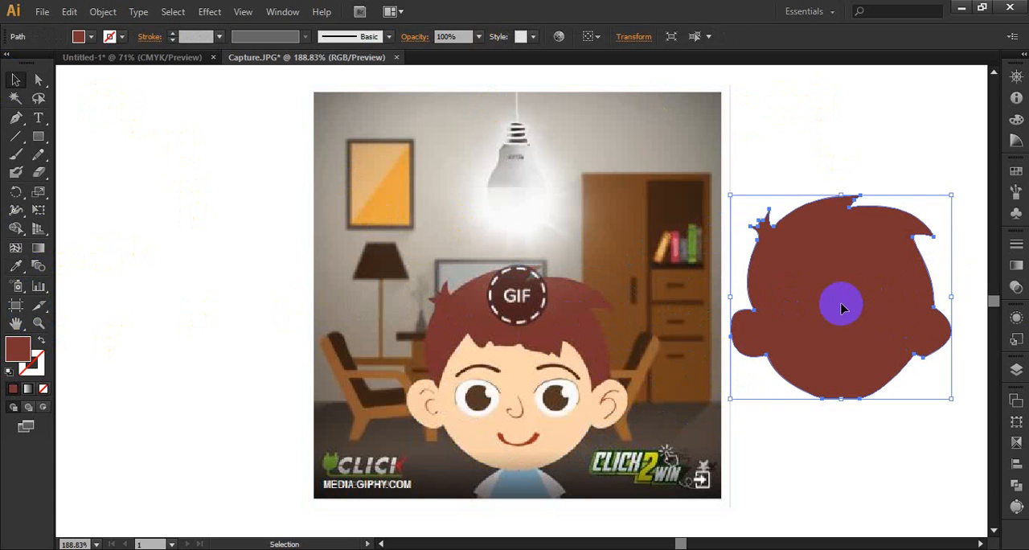
Switch to the Untitled-1 document and delete both brown practice shapes near the card design.
click(151, 62)
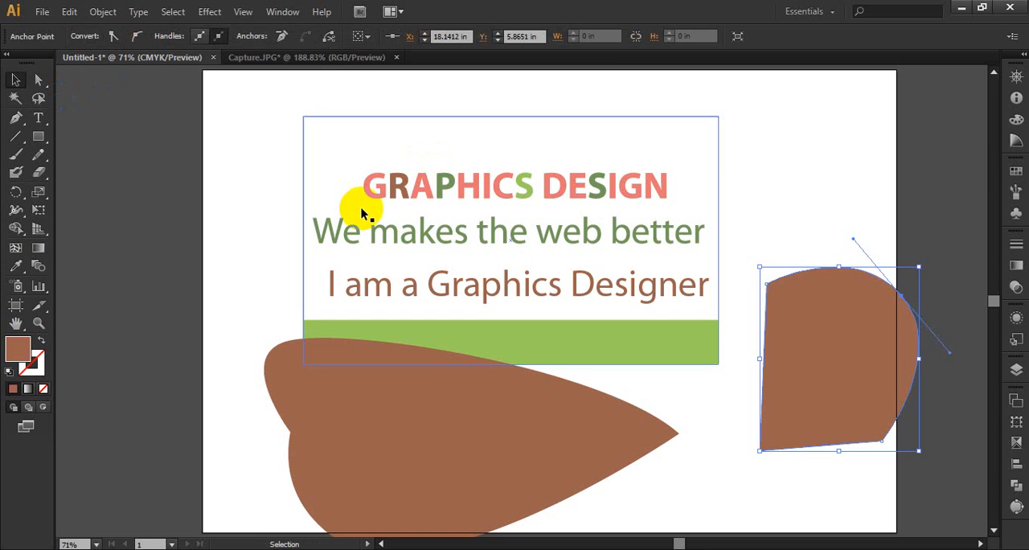
scroll(645, 279, down, 3)
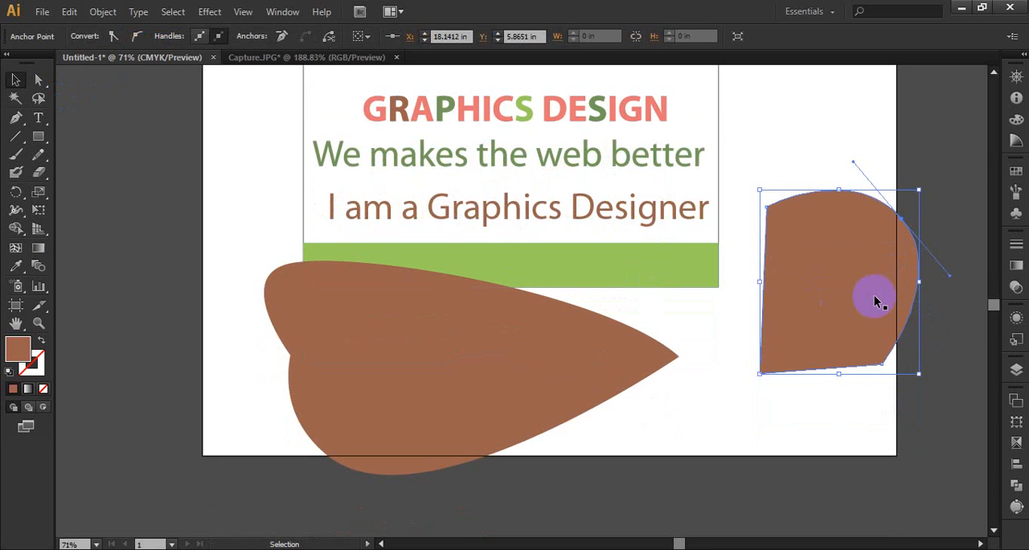
key(ctrl+z)
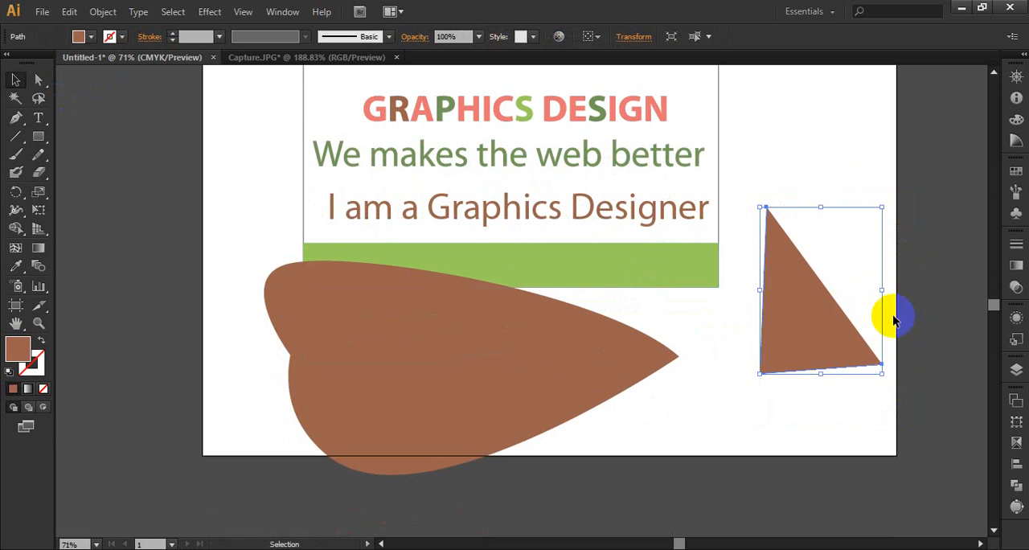
key(Delete)
click(598, 363)
key(Delete)
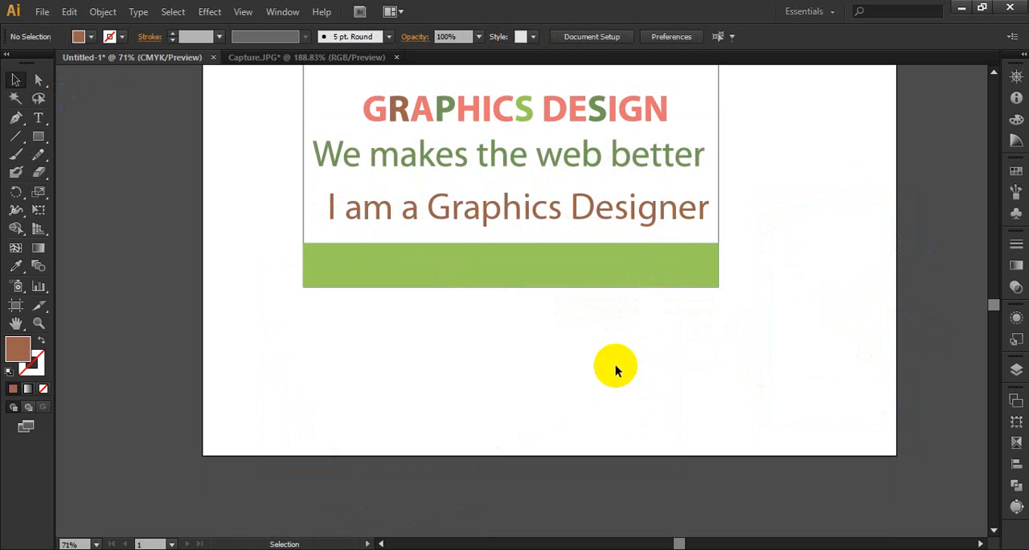
Try to start text with the Area Type tool on the empty artboard below the card, without a path.
drag(38, 117, 130, 118)
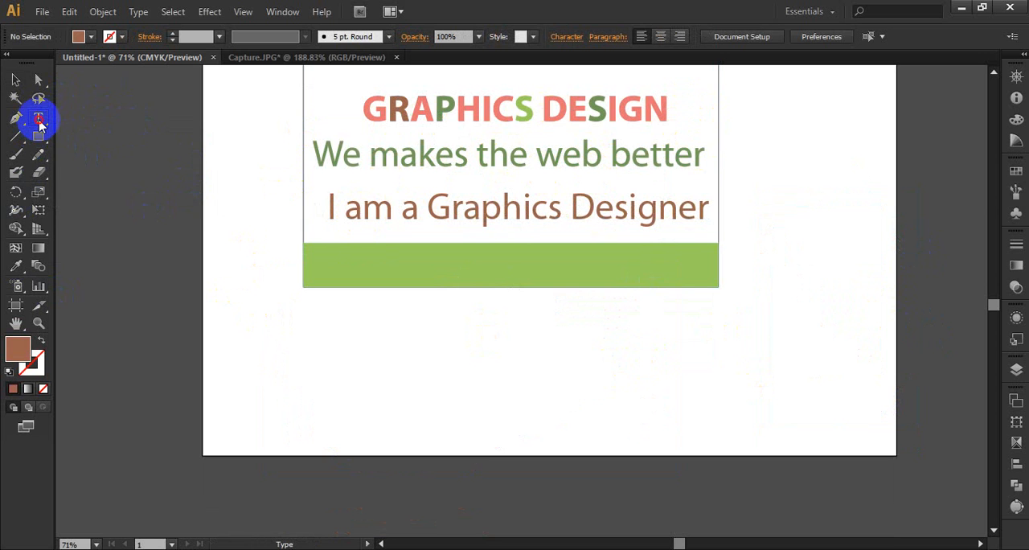
drag(40, 122, 97, 136)
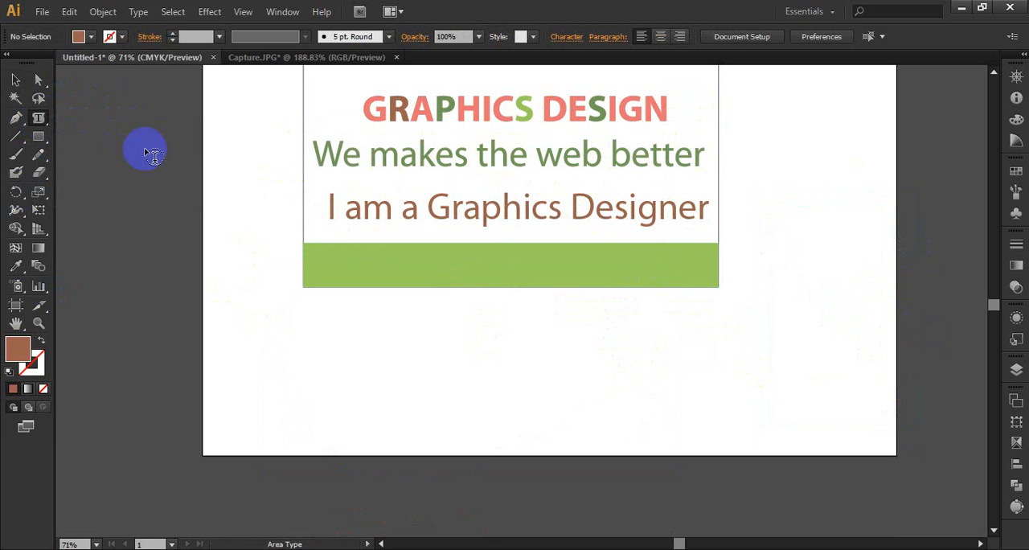
click(290, 367)
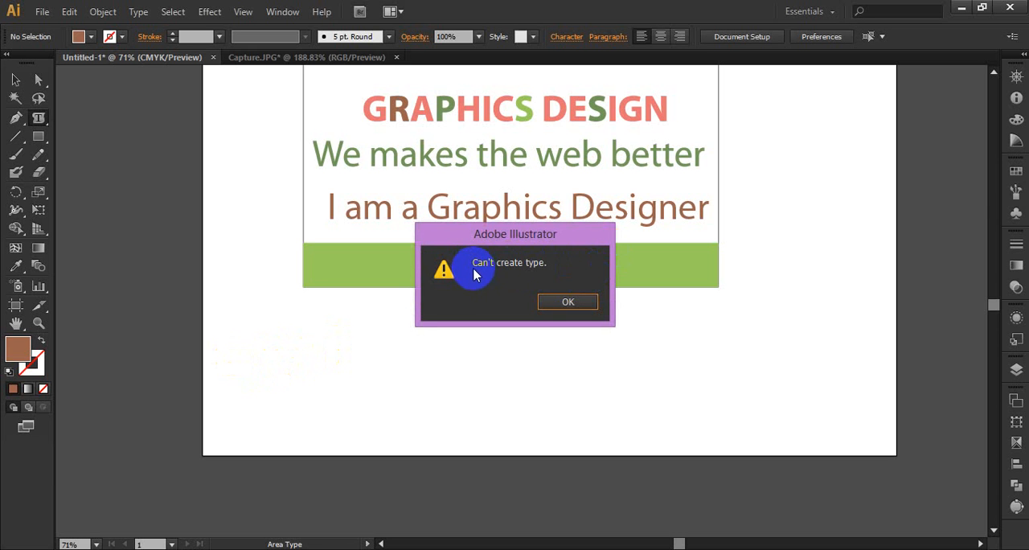
click(568, 303)
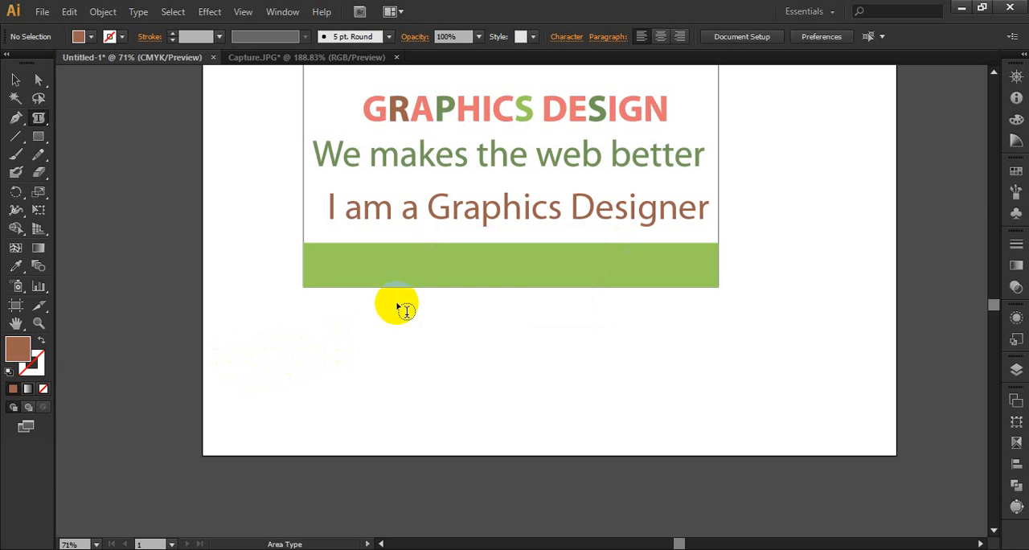
click(283, 354)
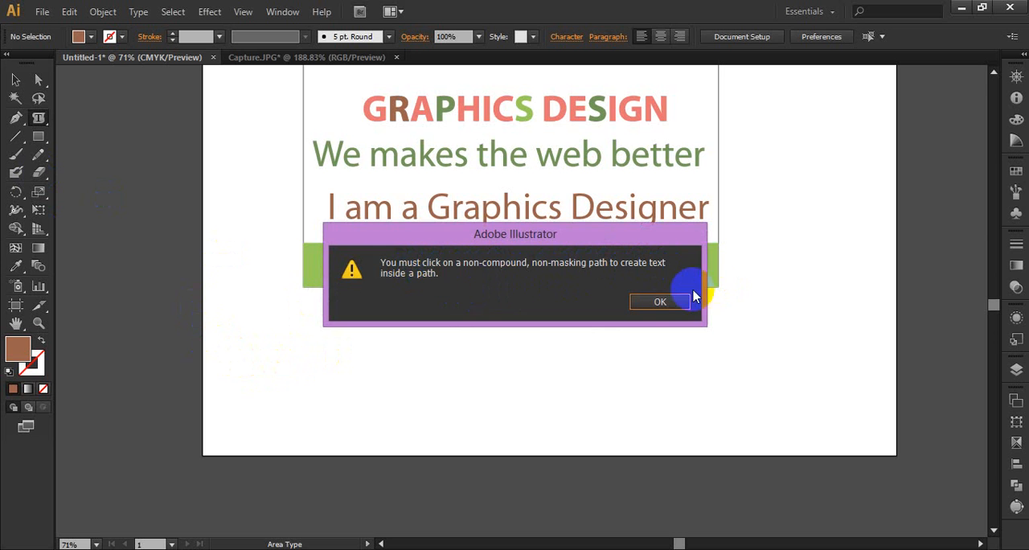
click(661, 303)
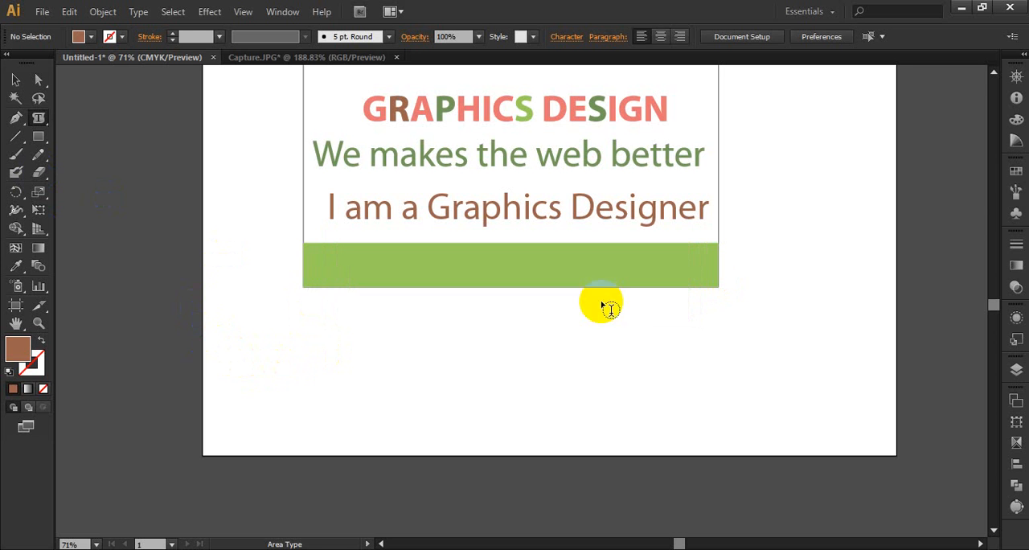
Draw a wide rectangle below the card and fill it with the area type text "I am a graphics Designer".
click(40, 137)
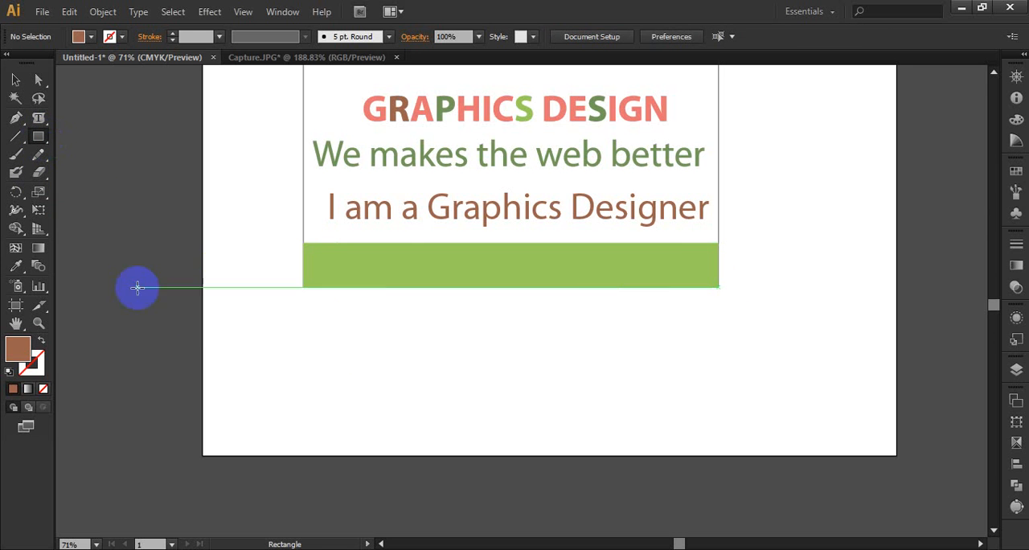
drag(298, 393, 604, 517)
scroll(604, 466, down, 3)
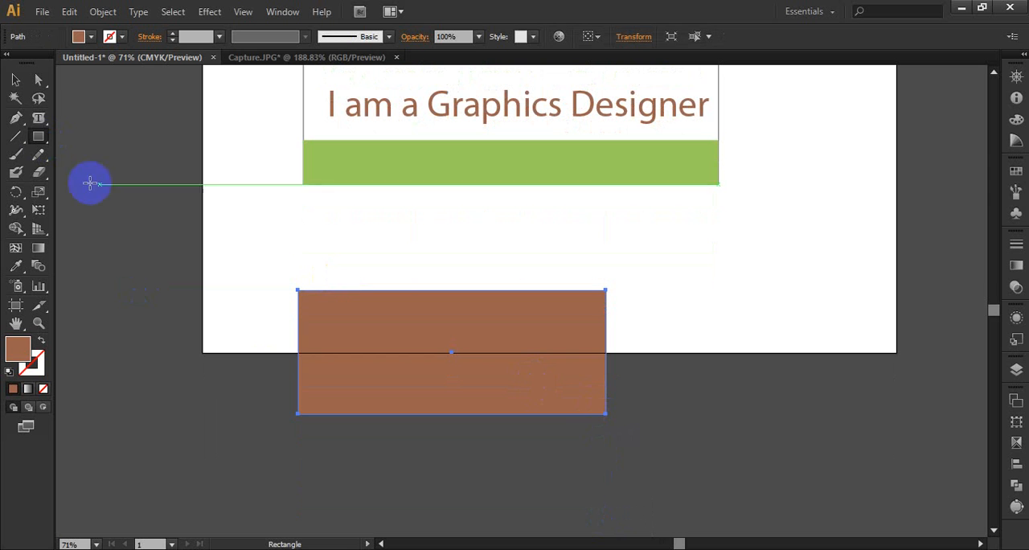
click(38, 117)
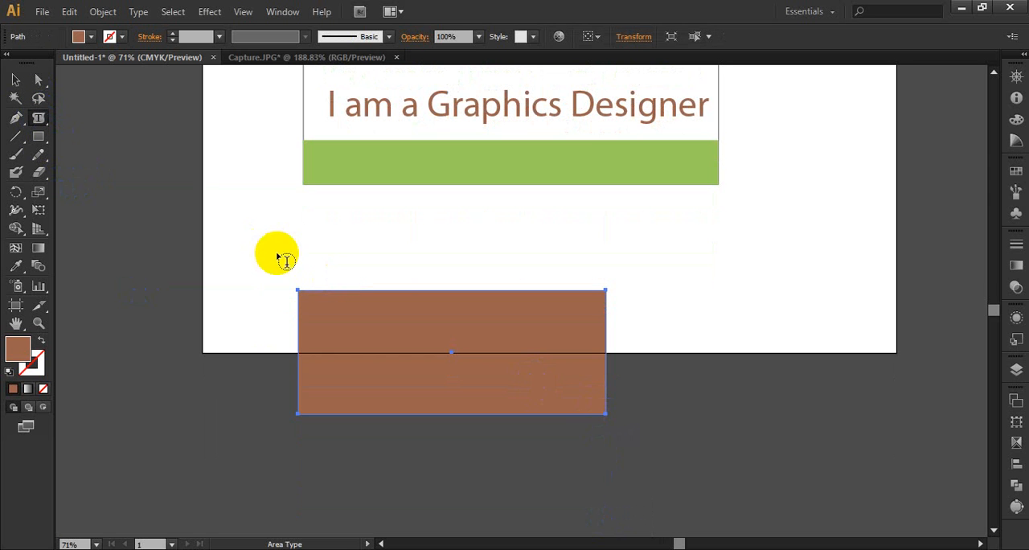
click(305, 303)
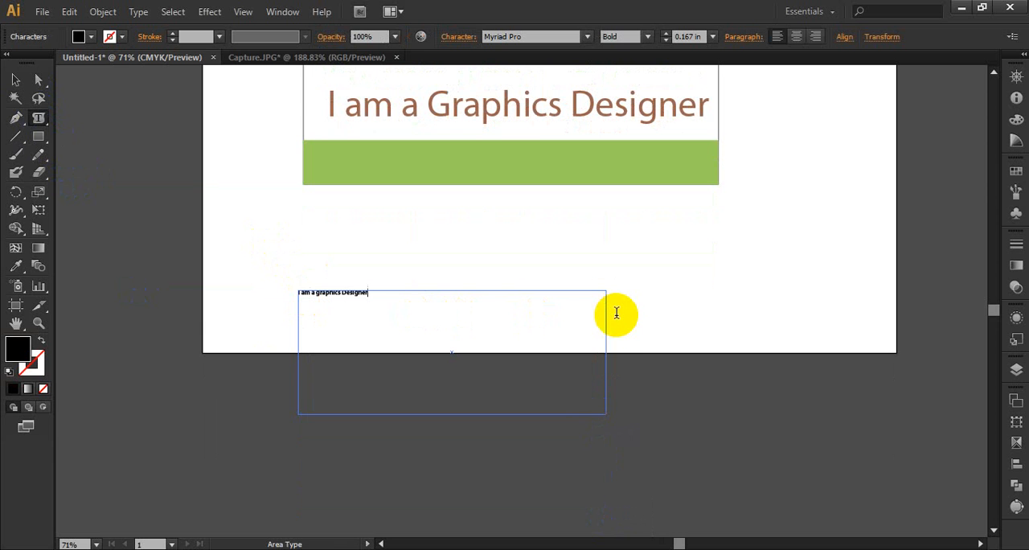
Set the font size of all the text in the area type box to 1 in.
key(ctrl+a)
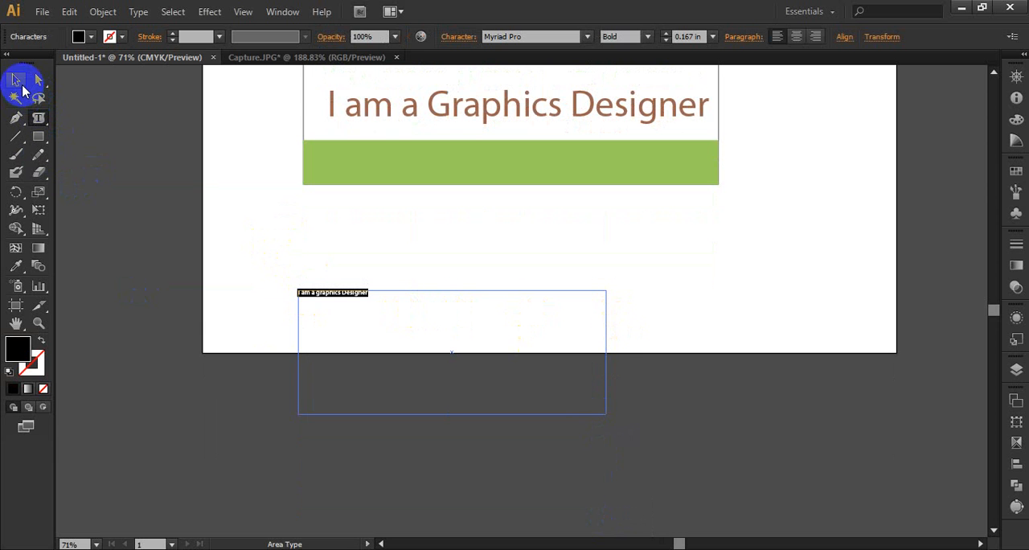
click(666, 34)
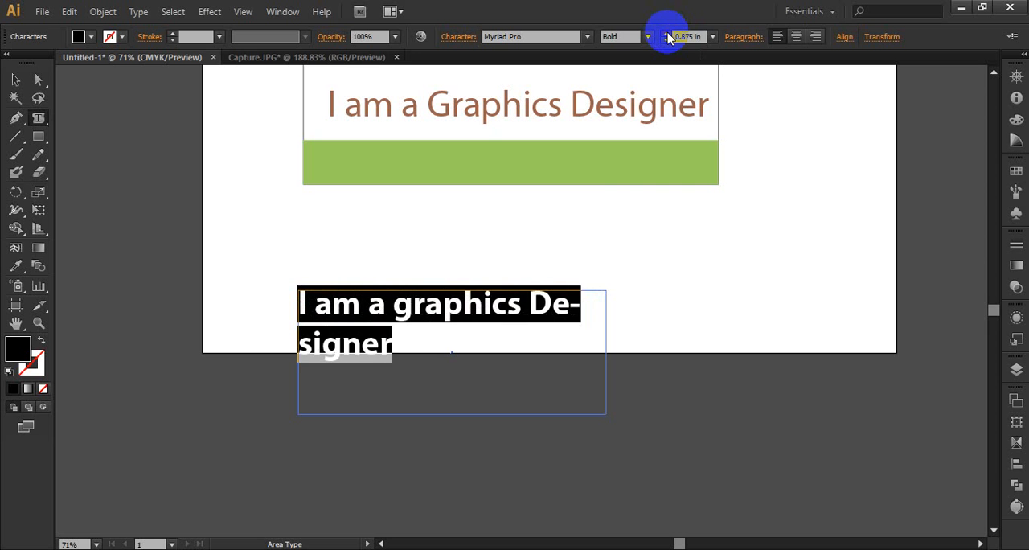
click(666, 36)
click(15, 79)
click(654, 275)
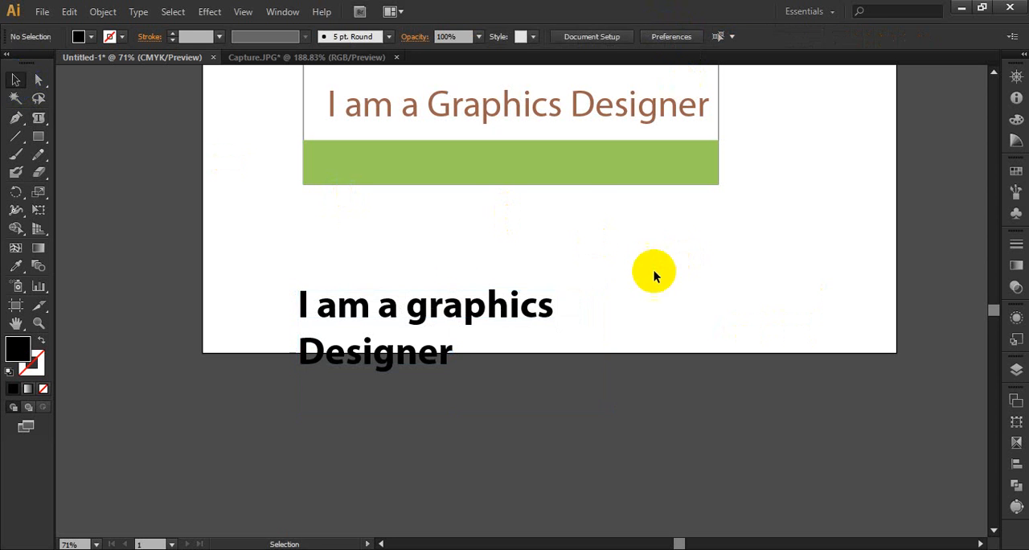
Move the area type box up onto the artboard, just below the card's green bar.
click(522, 313)
click(674, 298)
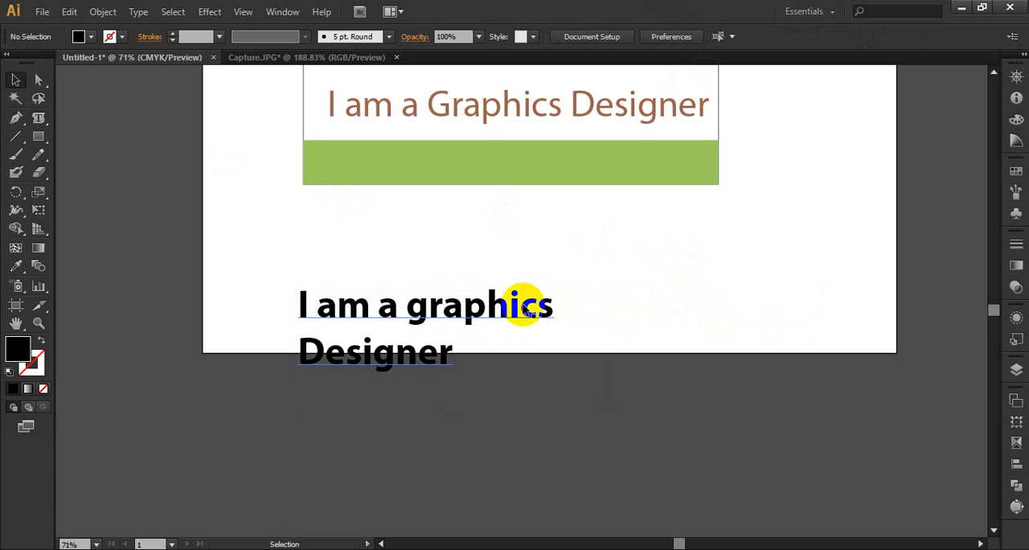
click(524, 309)
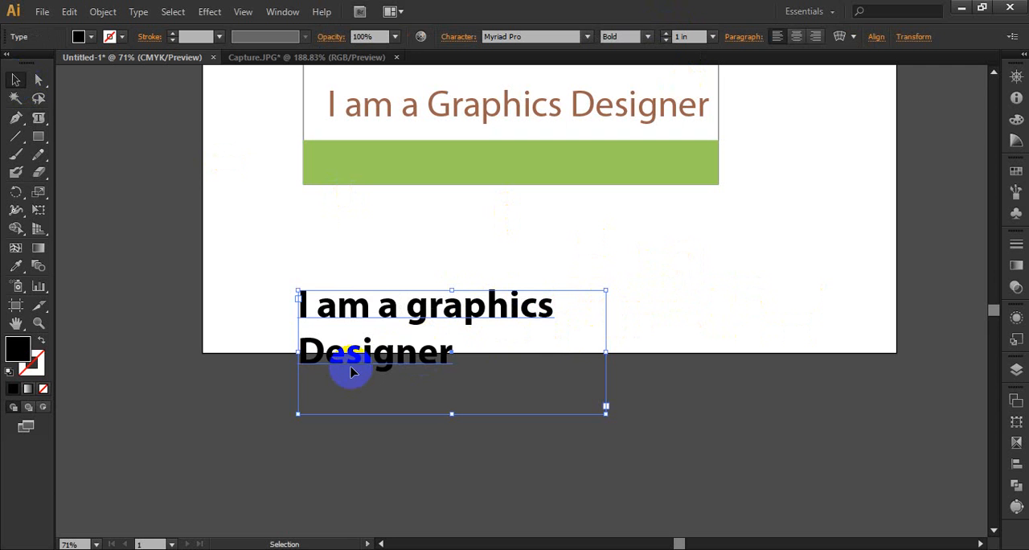
drag(437, 292, 450, 221)
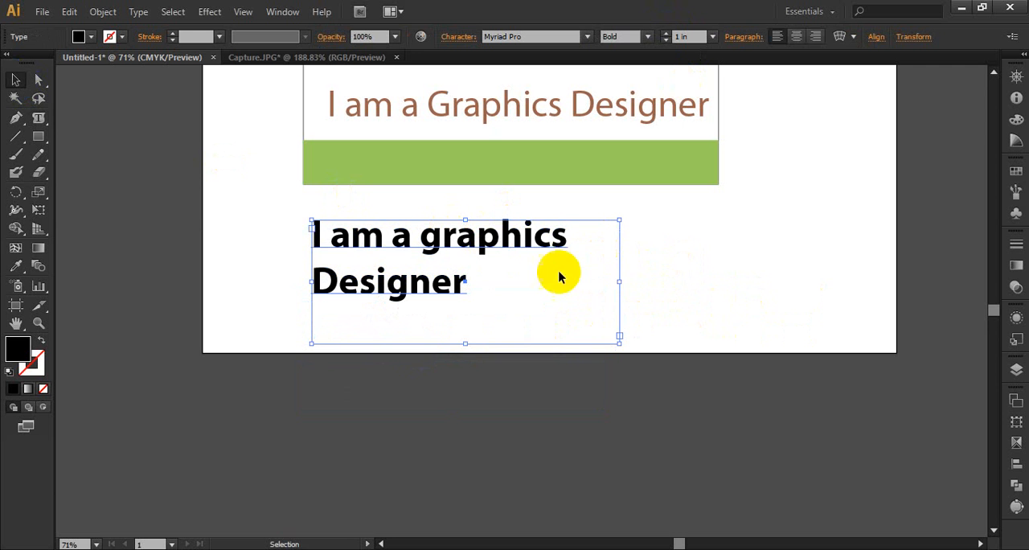
Copy the sentence in the area type box and paste it repeatedly after the original, making five sentences in all.
click(39, 119)
drag(37, 119, 116, 137)
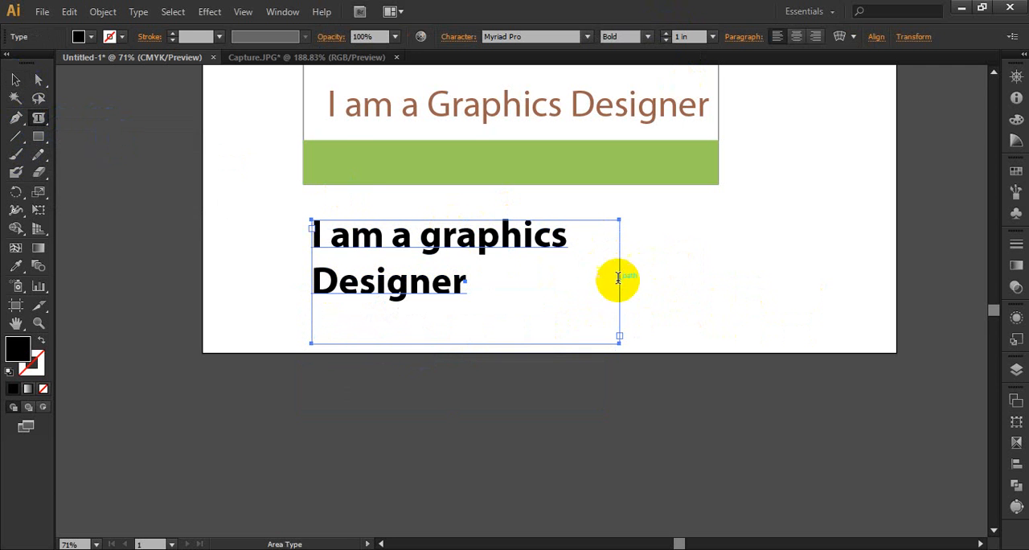
click(462, 283)
drag(462, 283, 317, 235)
key(ctrl+c)
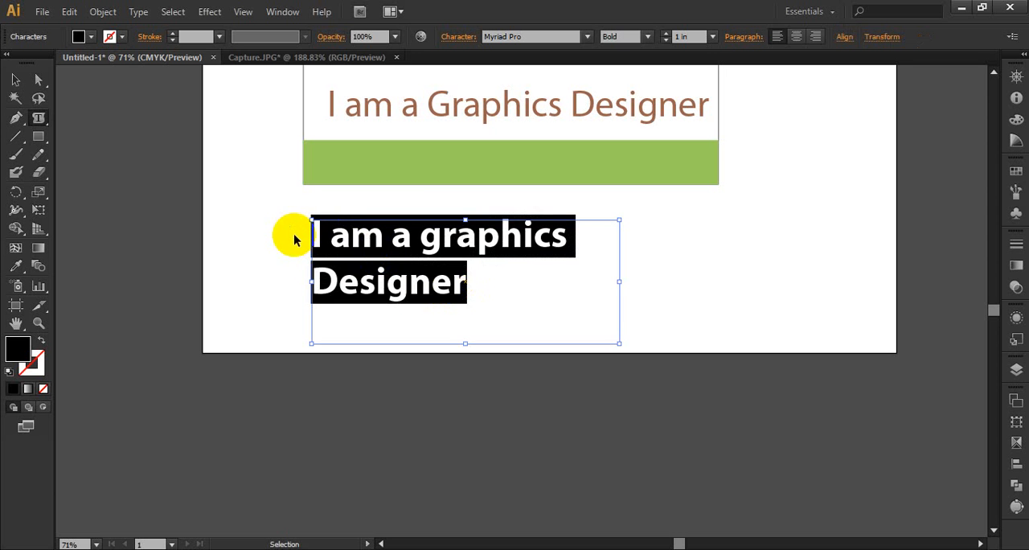
click(465, 283)
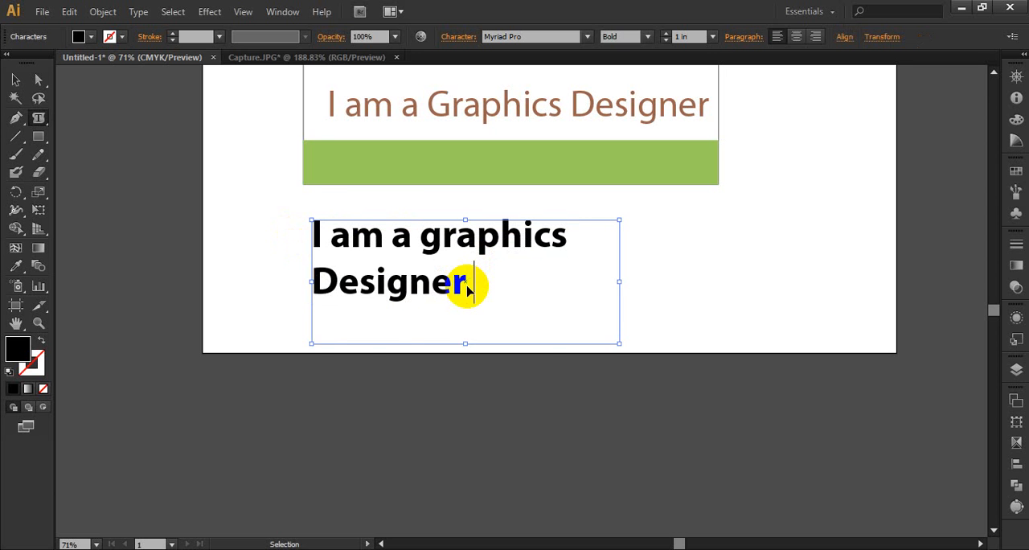
key(ctrl+v)
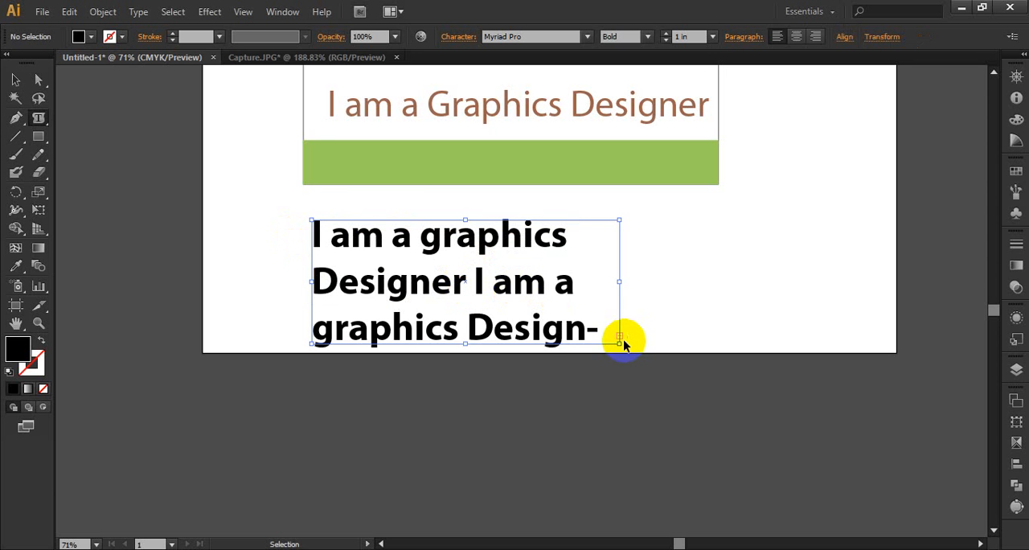
Extend the area type box downward and widen it until one full sentence fits on each line.
click(15, 81)
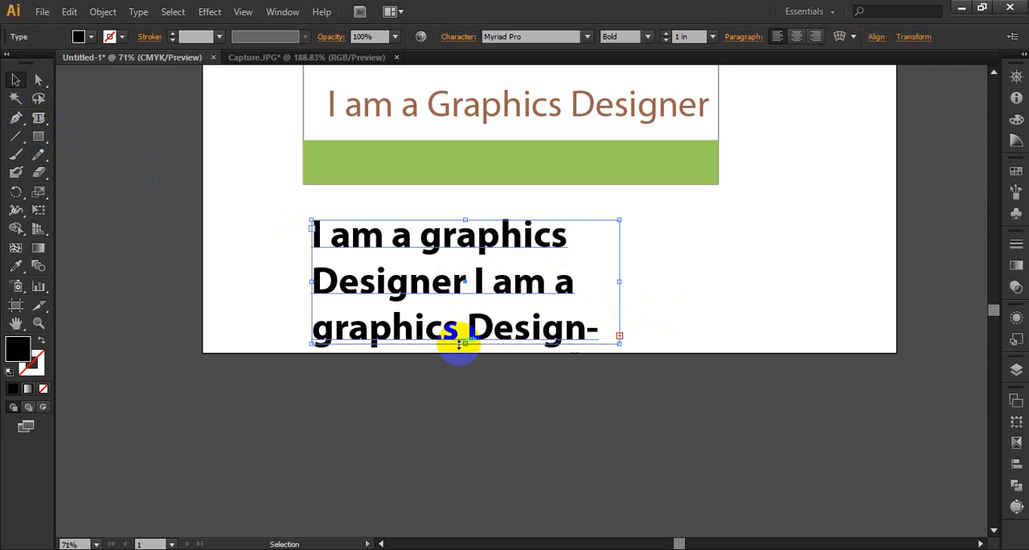
drag(463, 344, 461, 527)
scroll(671, 329, down, 3)
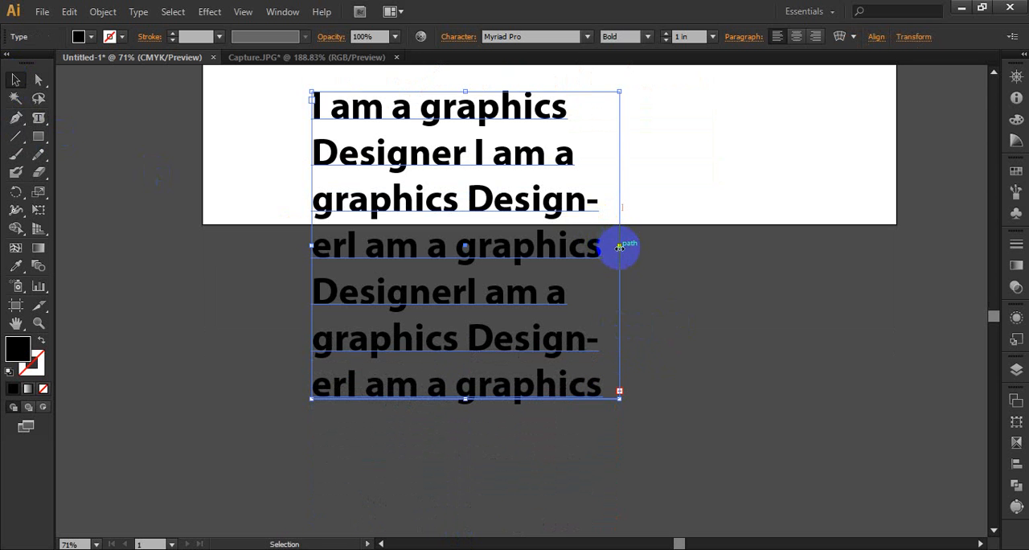
drag(619, 247, 777, 248)
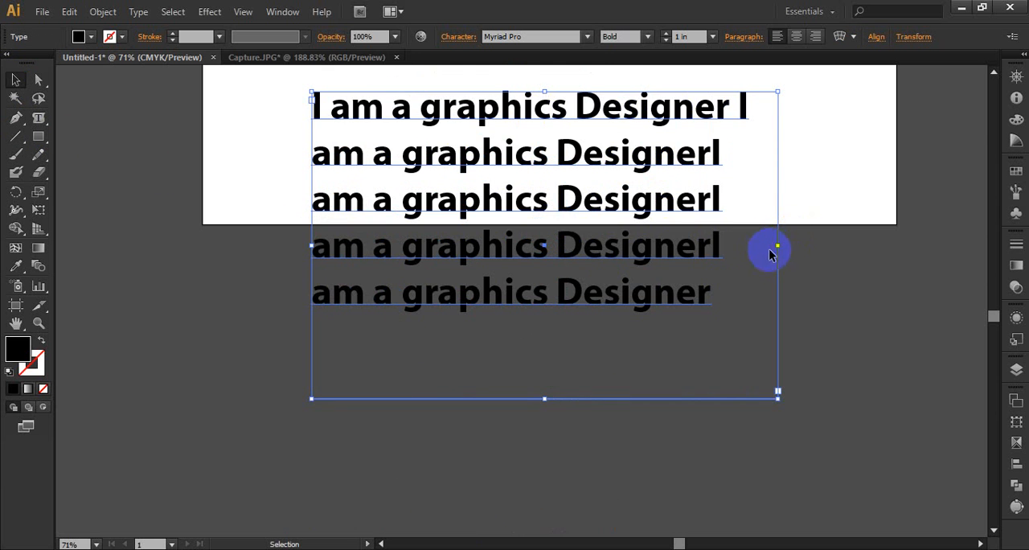
drag(779, 246, 742, 253)
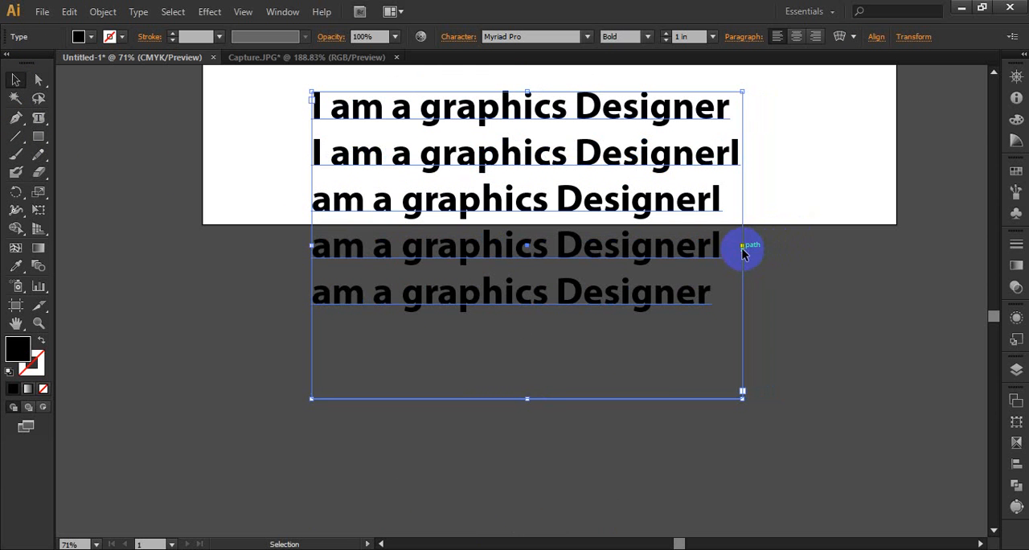
Insert line breaks after the second, third and fourth sentences so each one starts on its own line.
click(37, 117)
drag(731, 163, 750, 165)
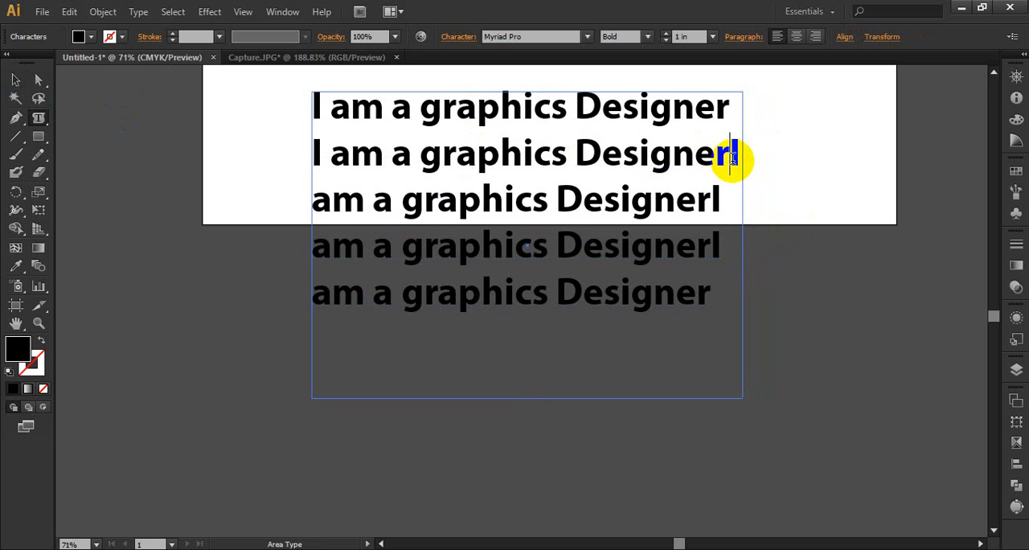
key(Return)
click(731, 201)
key(Return)
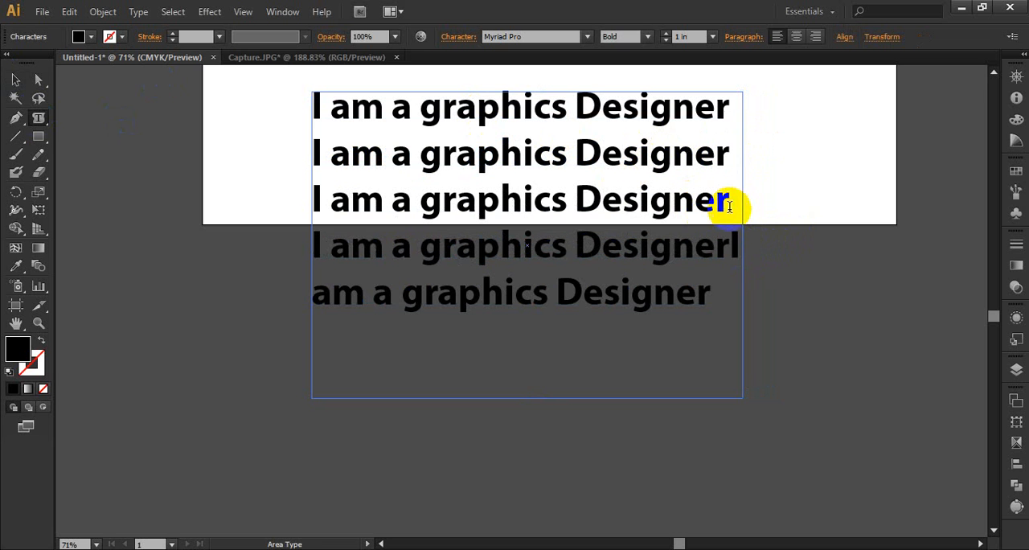
click(712, 244)
key(Return)
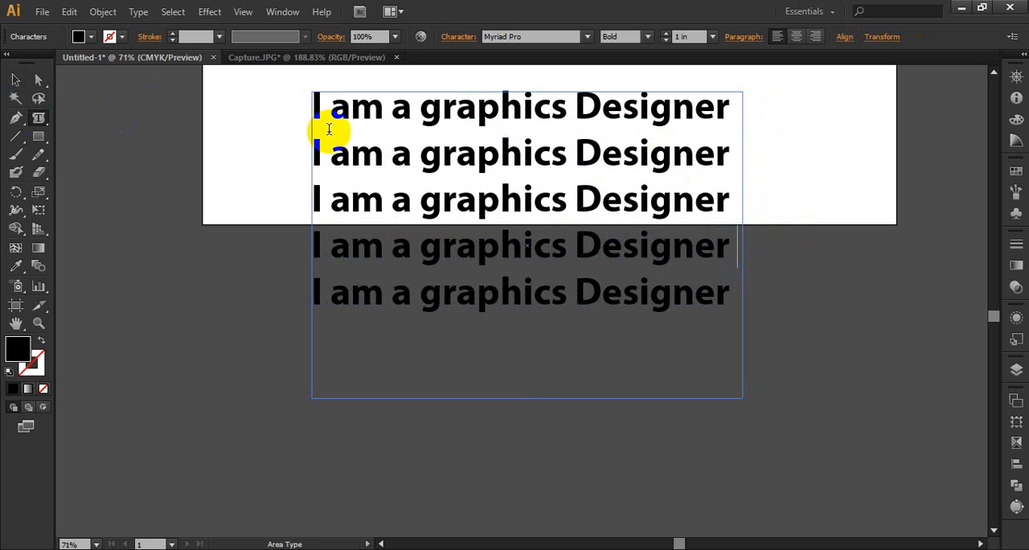
Move the five-line text block below the artboard and activate the Pen tool for drawing on the cleared area.
click(15, 89)
drag(40, 119, 112, 159)
click(15, 80)
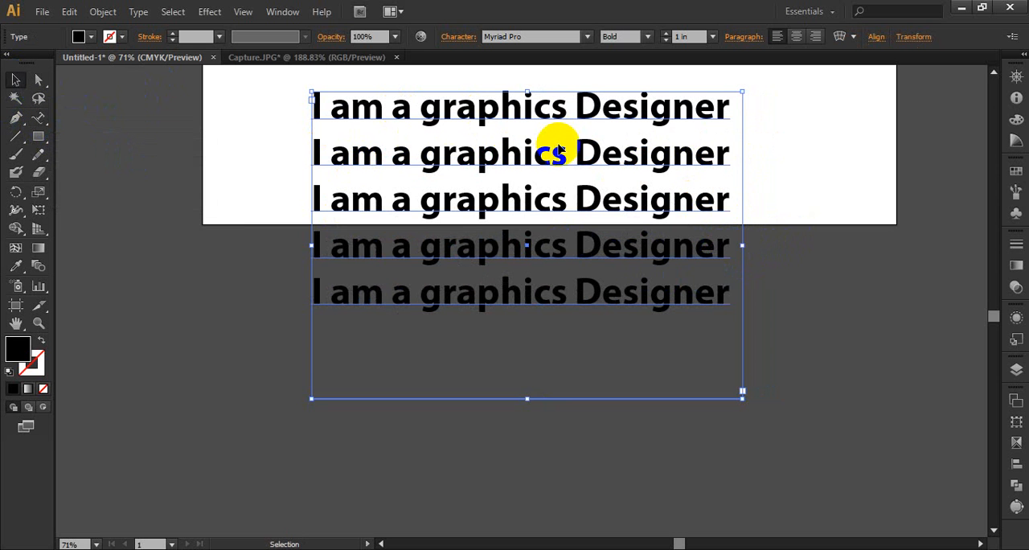
drag(446, 111, 409, 295)
click(15, 118)
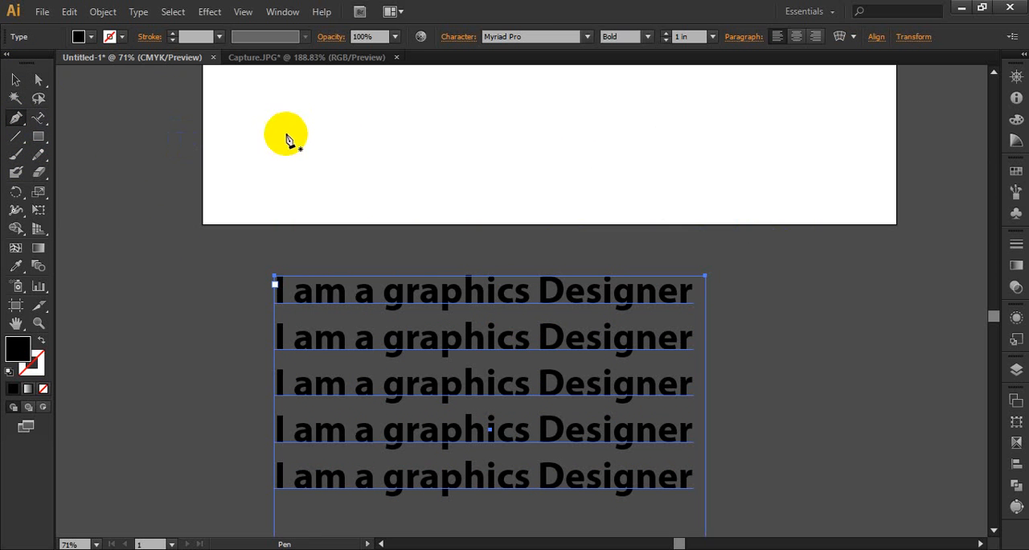
Draw an open wavy path with the Pen tool across the lower artboard, and swap its fill and stroke to leave only a black outline.
click(254, 158)
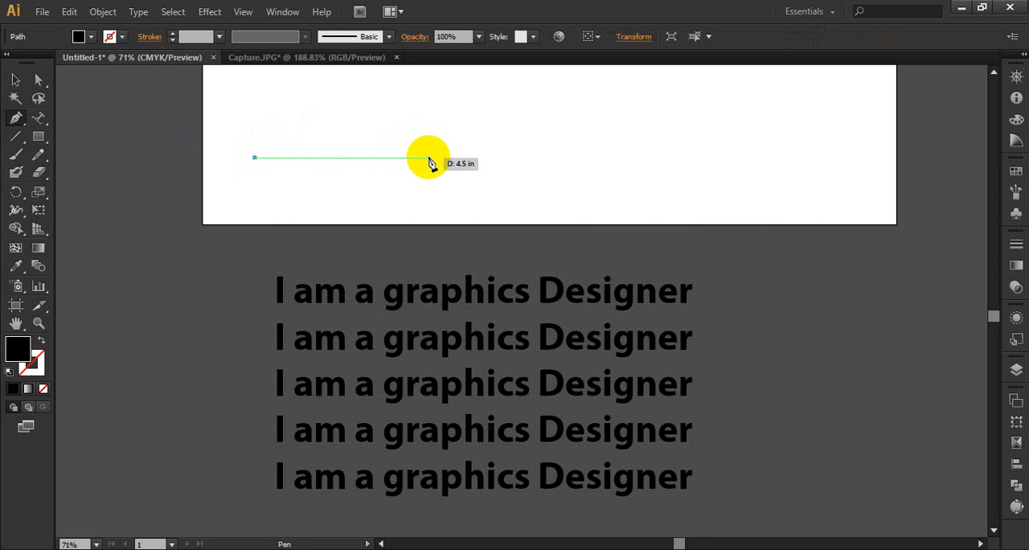
drag(429, 158, 500, 234)
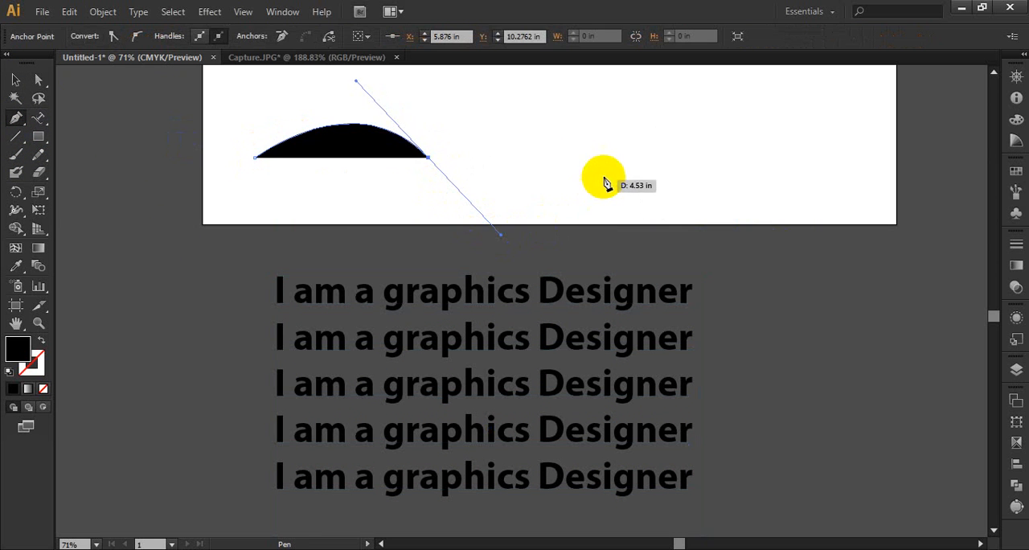
drag(635, 122, 765, 206)
drag(810, 159, 828, 100)
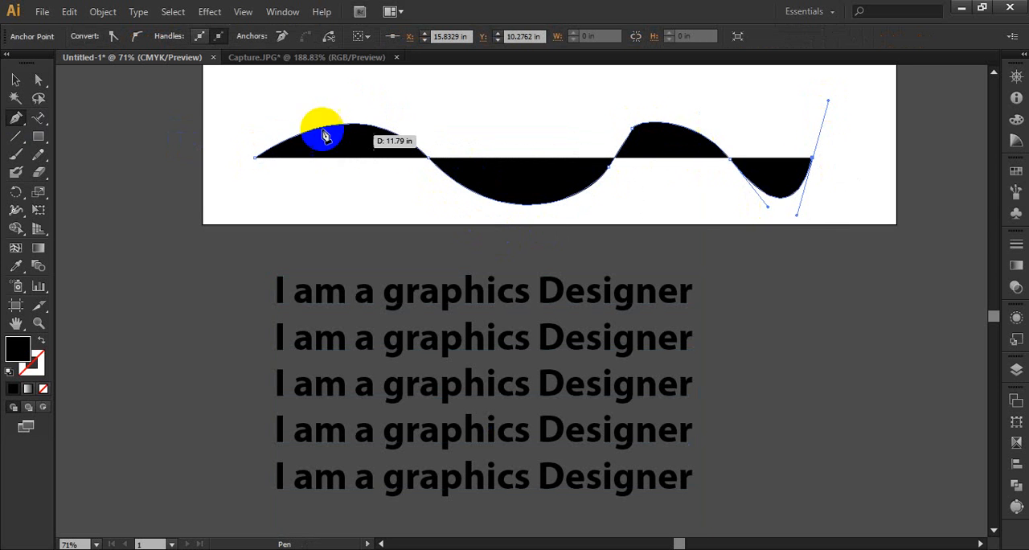
click(41, 340)
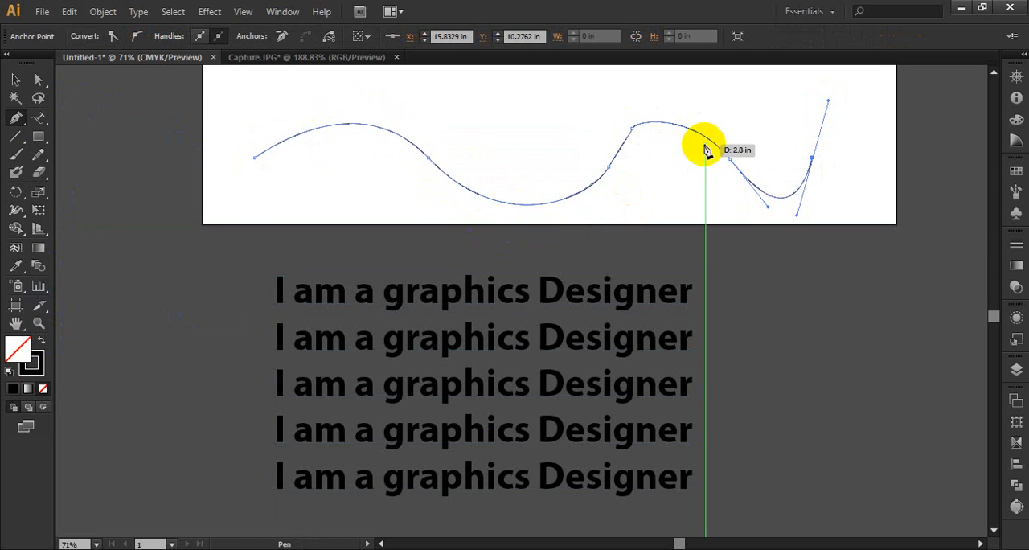
Start a Type on a Path text near the left end of the wavy path.
click(40, 122)
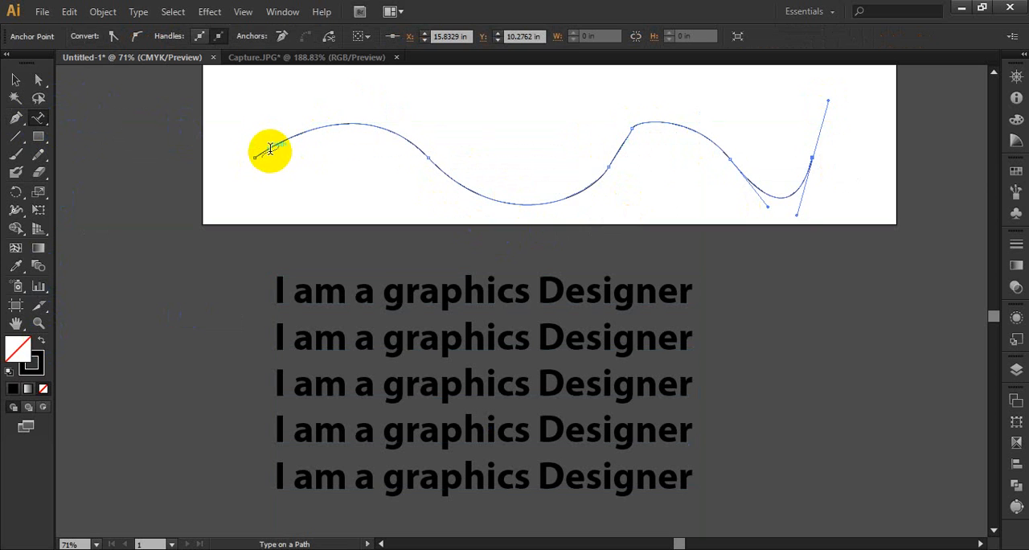
click(270, 148)
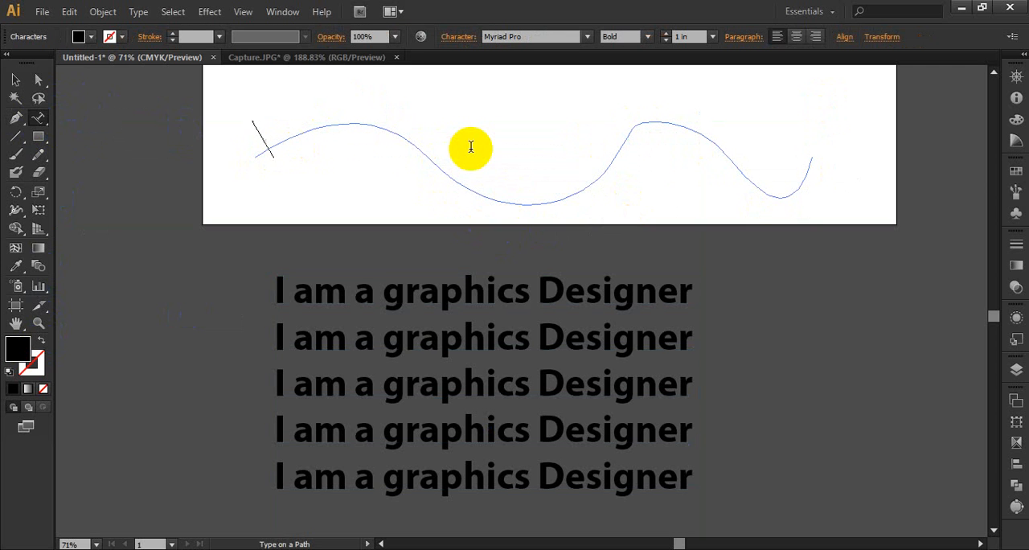
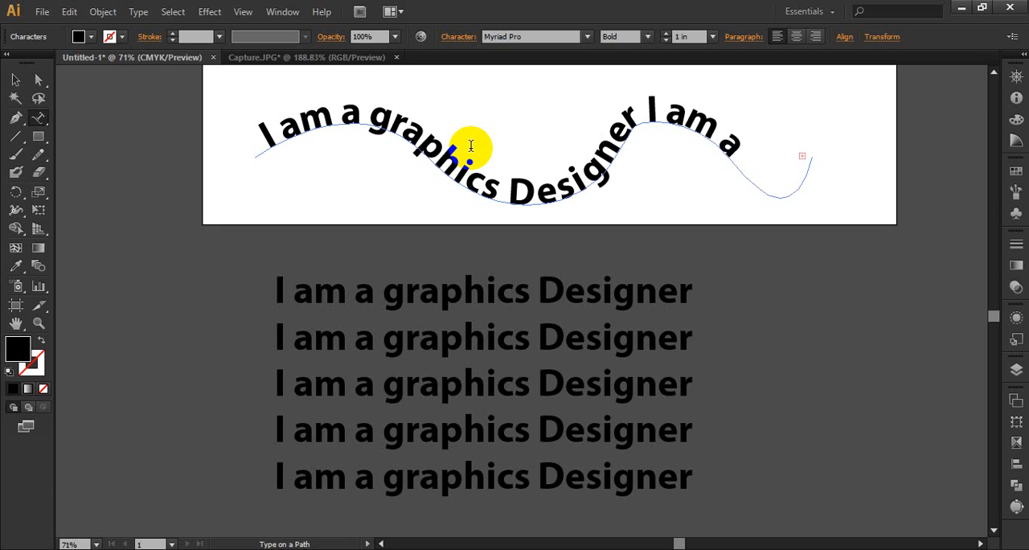
Set the wavy path text's size to 0.75 in and extend it to read "I am a graphics Designer I am a graphics Diesign".
click(645, 130)
triple_click(647, 120)
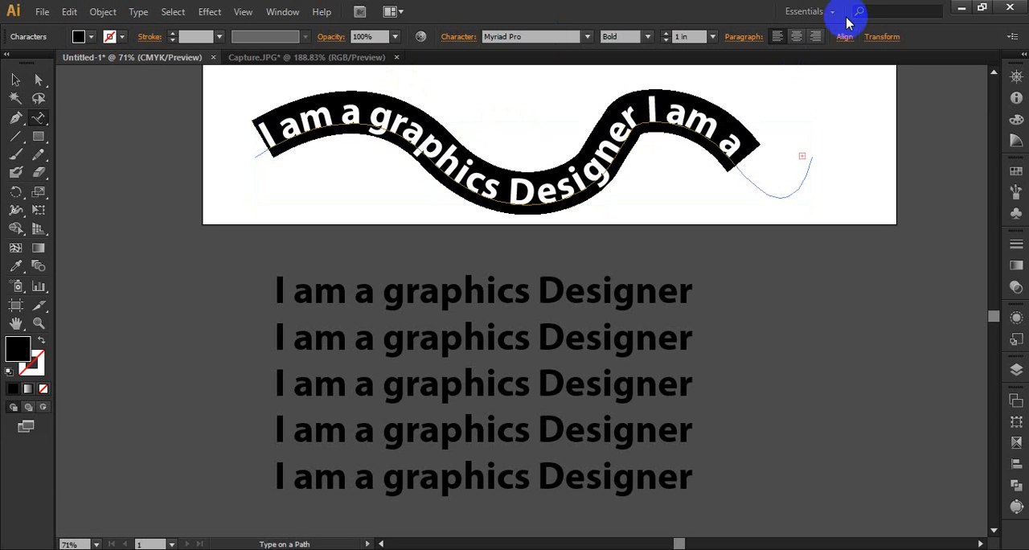
click(665, 40)
click(665, 40)
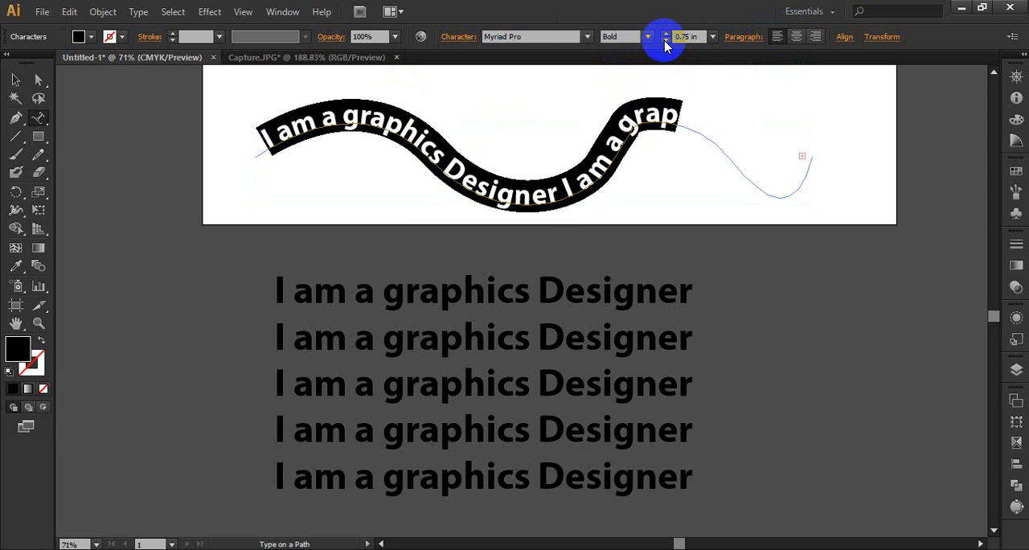
click(684, 120)
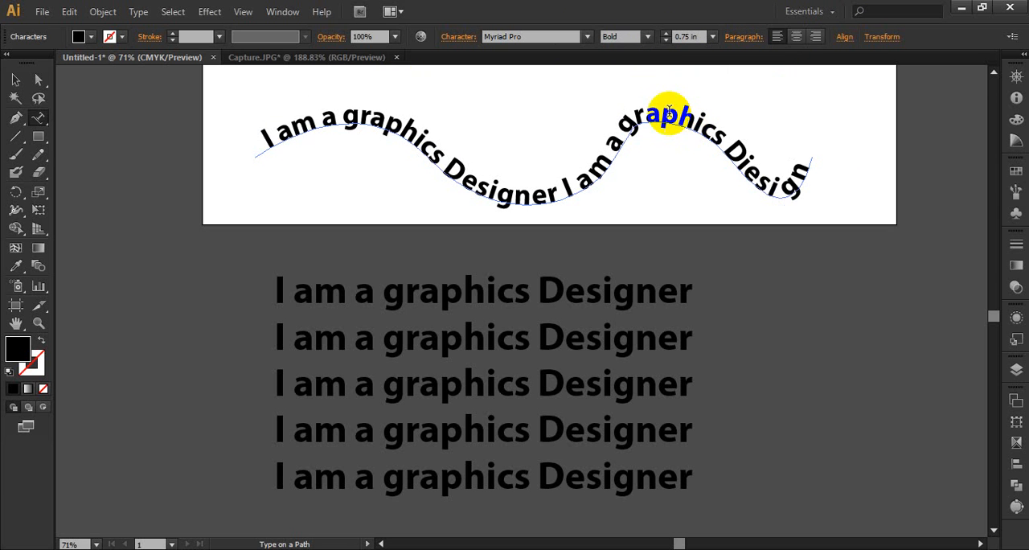
click(16, 80)
click(417, 153)
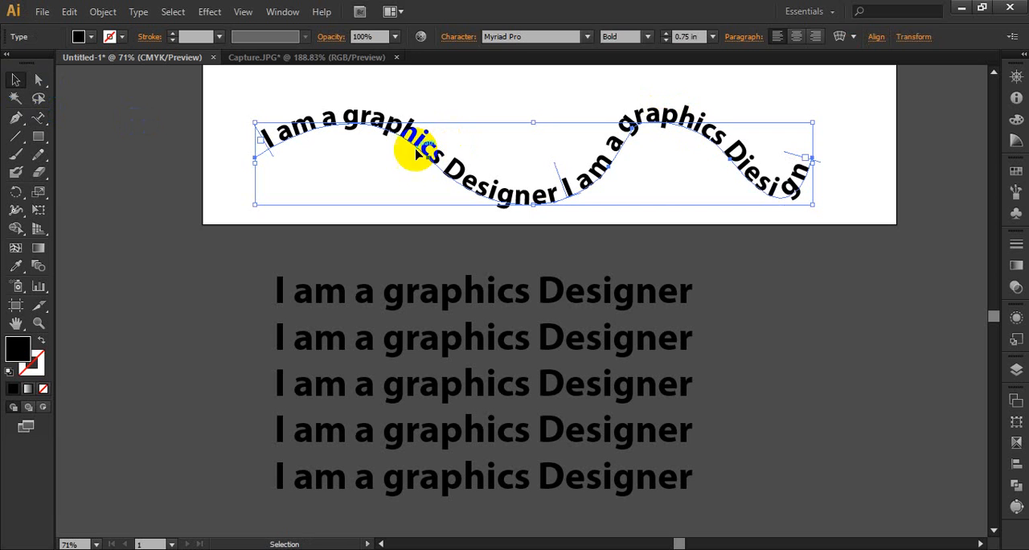
click(859, 166)
click(706, 143)
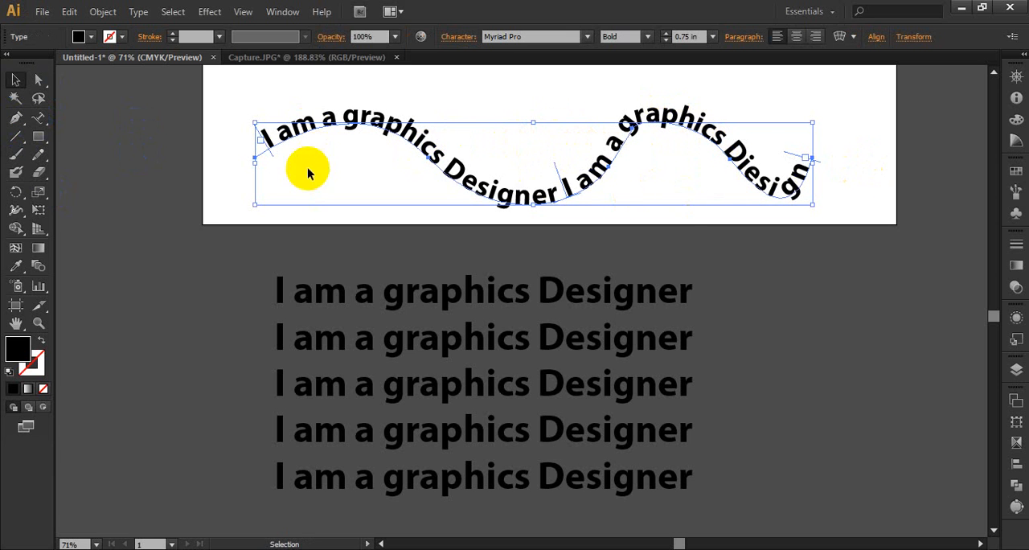
Draw a black hexagon over the artboard's lower-right corner and add Type on a Path text "I am a graphics Deisgner" along its outline.
click(35, 119)
drag(35, 121, 120, 153)
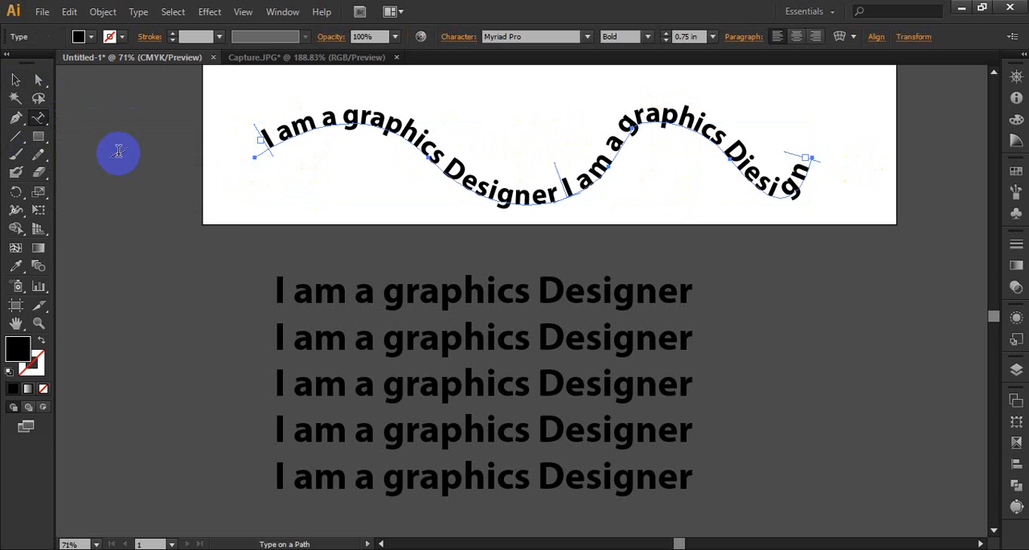
drag(35, 136, 92, 193)
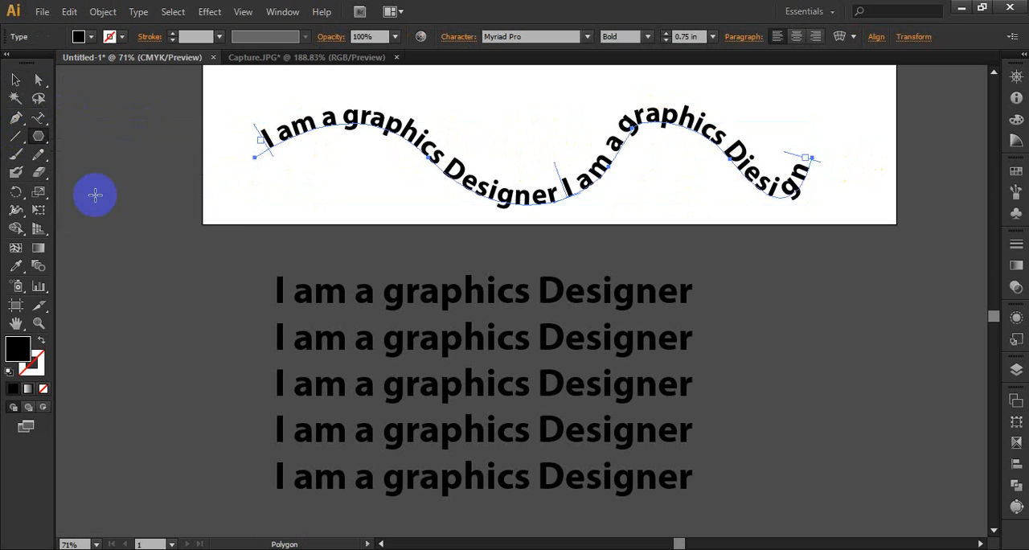
drag(776, 233, 855, 333)
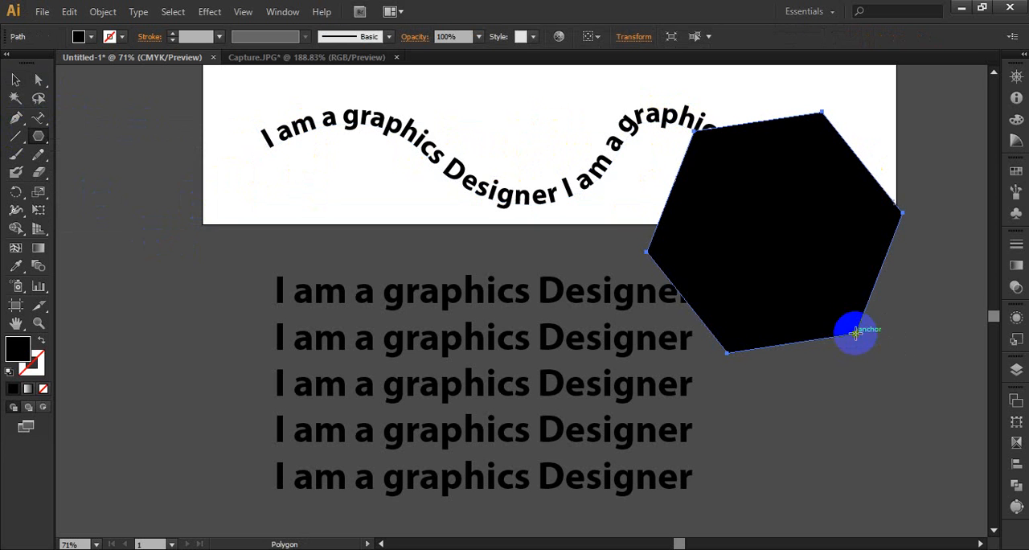
click(37, 119)
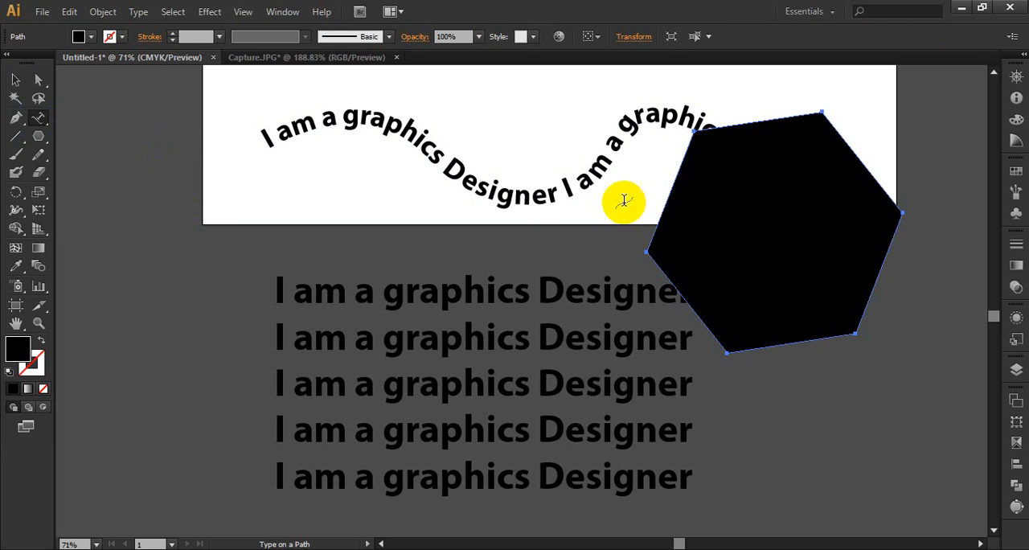
click(656, 219)
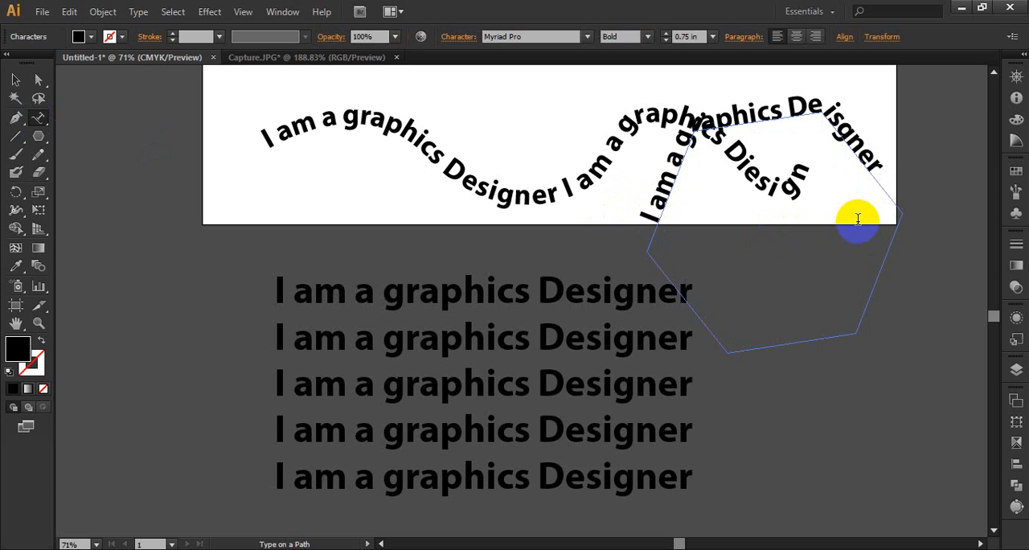
Move the wavy path text up and to the left, clear of the hexagon text, and select the hexagon text.
click(15, 80)
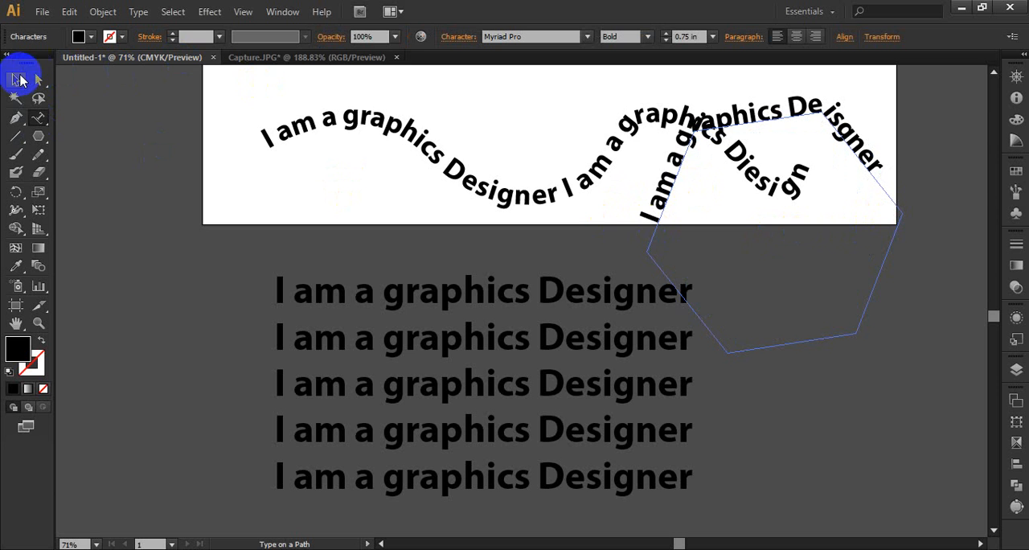
drag(406, 133, 221, 93)
click(764, 119)
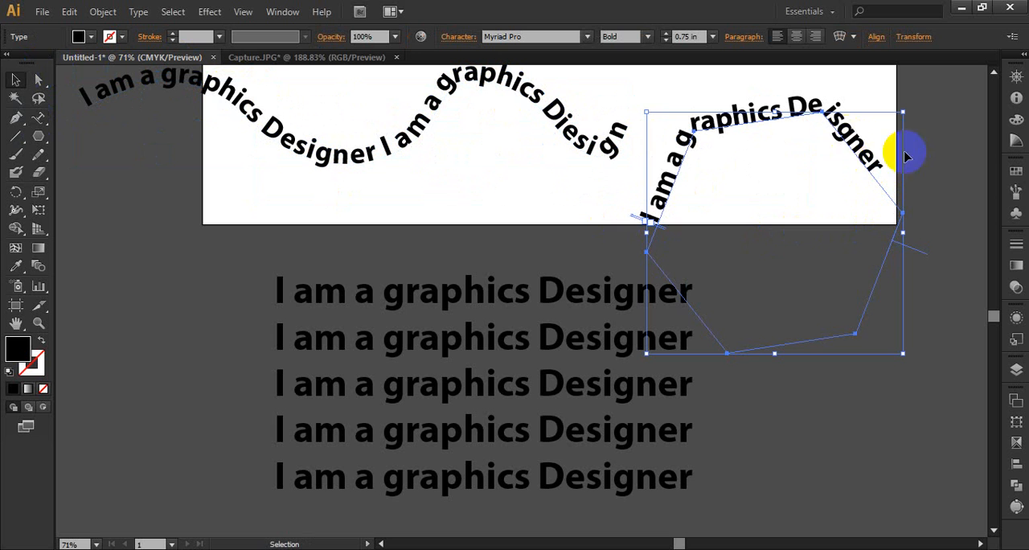
drag(38, 135, 103, 135)
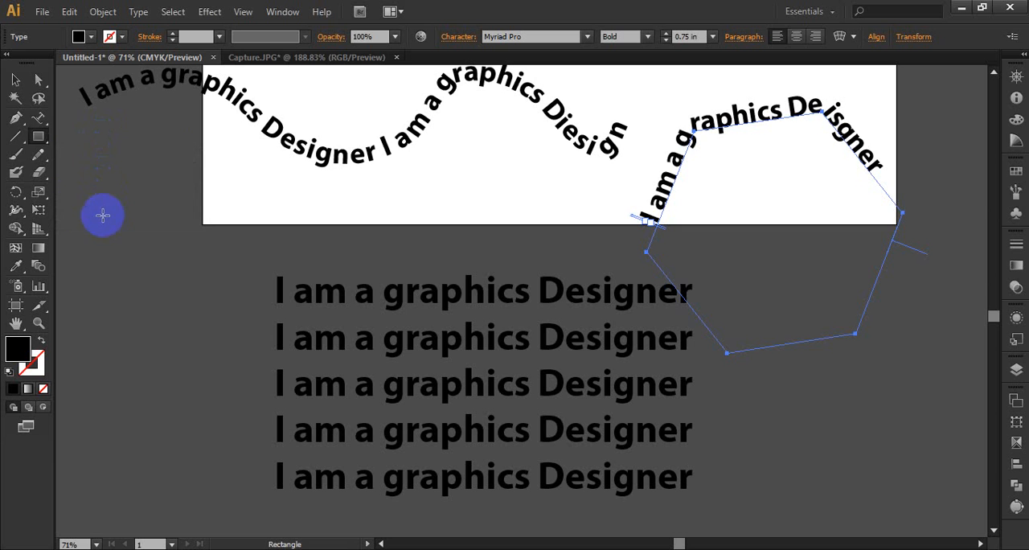
click(42, 143)
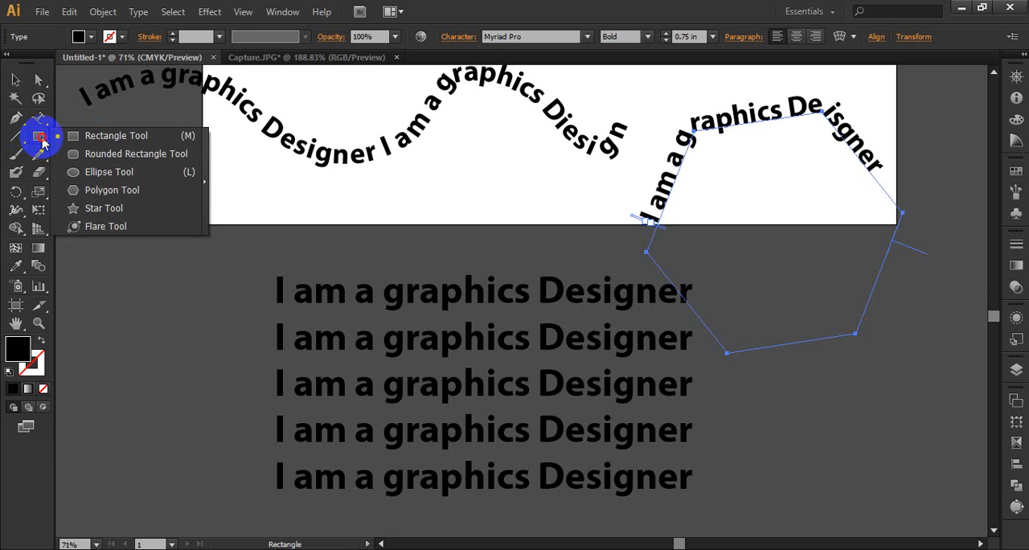
click(40, 122)
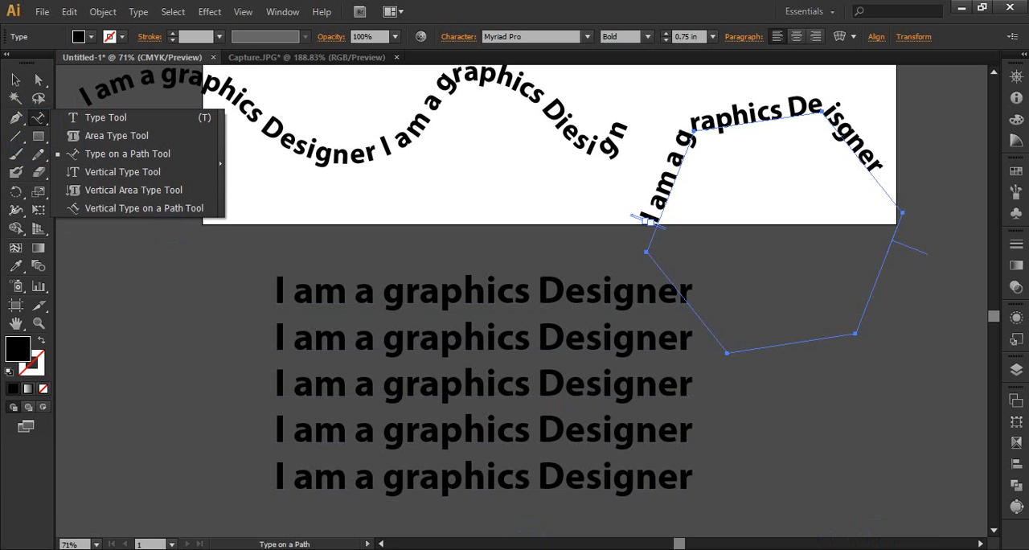
click(193, 155)
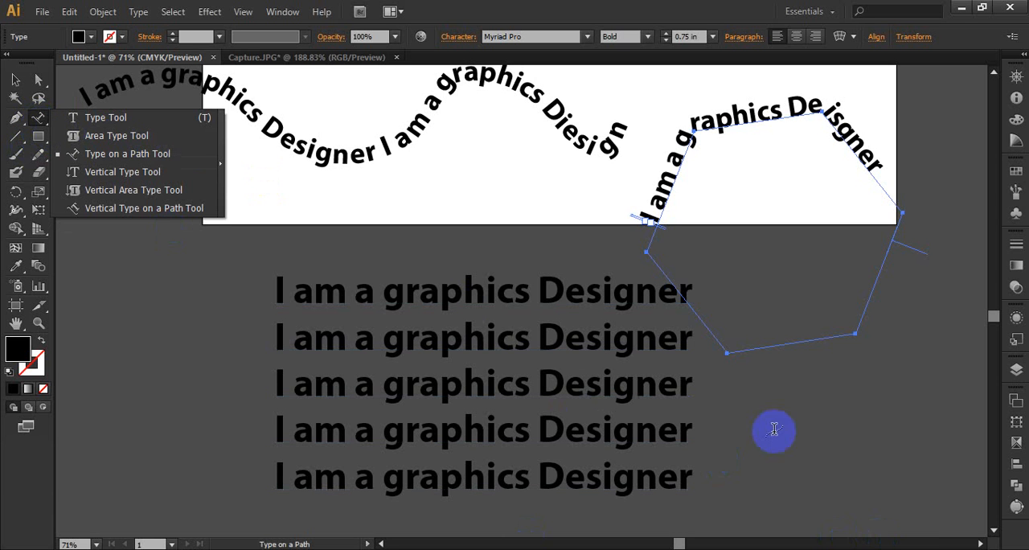
click(881, 549)
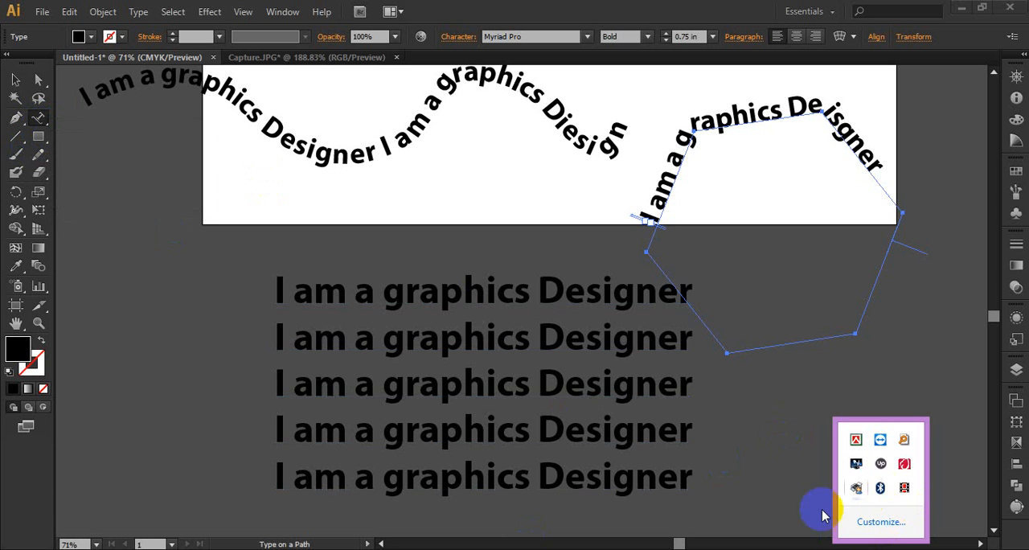